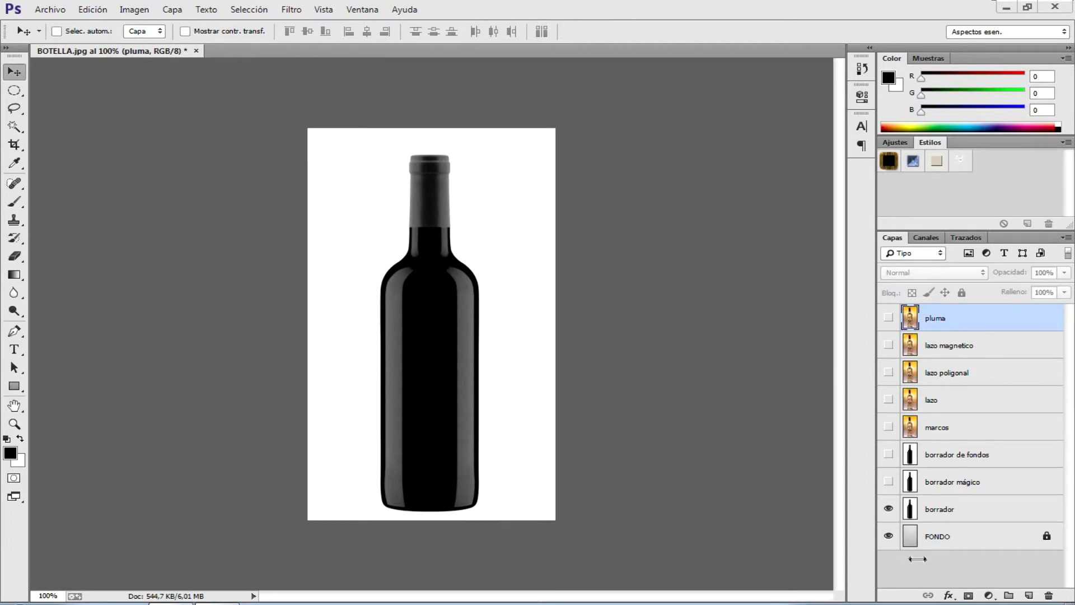
Select the borrador layer and set the Eraser to a 59 px brush at 100% hardness
left_click(945, 509)
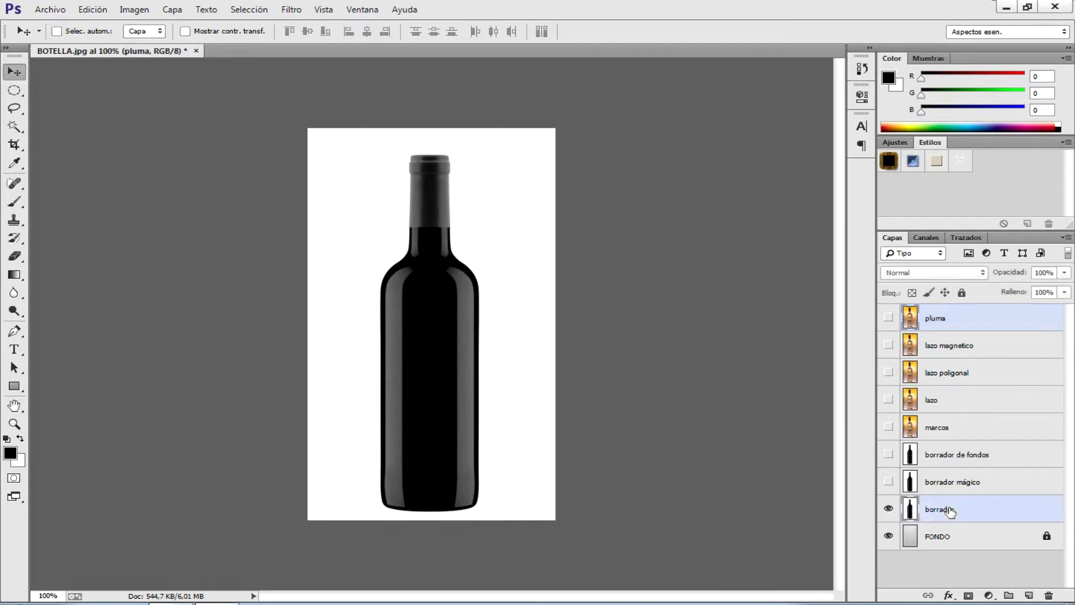
left_click(14, 256)
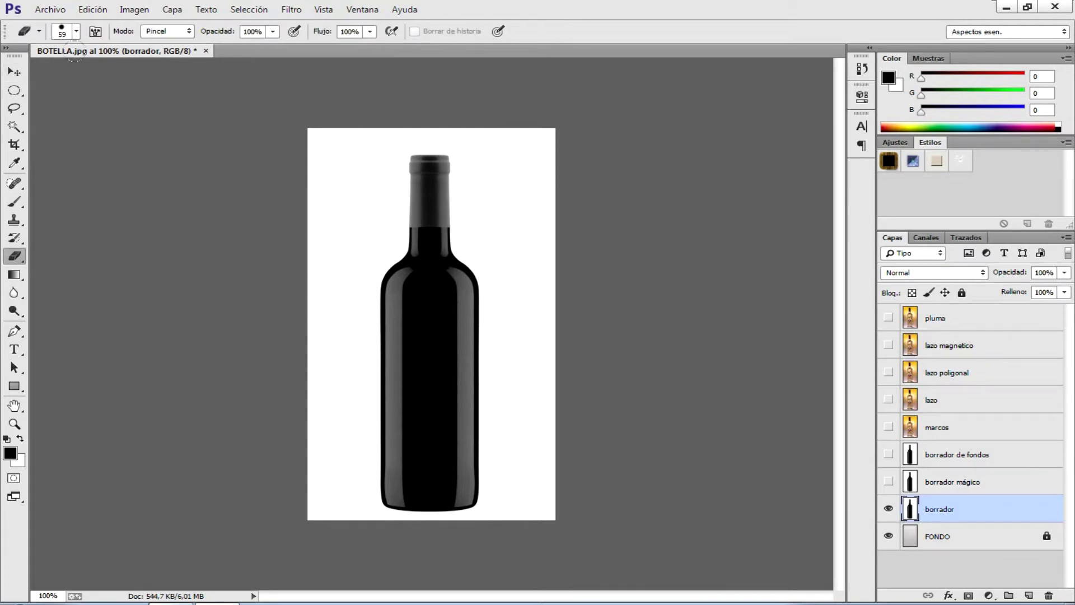
left_click(76, 32)
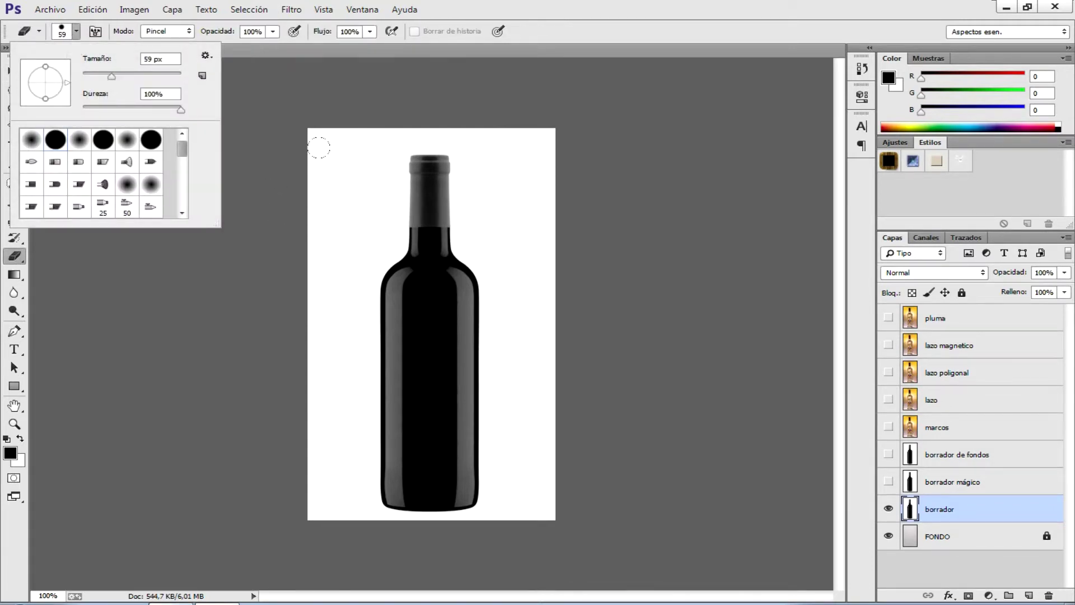
left_click(33, 144)
left_click(54, 143)
left_click(76, 32)
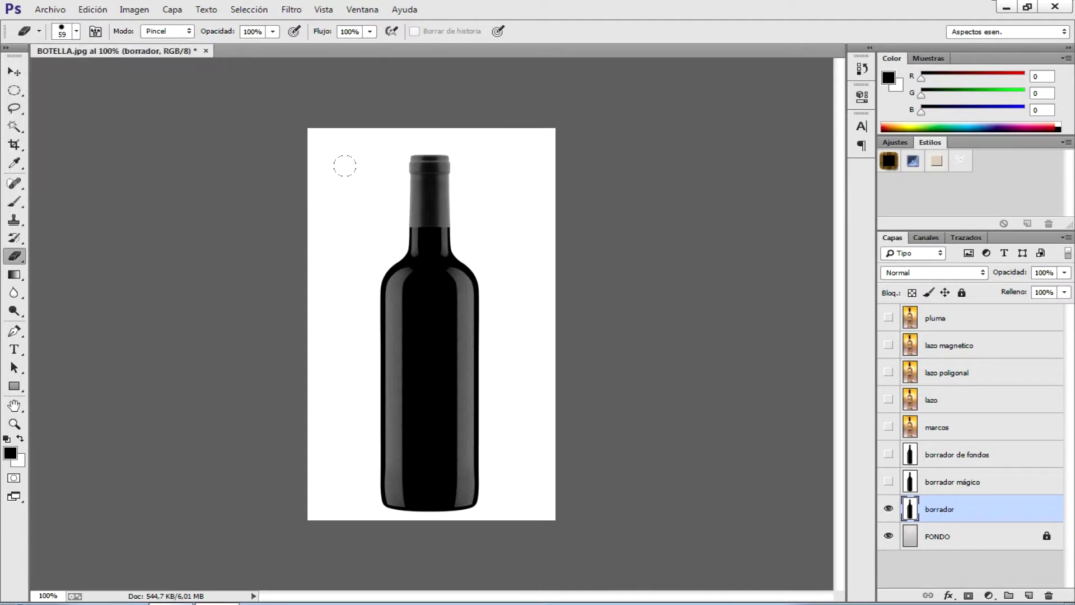
Zoom to 200% and erase the white at the top left and beside the bottle's left shoulder
key("ctrl+plus")
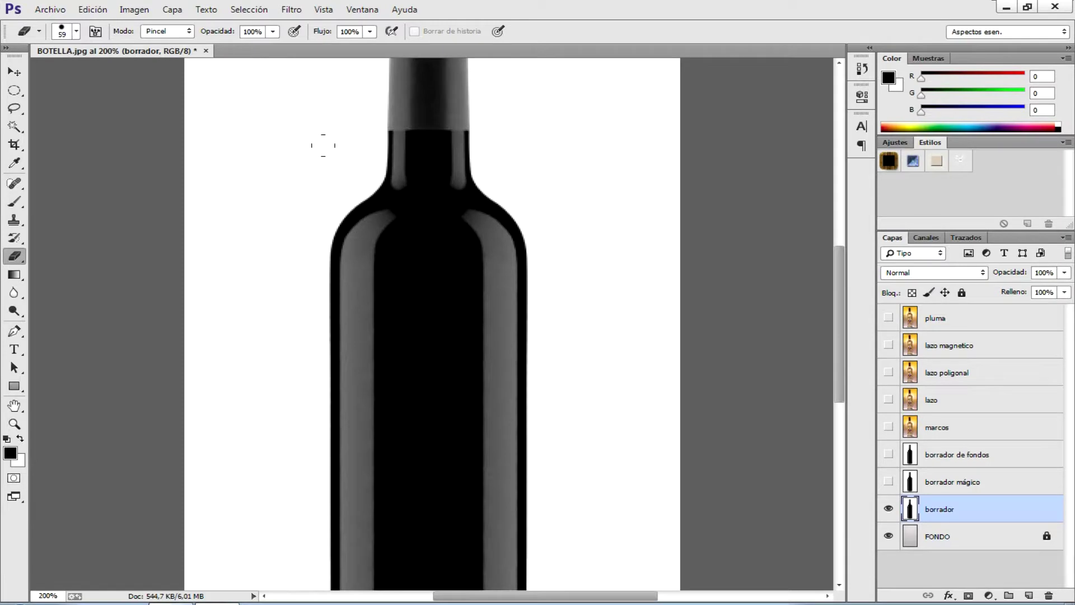
scroll(307, 300, "up", 3)
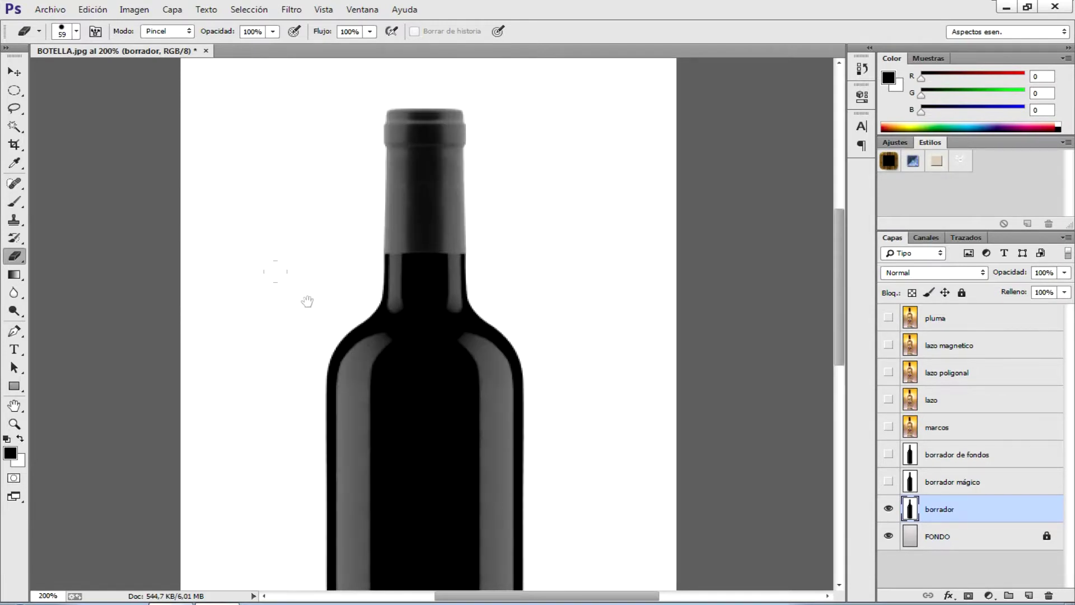
scroll(170, 217, "up", 2)
scroll(114, 194, "up", 1)
mouse_move(164, 132)
left_mouse_down()
mouse_move(228, 272)
mouse_move(162, 357)
mouse_move(252, 336)
mouse_move(286, 302)
mouse_move(288, 138)
left_mouse_up()
mouse_move(286, 233)
left_mouse_down()
mouse_move(246, 392)
mouse_move(191, 451)
left_mouse_up()
mouse_move(170, 406)
left_mouse_down()
mouse_move(196, 456)
mouse_move(231, 412)
mouse_move(264, 319)
mouse_move(286, 287)
mouse_move(309, 284)
mouse_move(310, 186)
left_mouse_up()
mouse_move(300, 122)
left_mouse_down()
mouse_move(295, 90)
mouse_move(314, 85)
mouse_move(311, 126)
left_mouse_up()
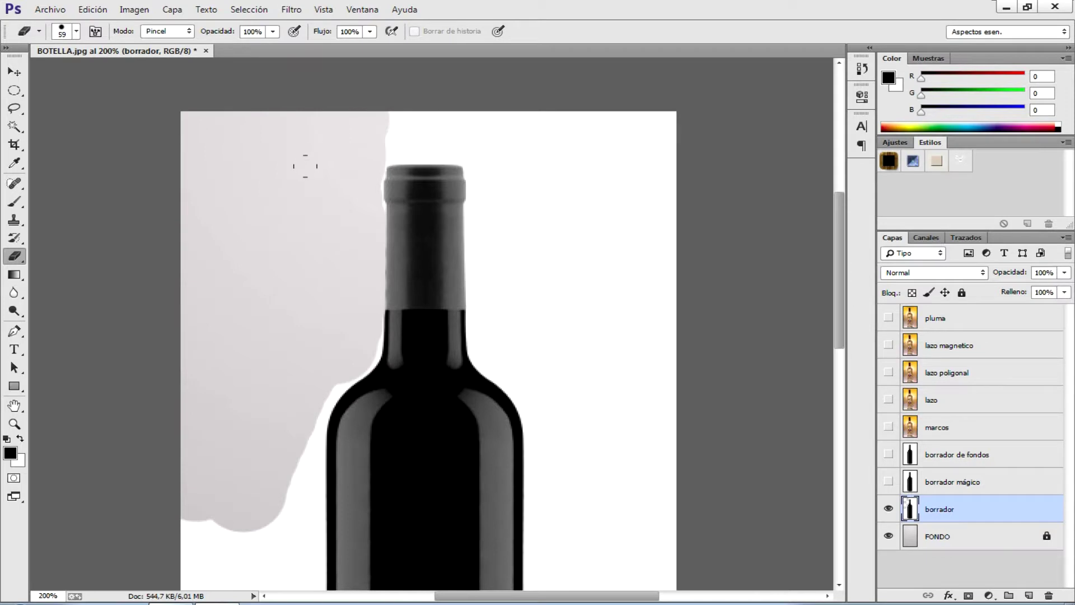
Erase the white past the bottle neck and along its right edge, then enlarge the eraser to 71 px
mouse_move(320, 109)
left_mouse_down()
mouse_move(403, 92)
mouse_move(601, 100)
mouse_move(592, 254)
left_mouse_up()
mouse_move(509, 132)
left_mouse_down()
mouse_move(556, 180)
mouse_move(560, 266)
left_mouse_up()
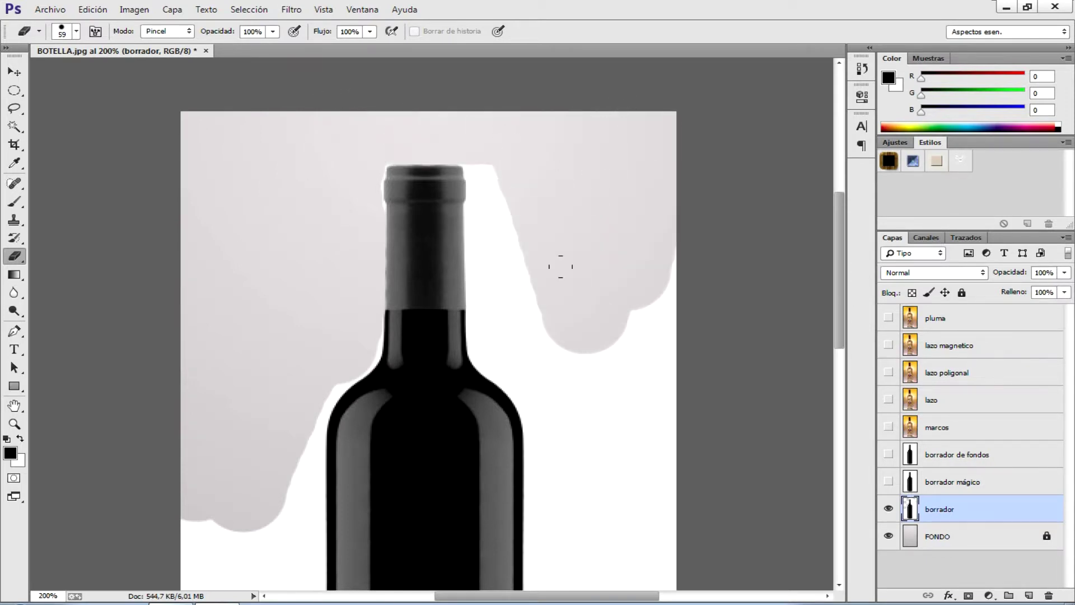
mouse_move(468, 111)
left_mouse_down()
mouse_move(490, 269)
mouse_move(559, 338)
mouse_move(629, 324)
left_mouse_up()
scroll(624, 314, "down", 2)
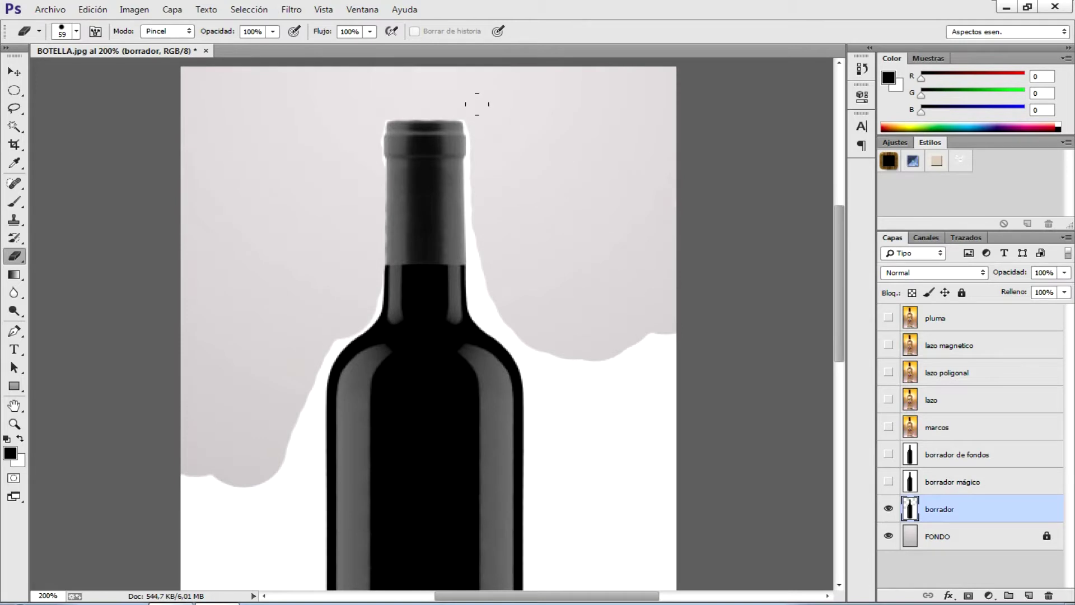
mouse_move(478, 129)
left_mouse_down()
mouse_move(487, 224)
mouse_move(500, 231)
left_mouse_up()
mouse_move(480, 137)
left_mouse_down()
mouse_move(480, 247)
mouse_move(504, 284)
left_mouse_up()
scroll(521, 274, "down", 2)
scroll(541, 261, "down", 1)
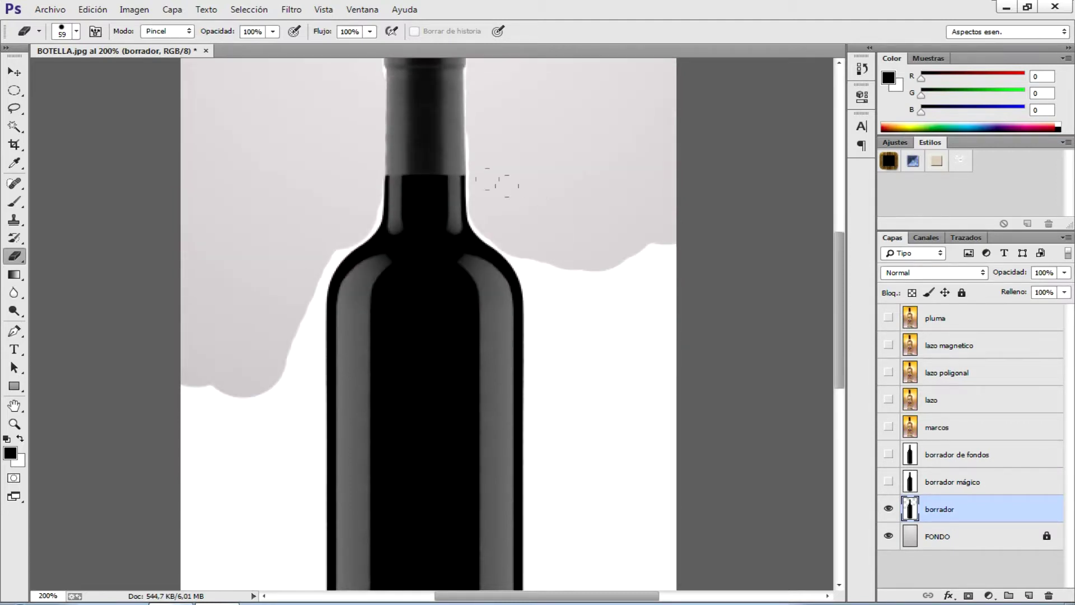
mouse_move(479, 181)
left_mouse_down()
mouse_move(478, 155)
mouse_move(529, 224)
mouse_move(596, 230)
mouse_move(630, 355)
left_mouse_up()
scroll(604, 302, "down", 2)
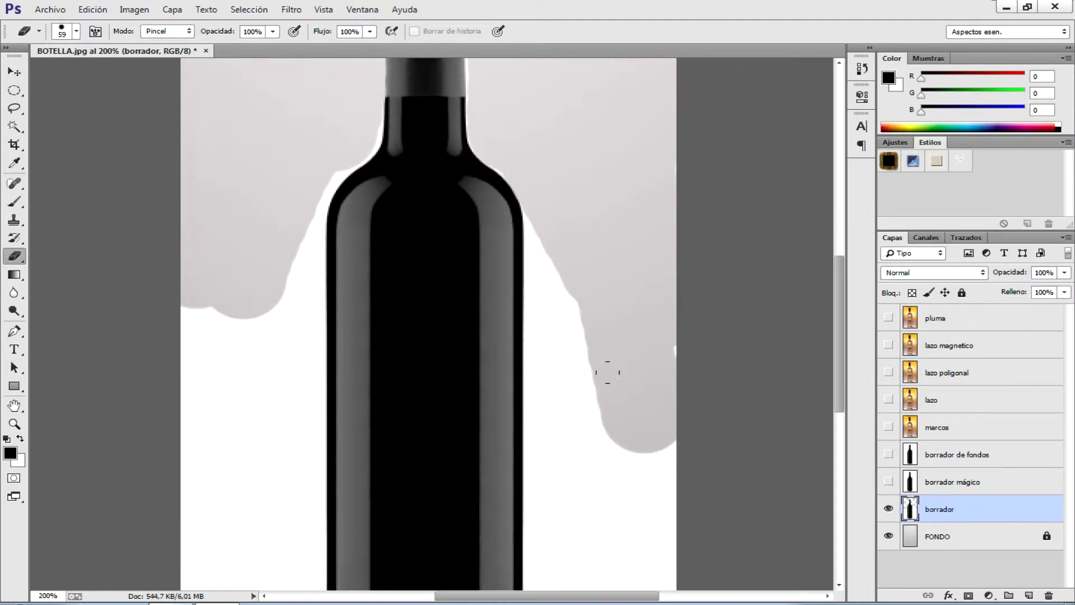
scroll(604, 306, "down", 3)
scroll(573, 224, "down", 1)
right_click(600, 160)
Erase the remaining white to the right, left and along the bottom of the bottle
left_click_drag(703, 194, 723, 193)
mouse_move(560, 118)
left_mouse_down()
mouse_move(561, 197)
mouse_move(584, 281)
left_mouse_up()
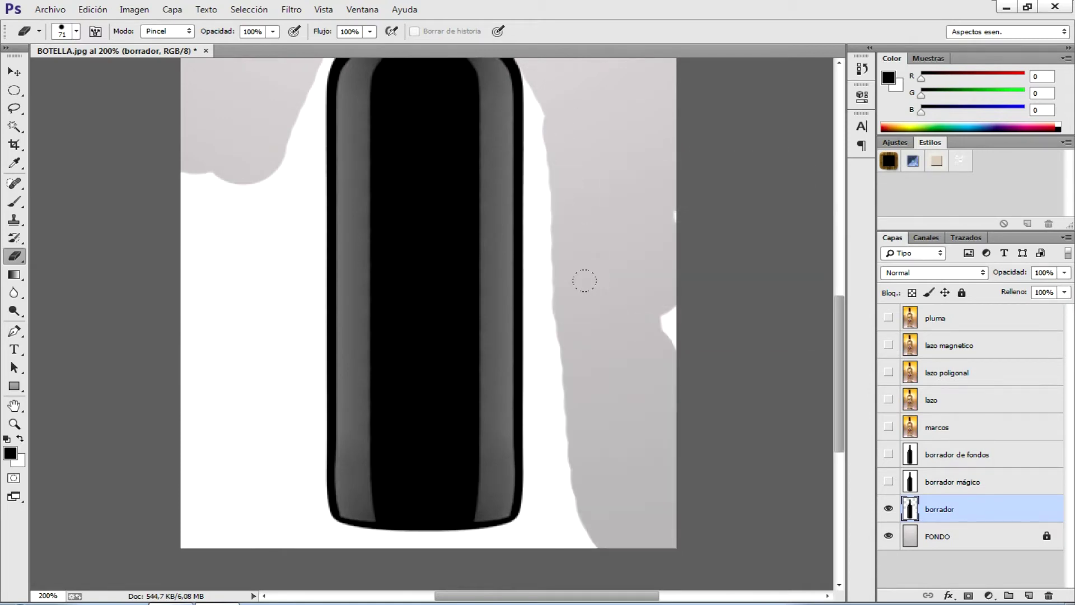
left_click_drag(212, 484, 188, 157)
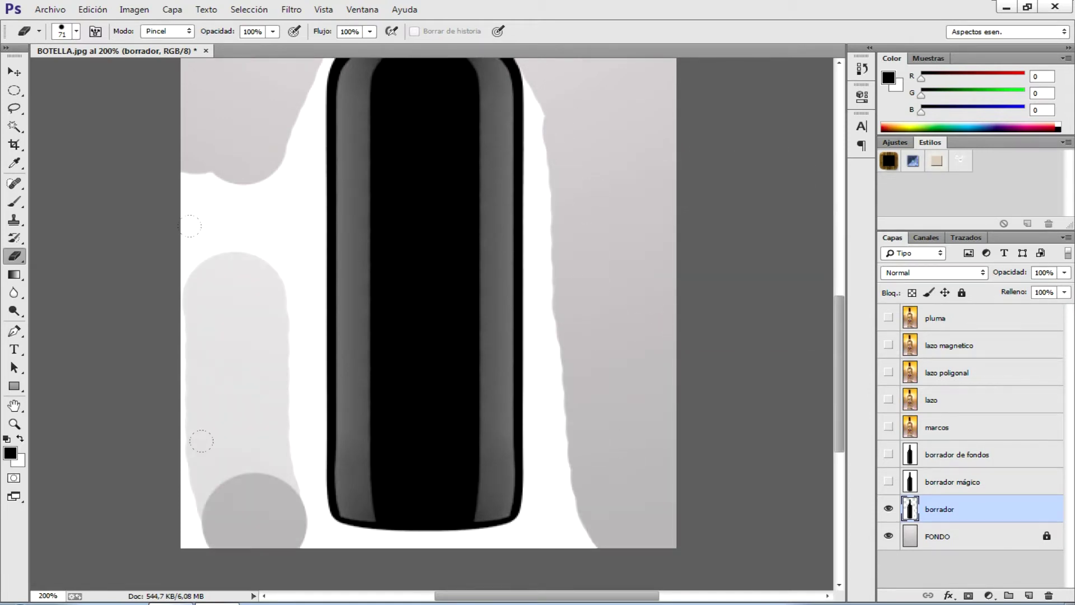
mouse_move(184, 114)
left_mouse_down()
mouse_move(196, 499)
mouse_move(211, 515)
mouse_move(291, 504)
mouse_move(207, 288)
mouse_move(203, 106)
left_mouse_up()
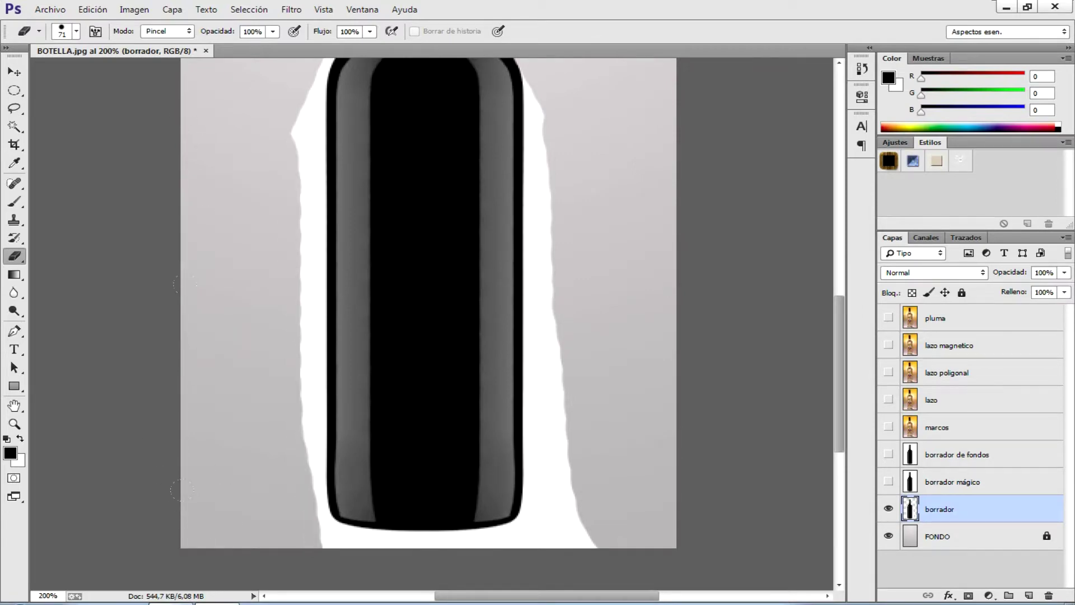
mouse_move(239, 543)
left_mouse_down()
mouse_move(577, 525)
mouse_move(568, 326)
left_mouse_up()
left_click_drag(536, 475, 541, 251)
scroll(544, 358, "up", 1)
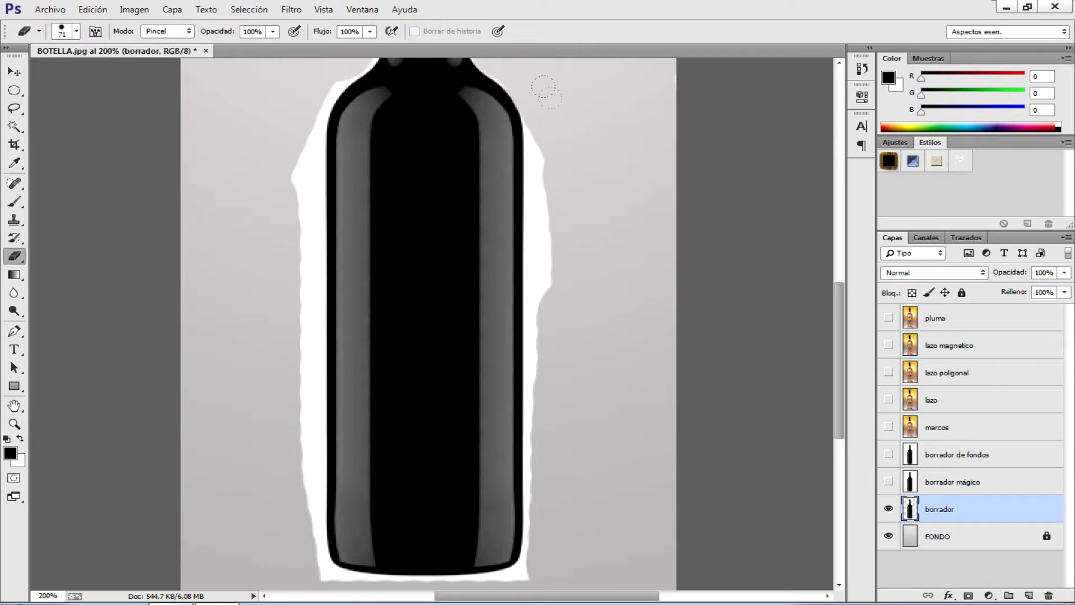
left_click_drag(536, 86, 532, 412)
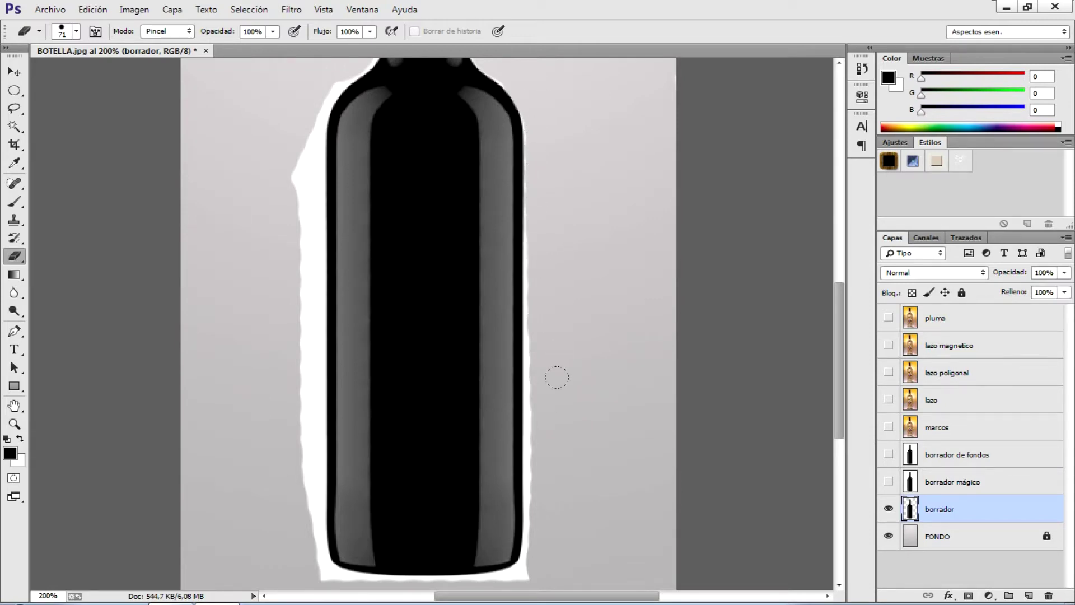
scroll(565, 378, "down", 1)
mouse_move(503, 509)
left_mouse_down()
mouse_move(488, 524)
mouse_move(330, 514)
mouse_move(321, 490)
left_mouse_up()
Erase the outer white strips left of the bottle and trim the right-edge fringe, then switch to Move
scroll(204, 415, "up", 2)
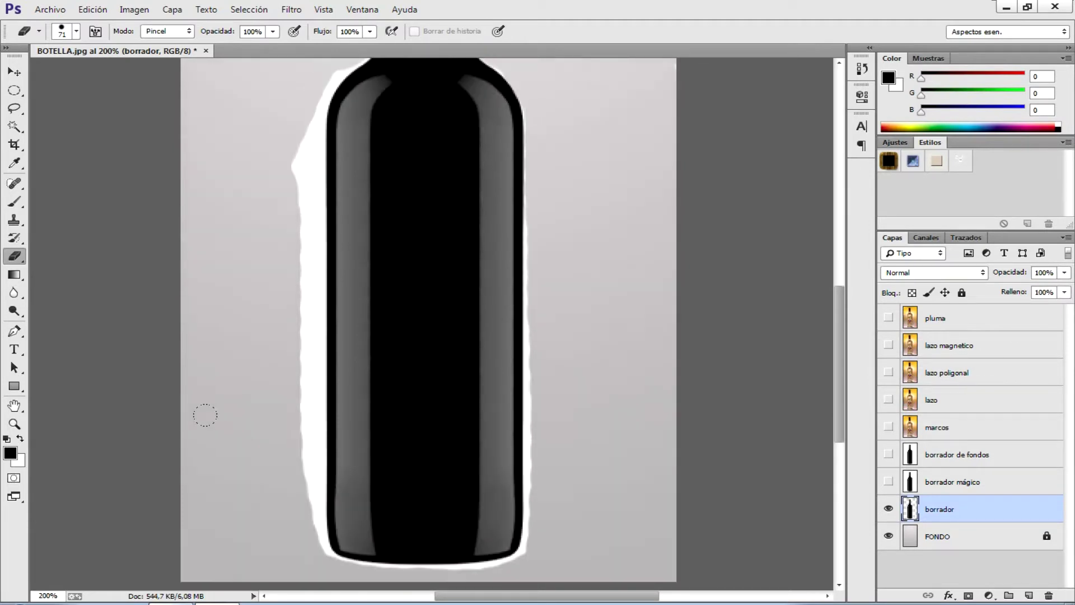
scroll(225, 286, "up", 2)
left_click_drag(302, 174, 305, 387)
scroll(193, 317, "down", 1)
left_click_drag(319, 193, 309, 437)
left_click_drag(312, 392, 322, 554)
scroll(180, 314, "up", 2)
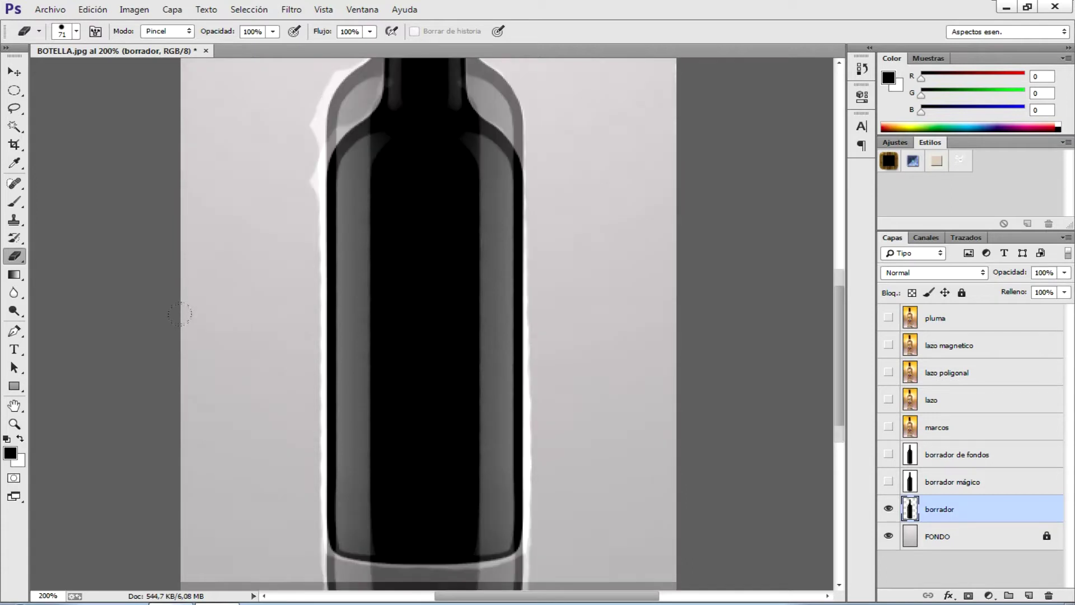
scroll(182, 312, "up", 3)
scroll(185, 312, "up", 2)
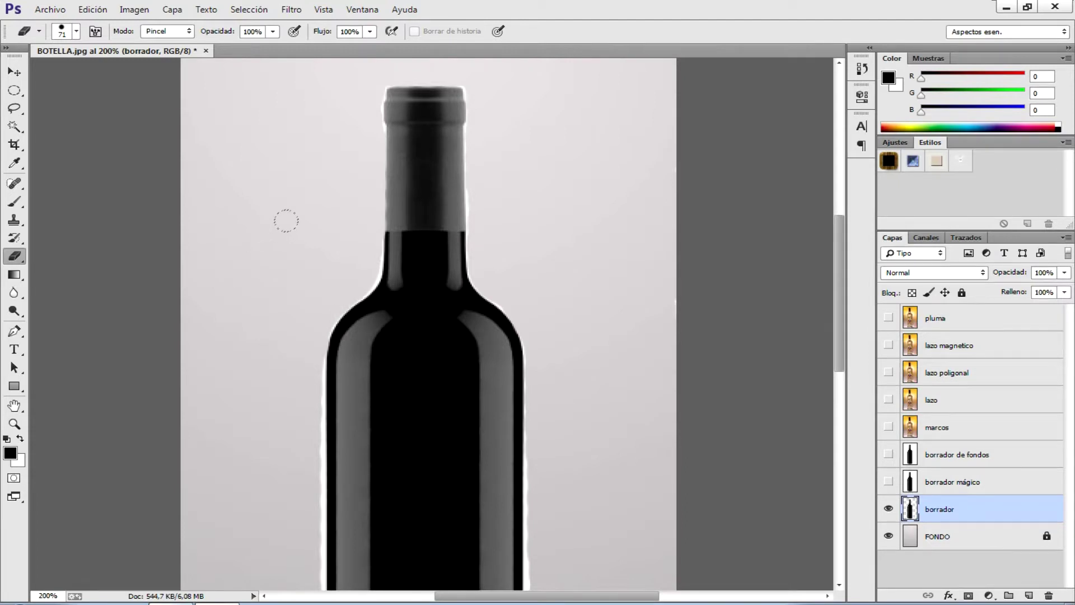
scroll(218, 307, "down", 3)
scroll(219, 307, "down", 3)
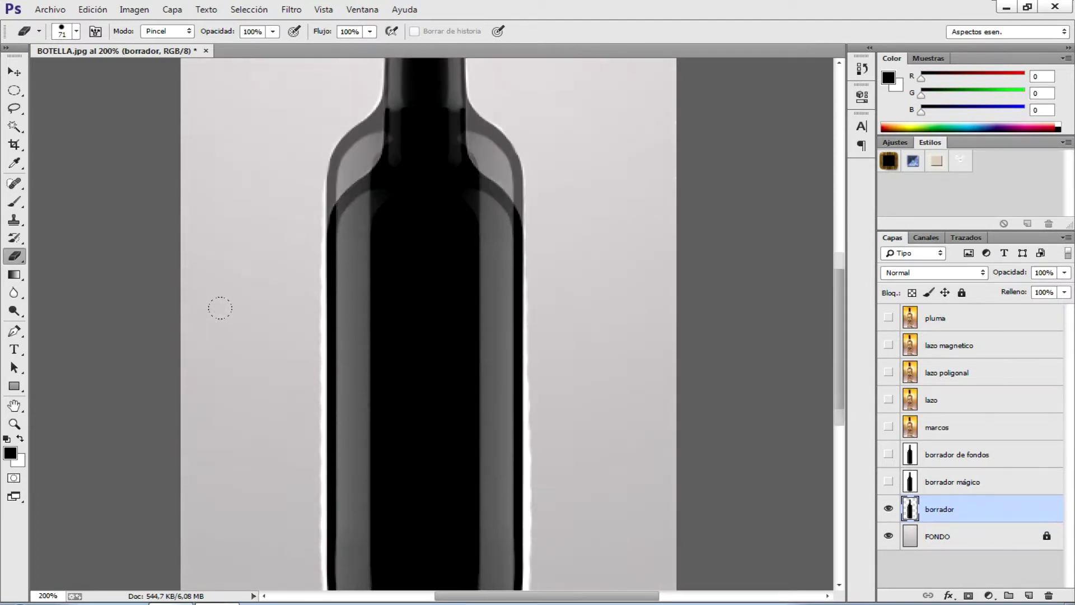
scroll(218, 307, "down", 3)
mouse_move(530, 246)
left_mouse_down()
mouse_move(540, 283)
mouse_move(538, 465)
left_mouse_up()
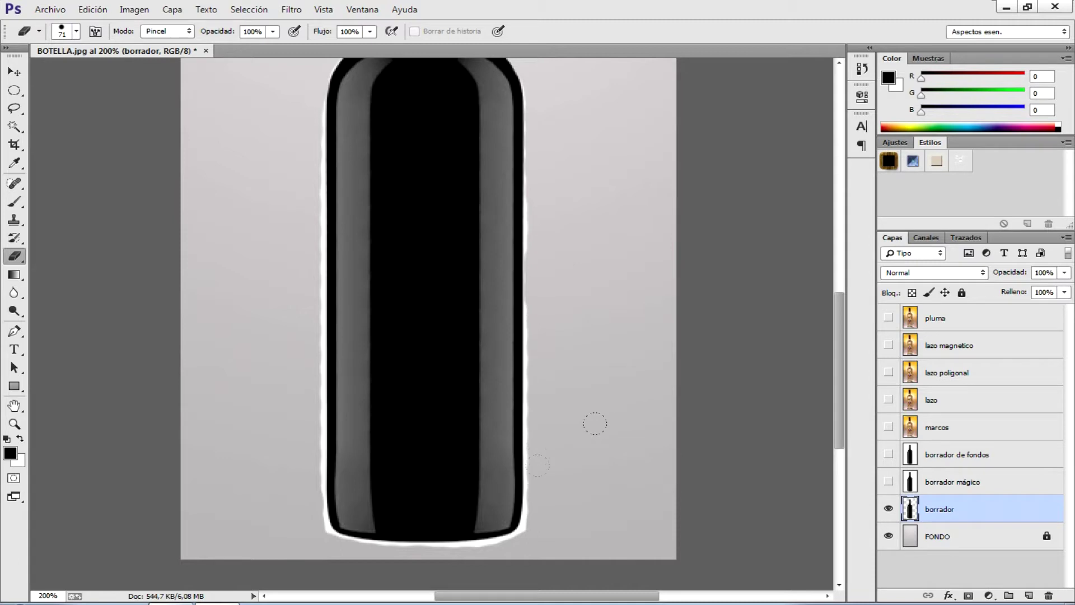
left_click(14, 71)
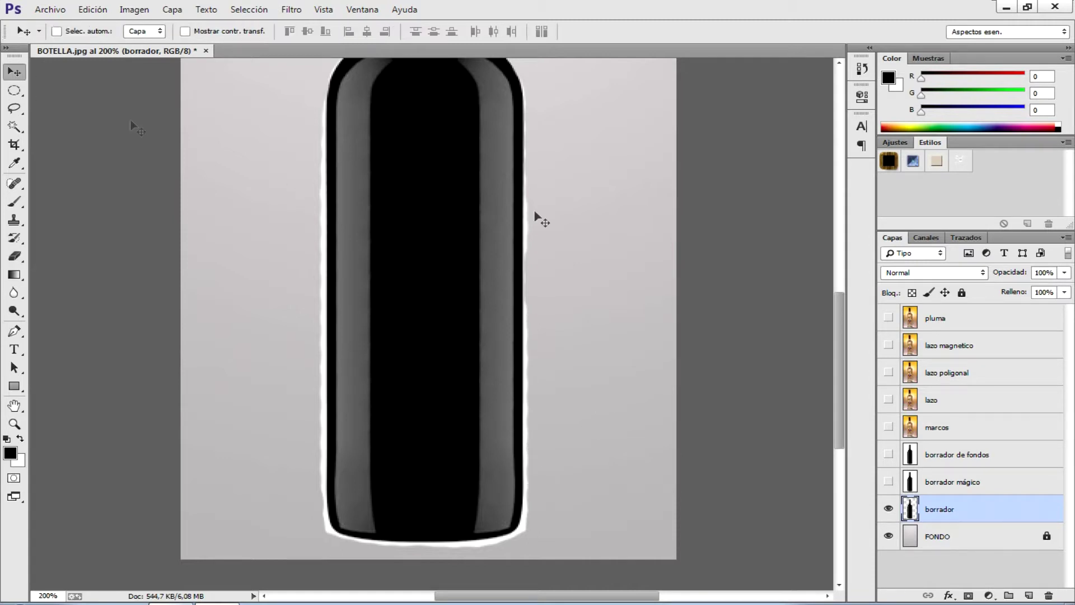
Zoom out to 100% and make the borrador mágico layer visible and selected
key("ctrl+minus")
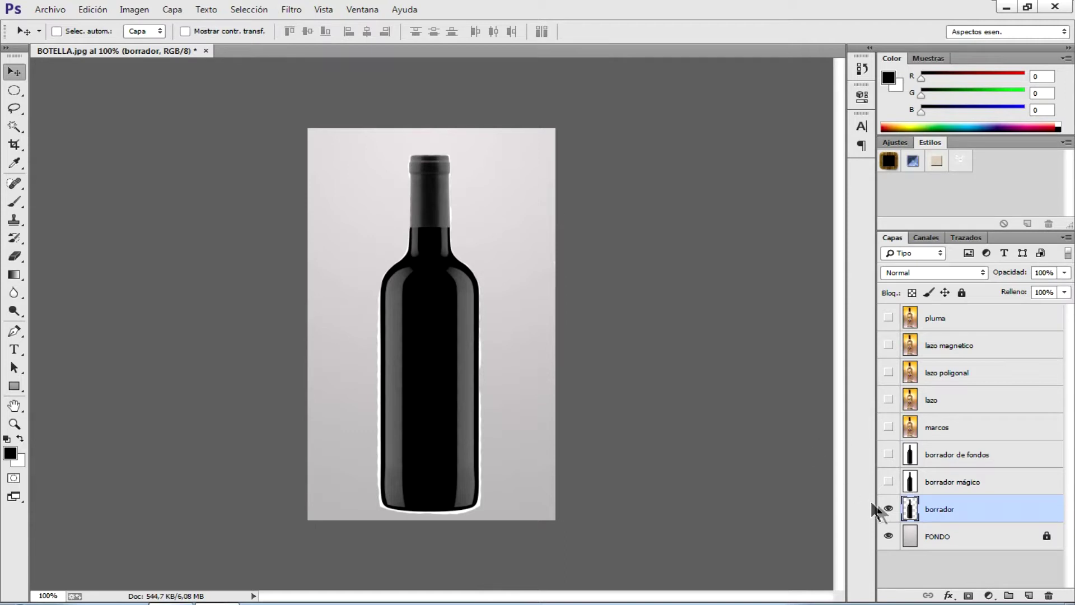
left_click(888, 509)
left_click(889, 481)
left_click(952, 485)
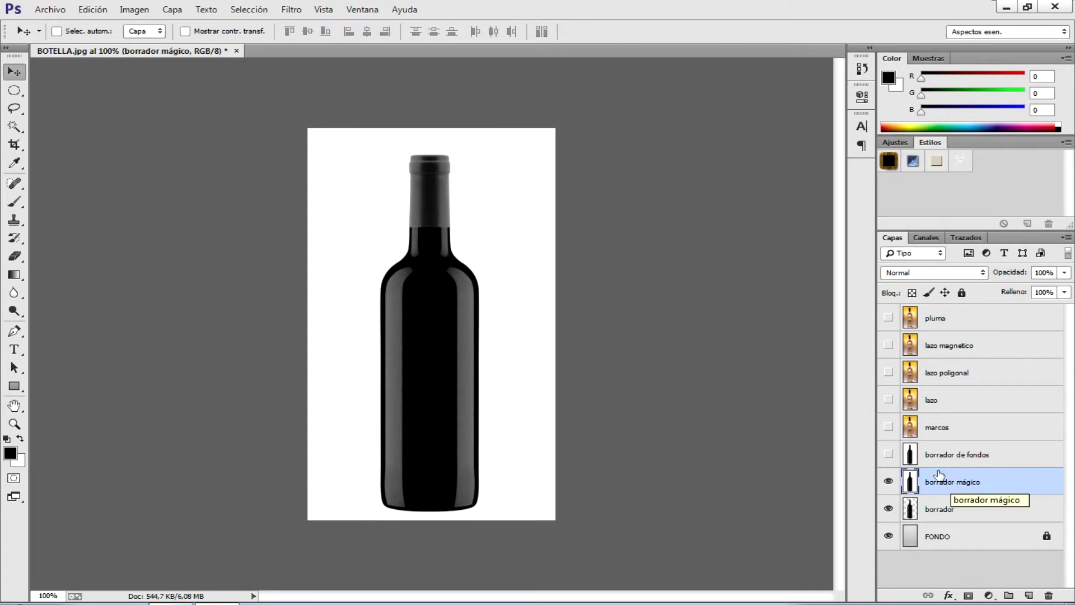
left_click(13, 259)
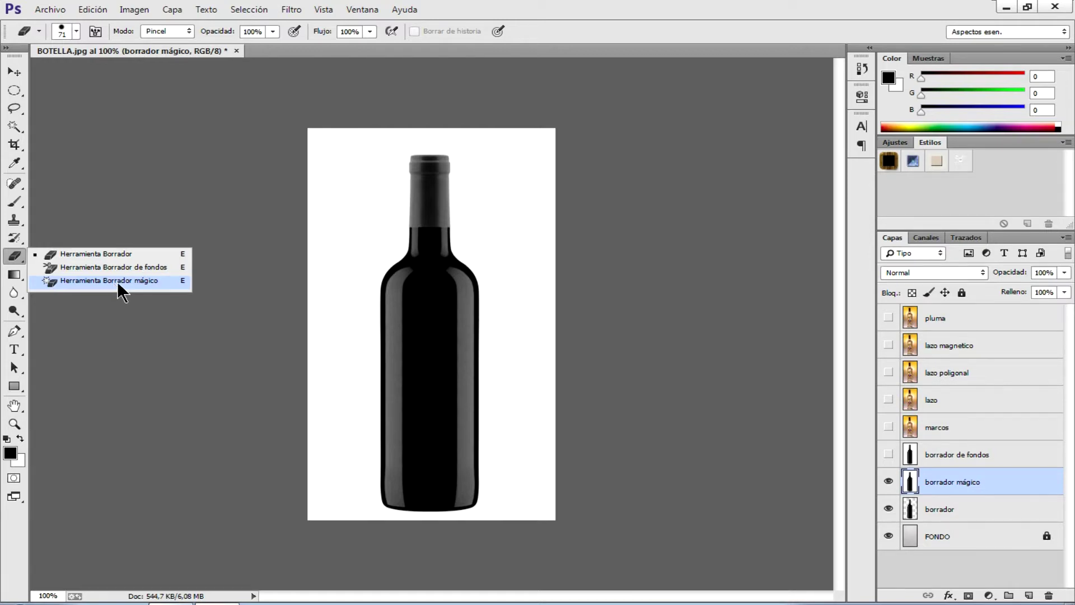
Hide the borrador layer and clear borrador mágico's white background with one Magic Eraser click
left_click(120, 281)
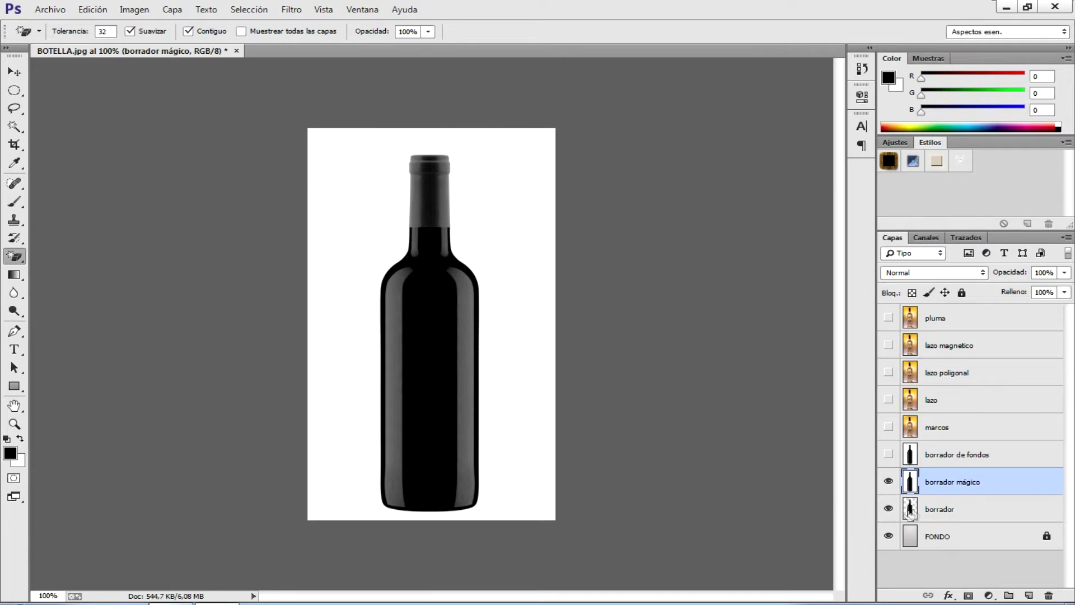
left_click(889, 509)
left_click(498, 236)
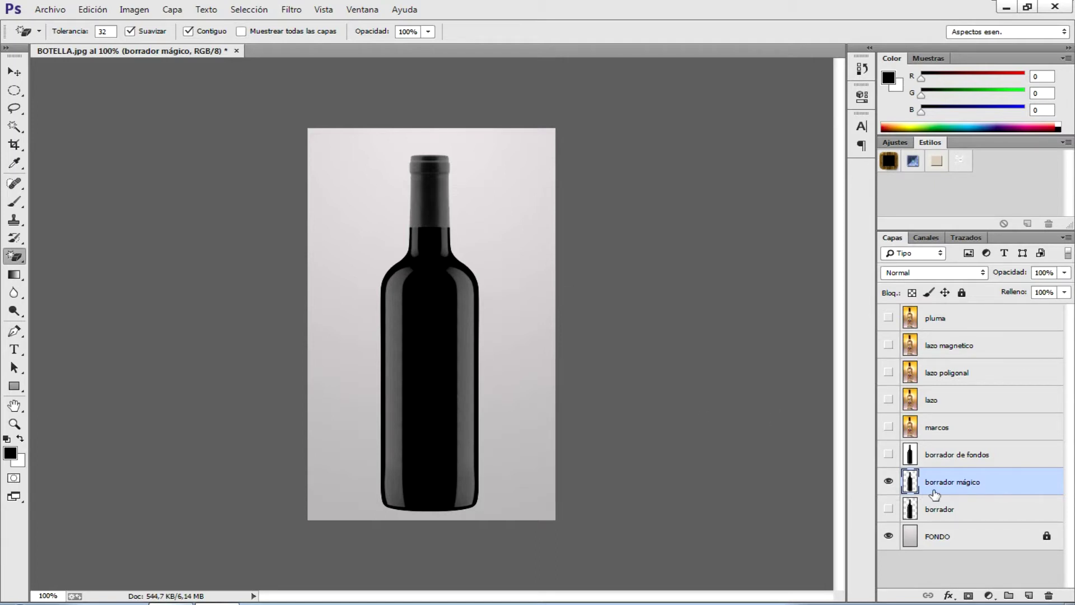
Show and select borrador de fondos, hide borrador mágico, and choose the Background Eraser
left_click(889, 454)
left_click(889, 481)
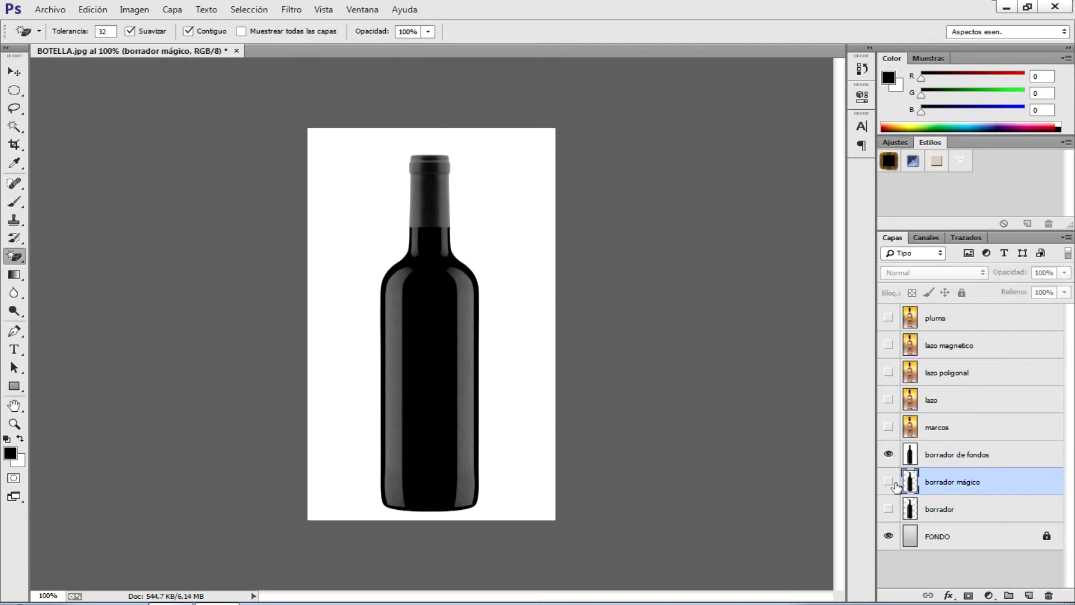
left_click(19, 256)
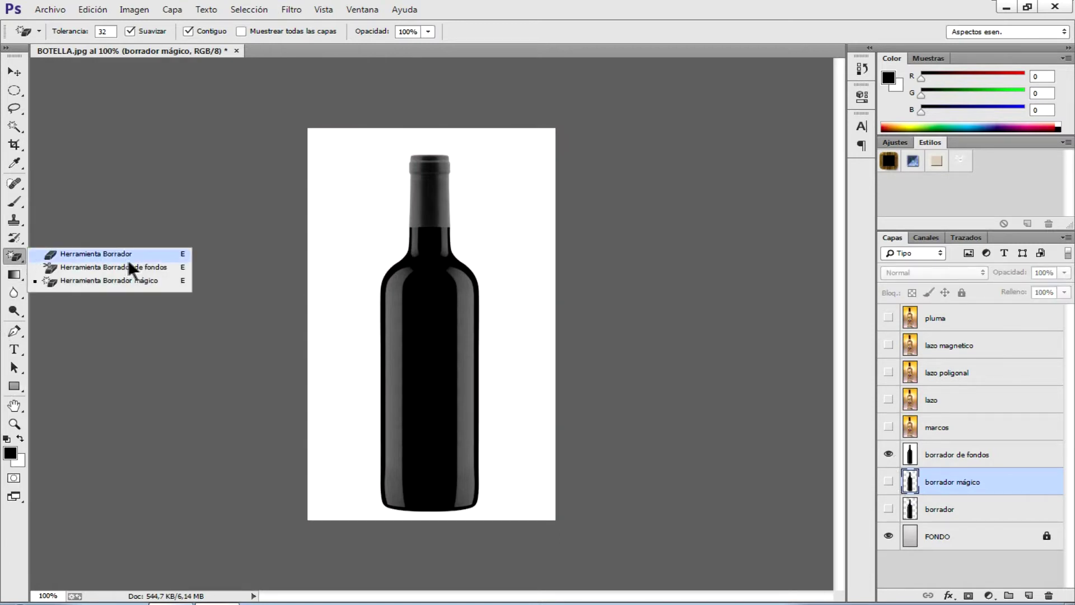
left_click(959, 457)
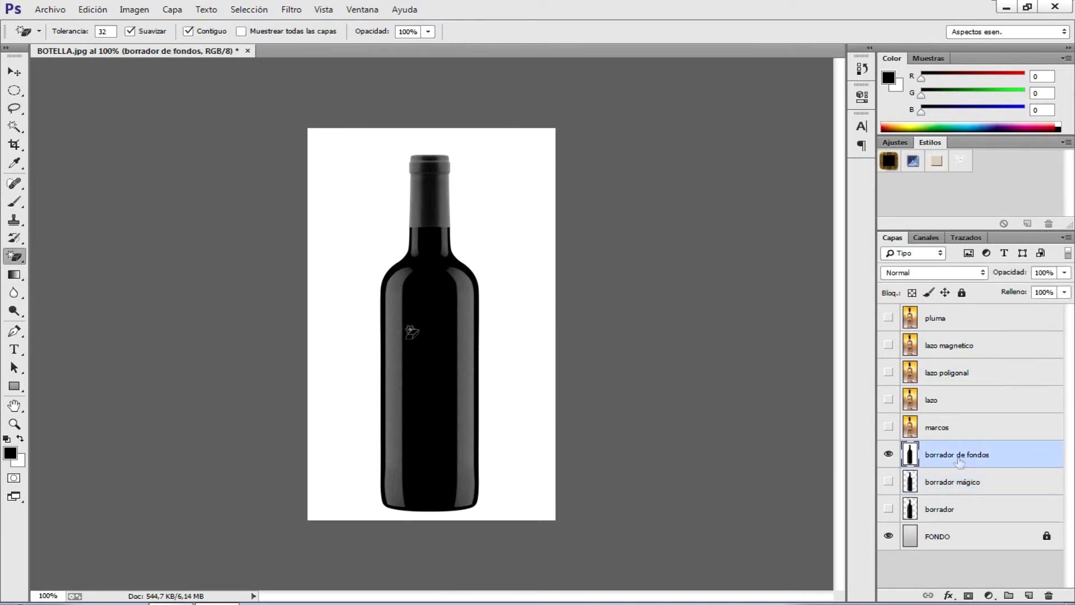
mouse_move(15, 256)
left_mouse_down()
mouse_move(78, 249)
mouse_move(51, 268)
left_mouse_up()
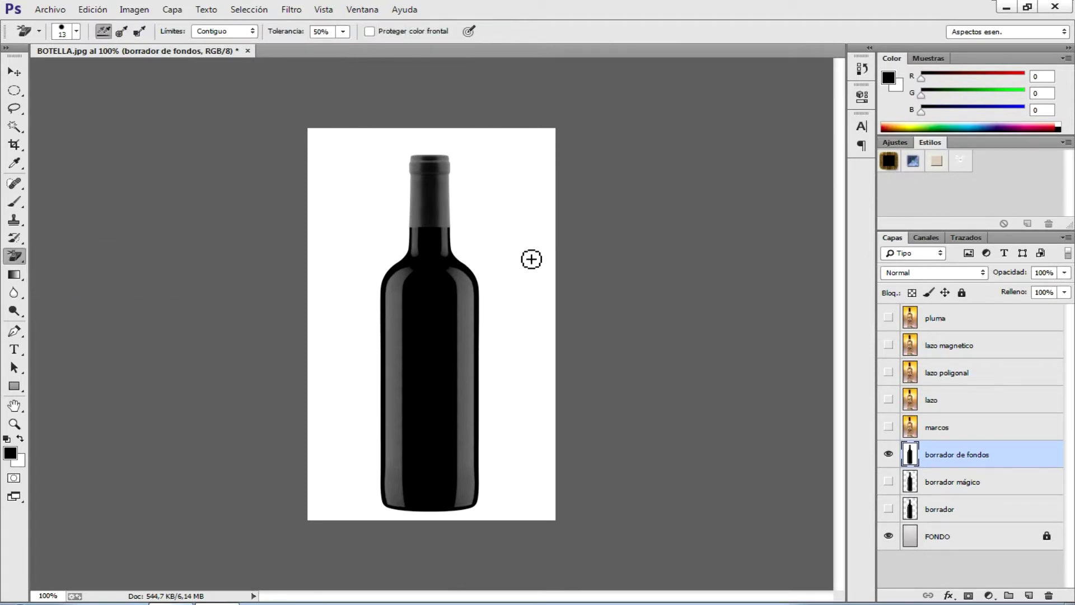
Set the Background Eraser to 91 px and erase the white down the bottle's right side
left_click(76, 31)
left_click(57, 70)
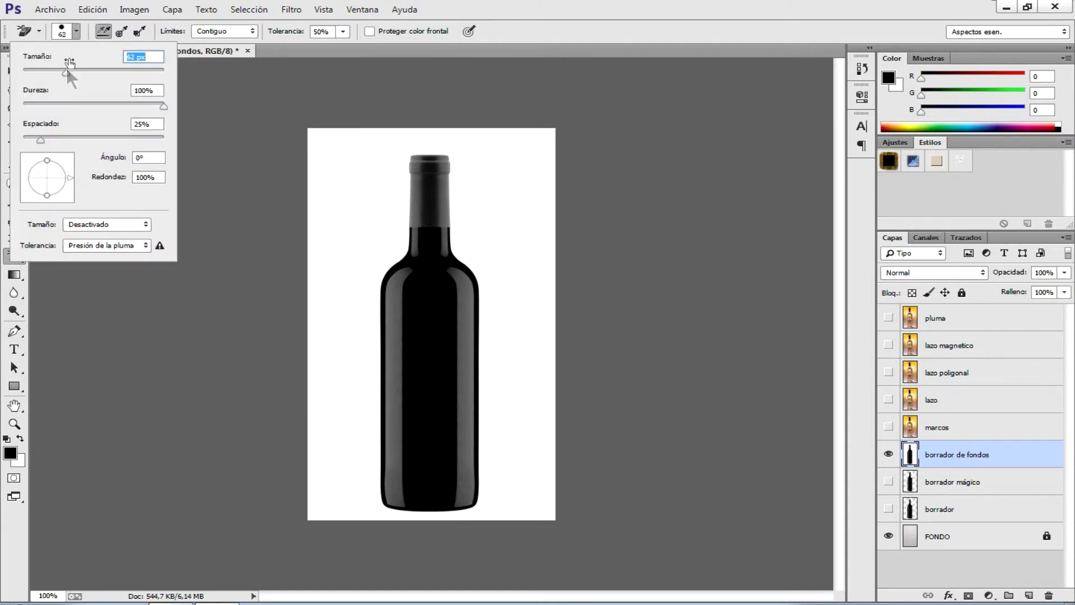
left_click(75, 32)
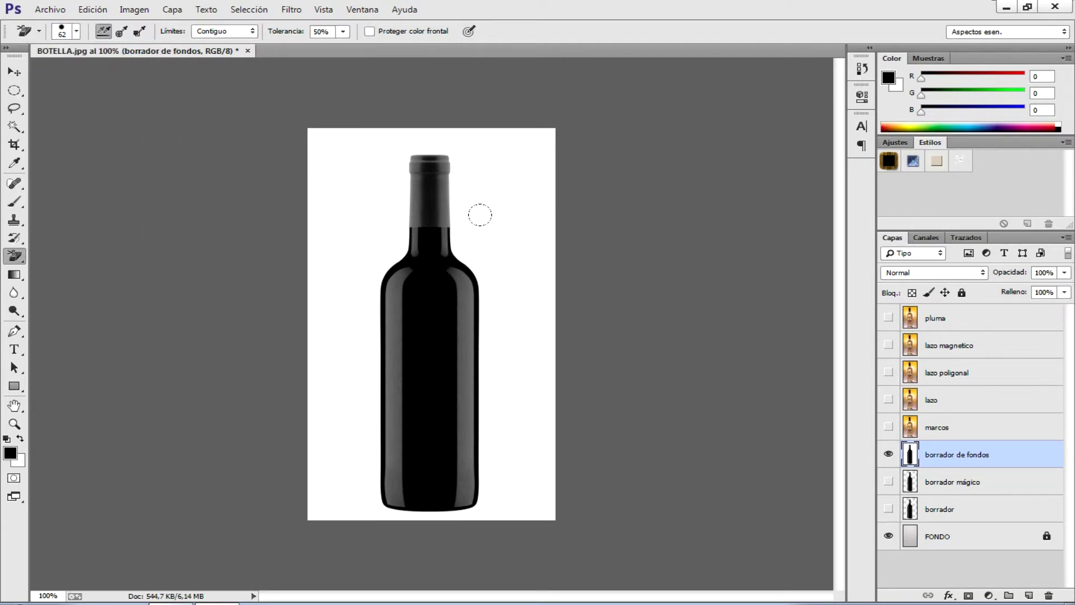
left_click(78, 31)
left_click(87, 71)
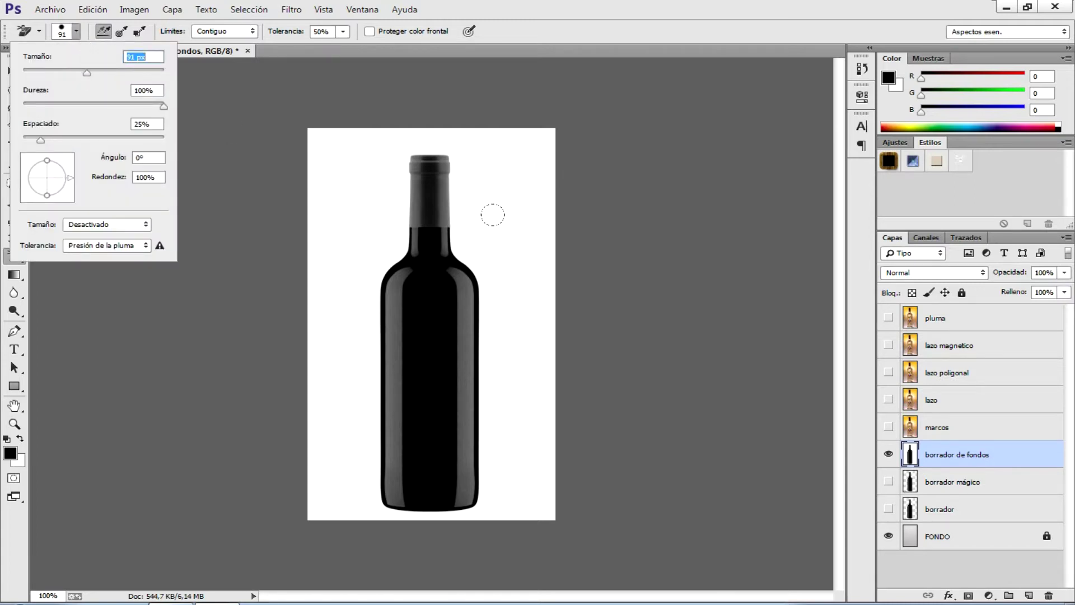
left_click(498, 137)
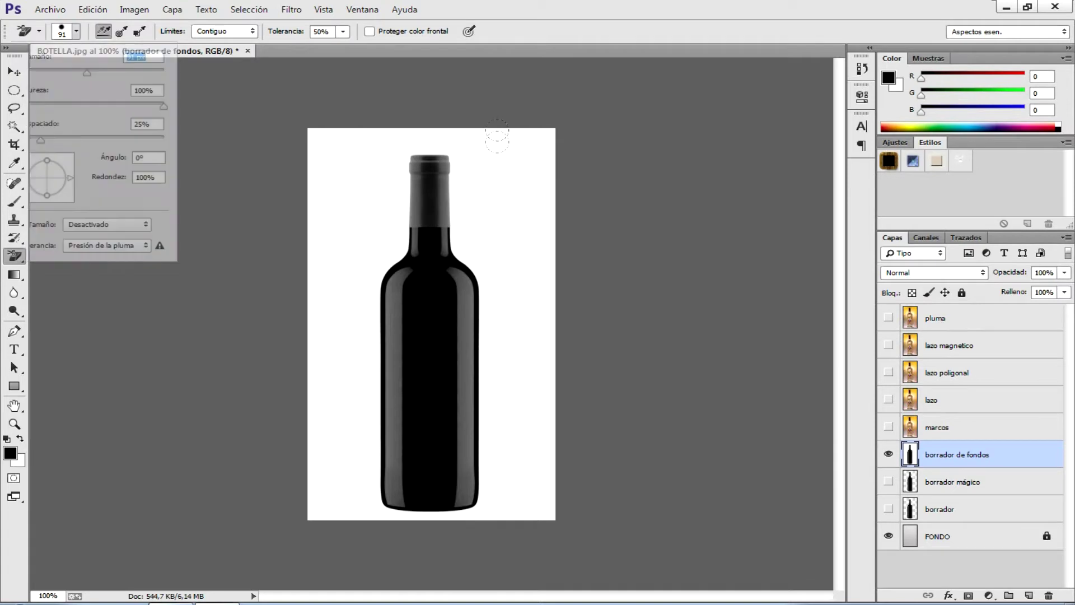
left_click_drag(497, 137, 514, 375)
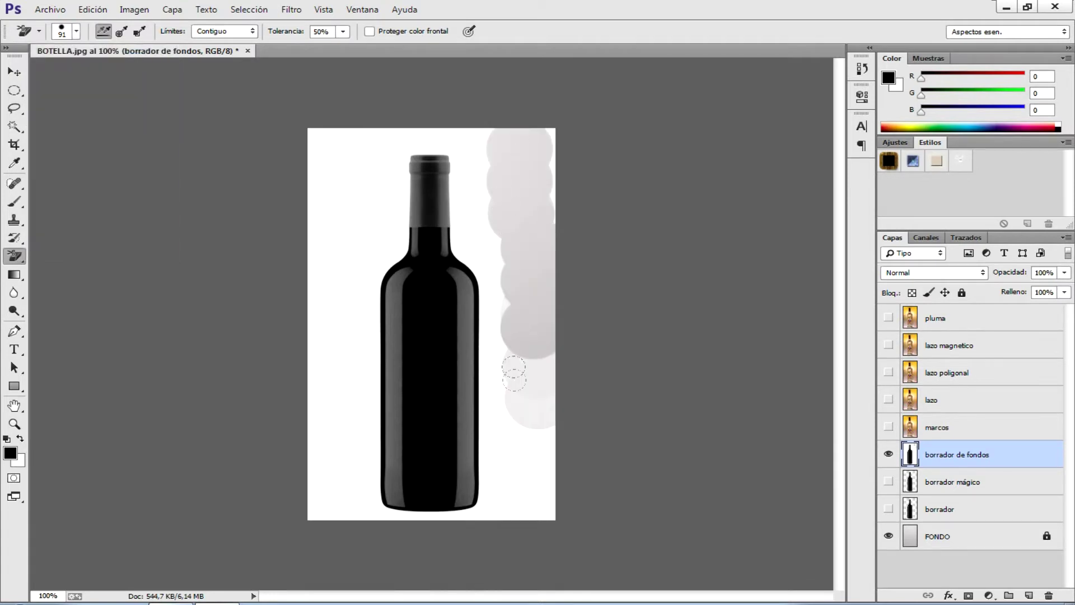
mouse_move(499, 128)
left_mouse_down()
mouse_move(532, 261)
mouse_move(459, 519)
mouse_move(334, 451)
mouse_move(334, 336)
mouse_move(364, 241)
mouse_move(375, 149)
mouse_move(391, 124)
mouse_move(443, 140)
mouse_move(443, 201)
mouse_move(493, 291)
mouse_move(473, 269)
mouse_move(487, 369)
mouse_move(474, 413)
mouse_move(490, 482)
mouse_move(317, 493)
mouse_move(311, 341)
mouse_move(289, 497)
left_mouse_up()
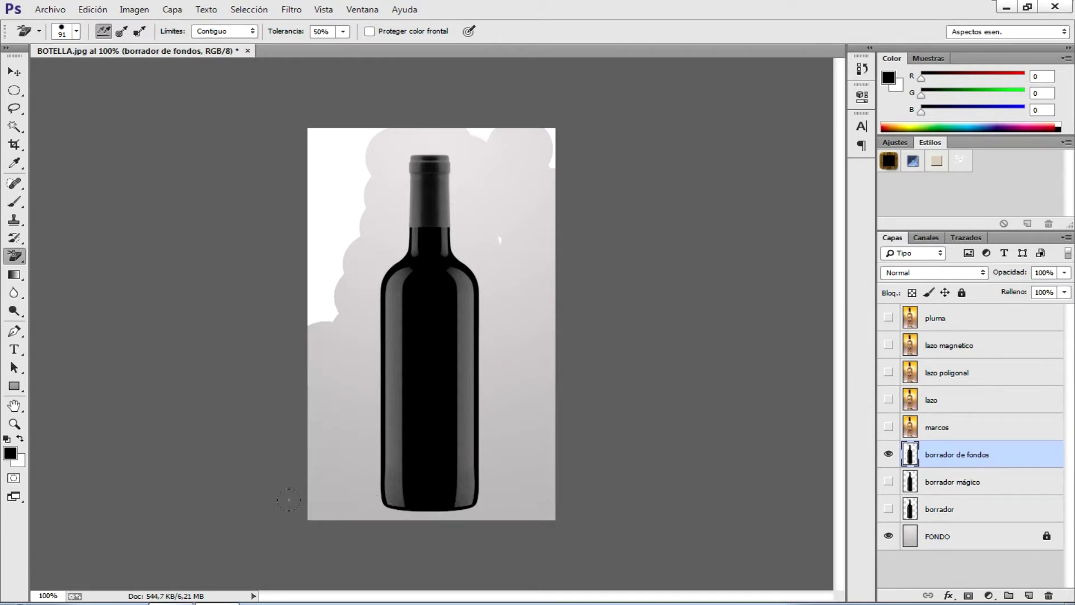
Clean up leftover white patches along the left and top edges and beside the bottle
mouse_move(283, 305)
left_mouse_down()
mouse_move(331, 191)
mouse_move(336, 134)
mouse_move(290, 126)
mouse_move(287, 190)
left_mouse_up()
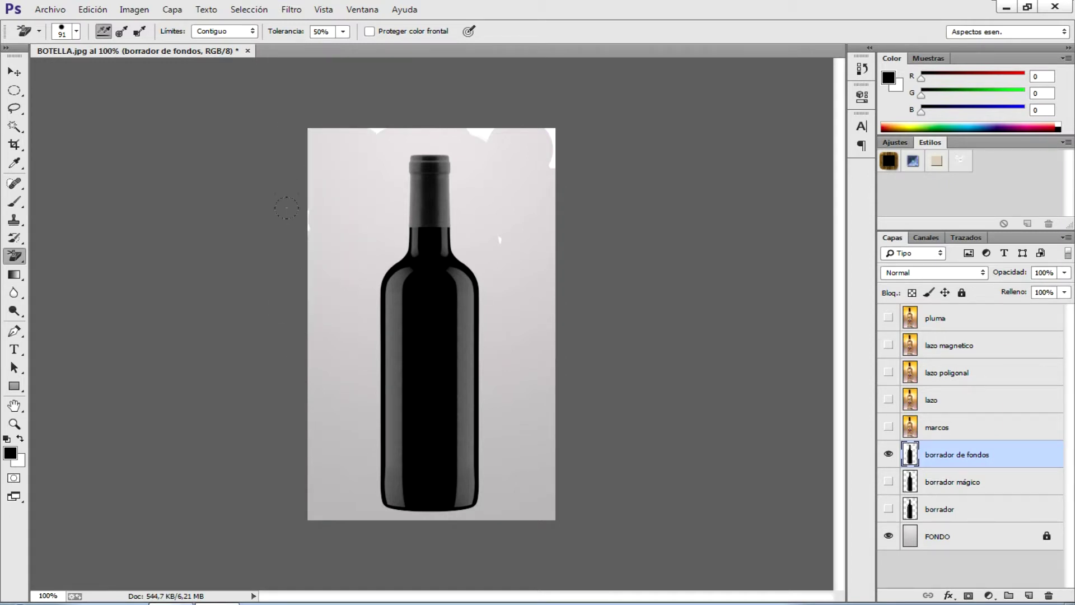
left_click_drag(387, 111, 540, 111)
left_click_drag(506, 207, 468, 211)
left_click_drag(516, 151, 535, 147)
left_click_drag(355, 107, 353, 109)
left_click_drag(284, 207, 283, 195)
left_click(14, 71)
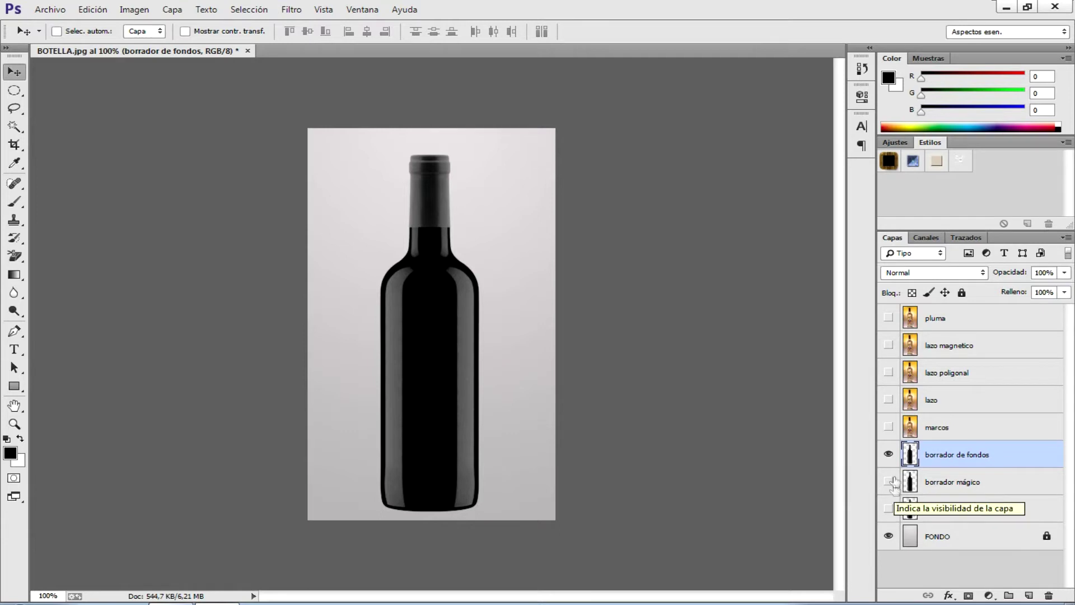
Show and select the marcos layer and hide borrador de fondos
left_click(888, 427)
left_click(889, 455)
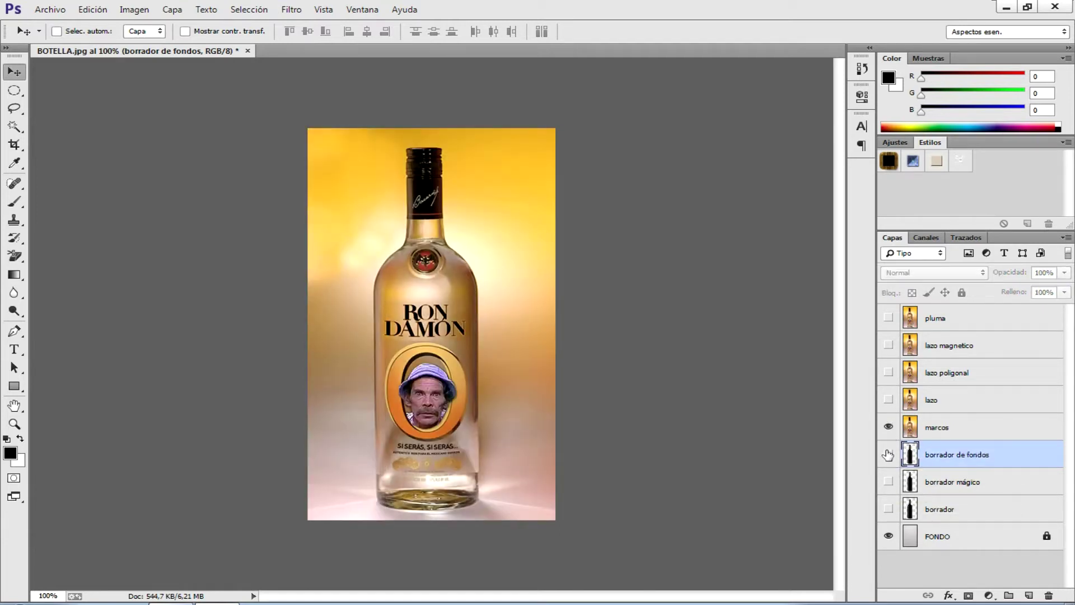
left_click(970, 429)
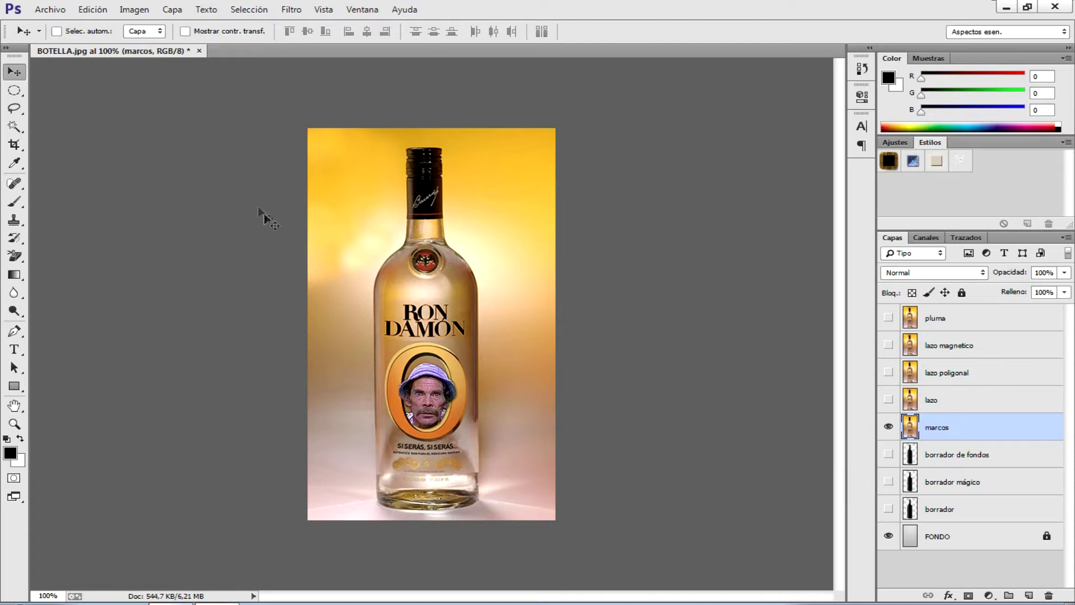
left_click(14, 92)
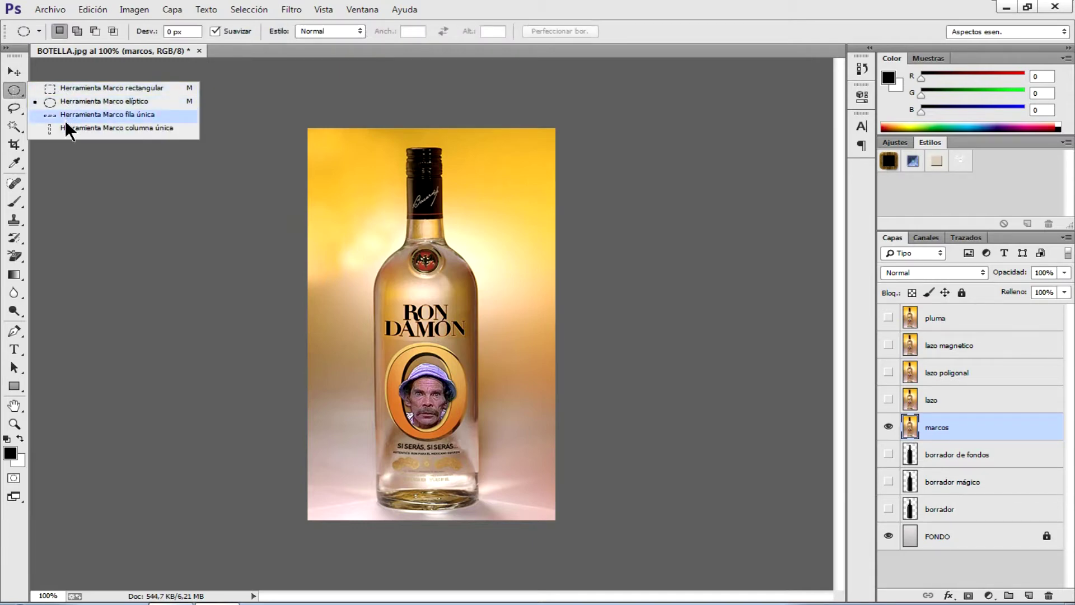
Delete everything outside a rectangular marquee around the bottle on marcos, then deselect
left_click(94, 89)
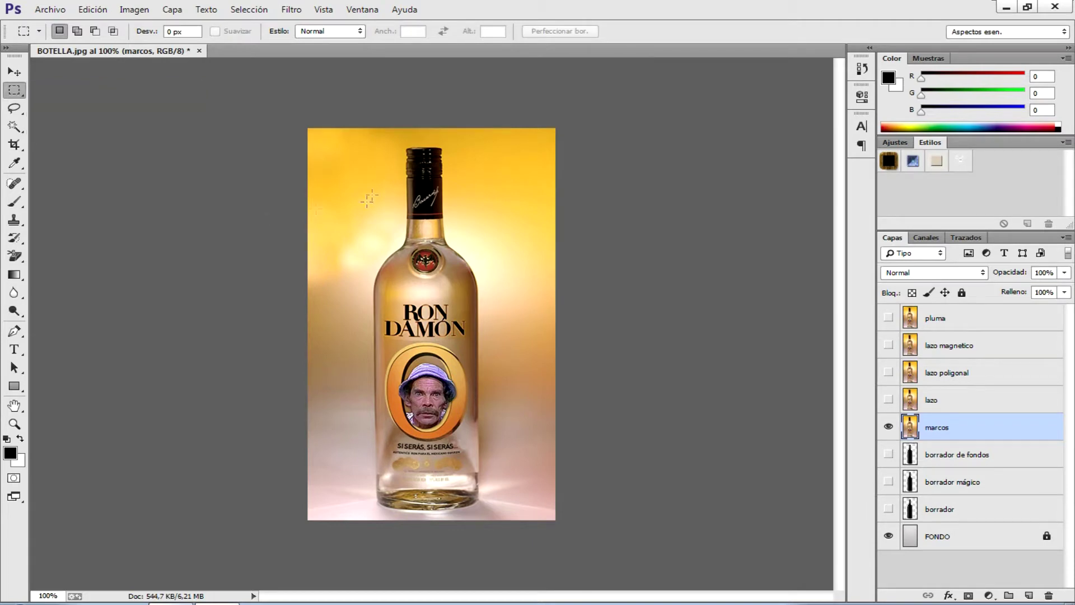
left_click_drag(360, 142, 492, 515)
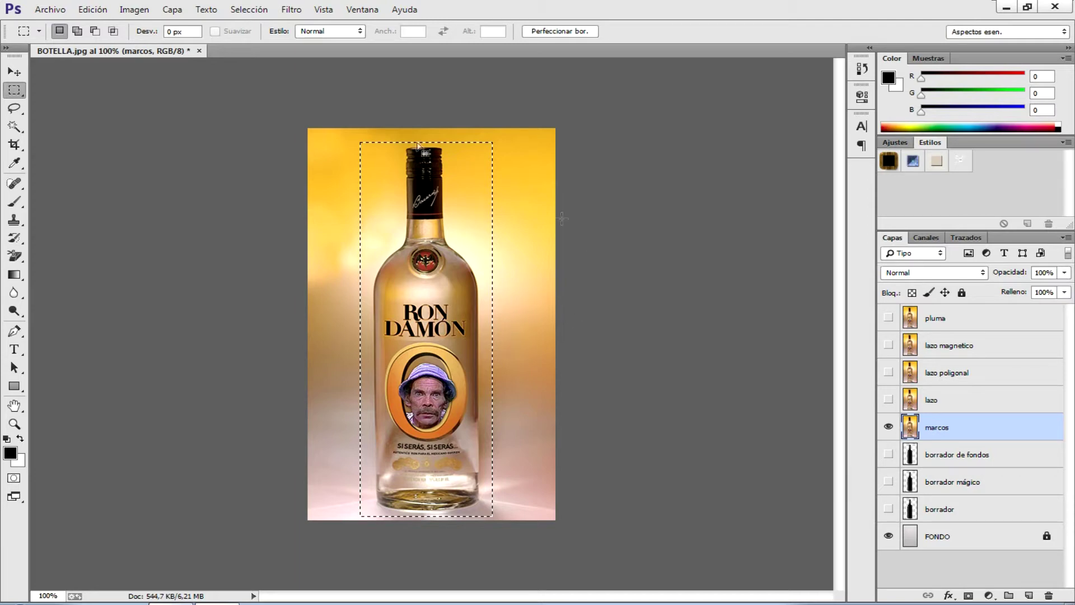
left_click(254, 10)
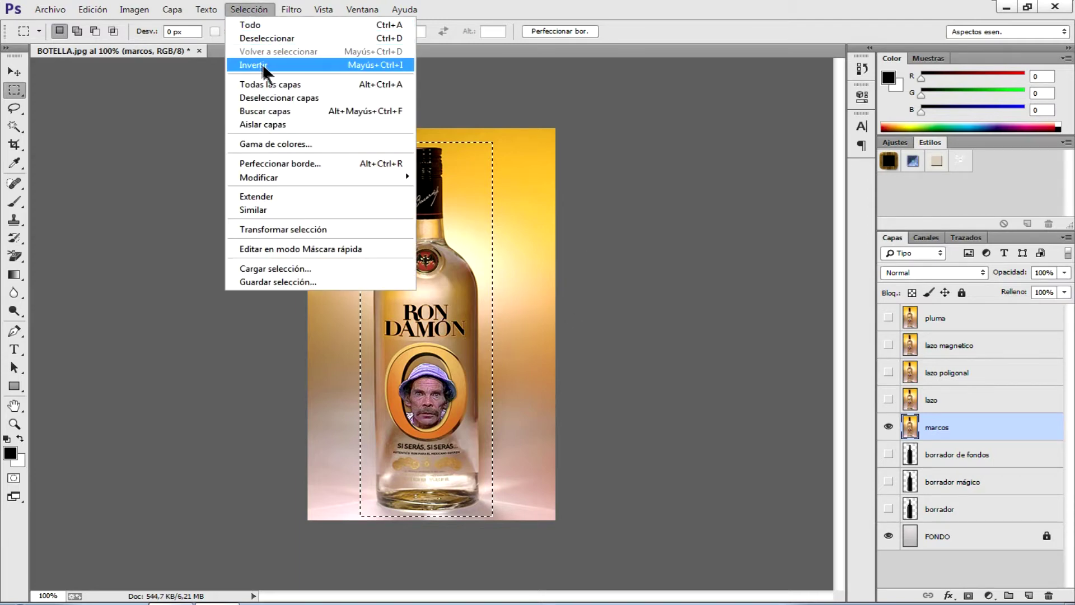
left_click(261, 63)
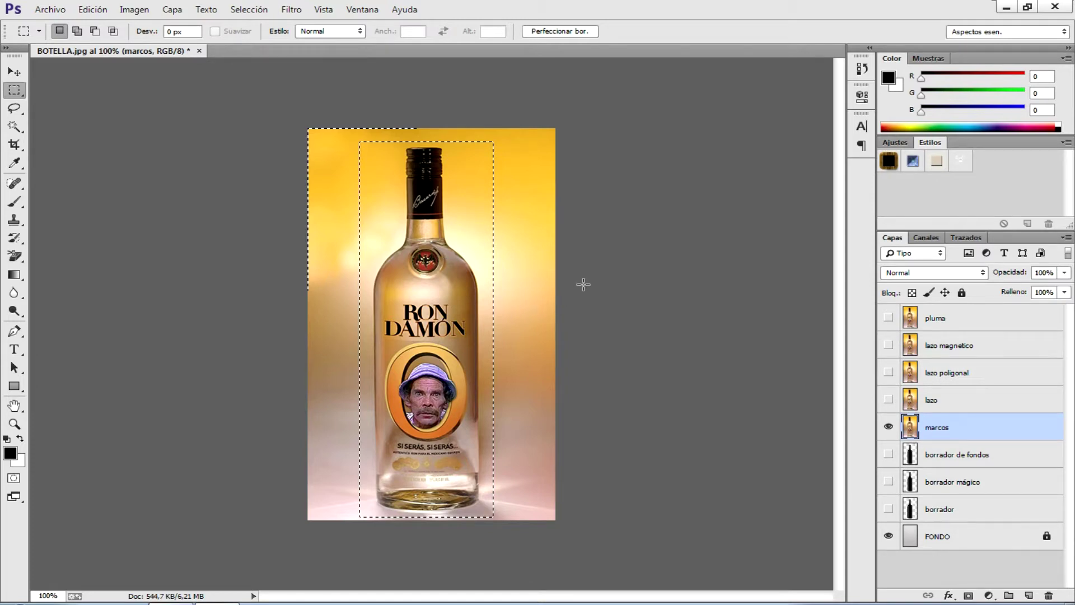
key("Delete")
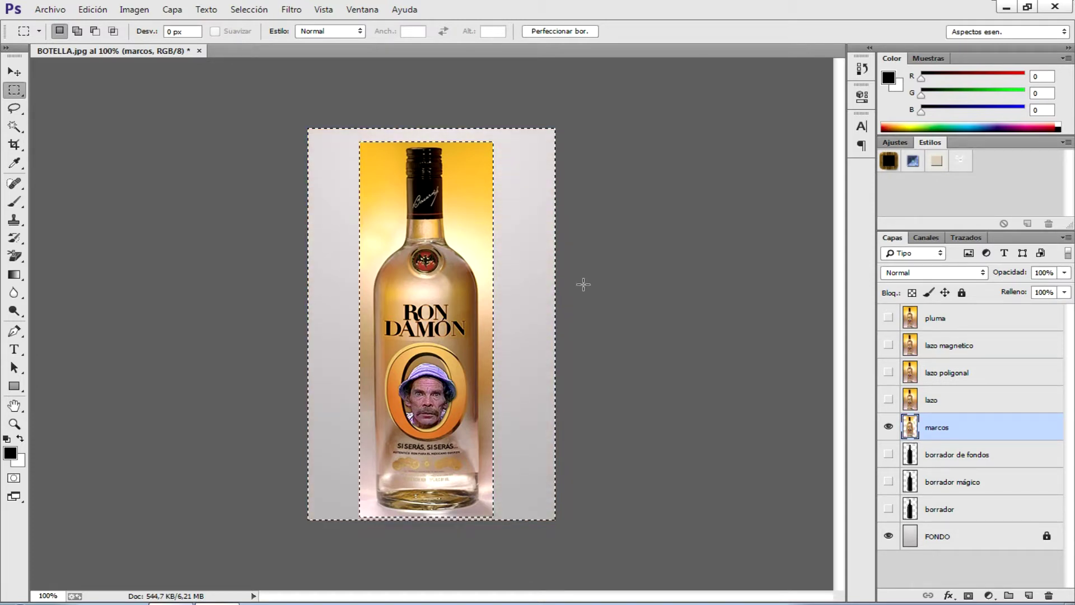
key("ctrl+d")
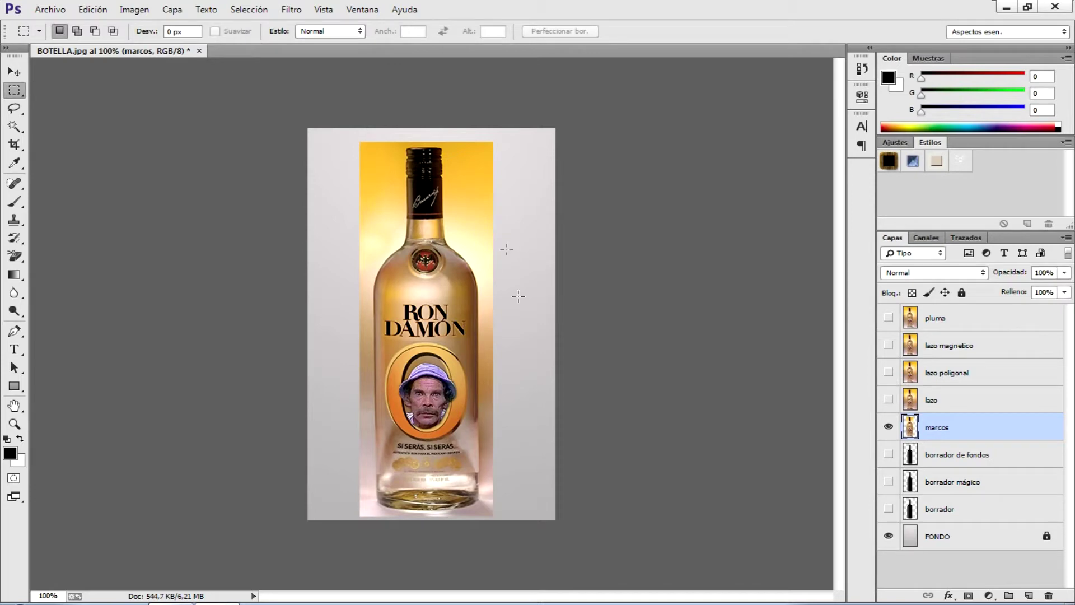
Draw an ellipse around the oval portrait frame, invert it, delete the outside, and deselect
left_click(14, 90)
left_click(72, 100)
mouse_move(385, 340)
left_mouse_down()
mouse_move(382, 419)
mouse_move(468, 441)
left_mouse_up()
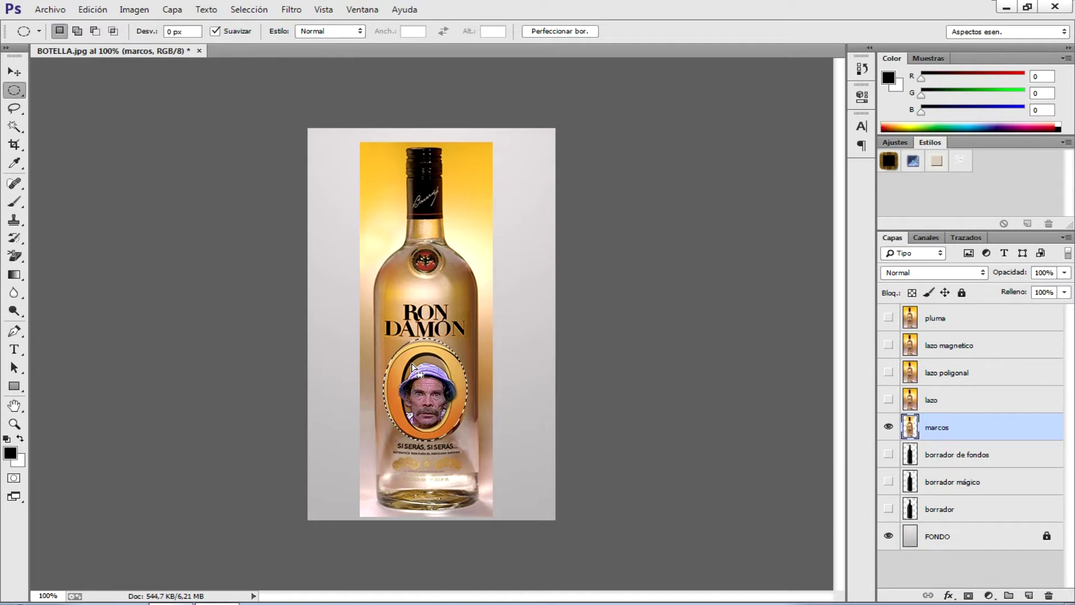
key("ctrl+shift+i")
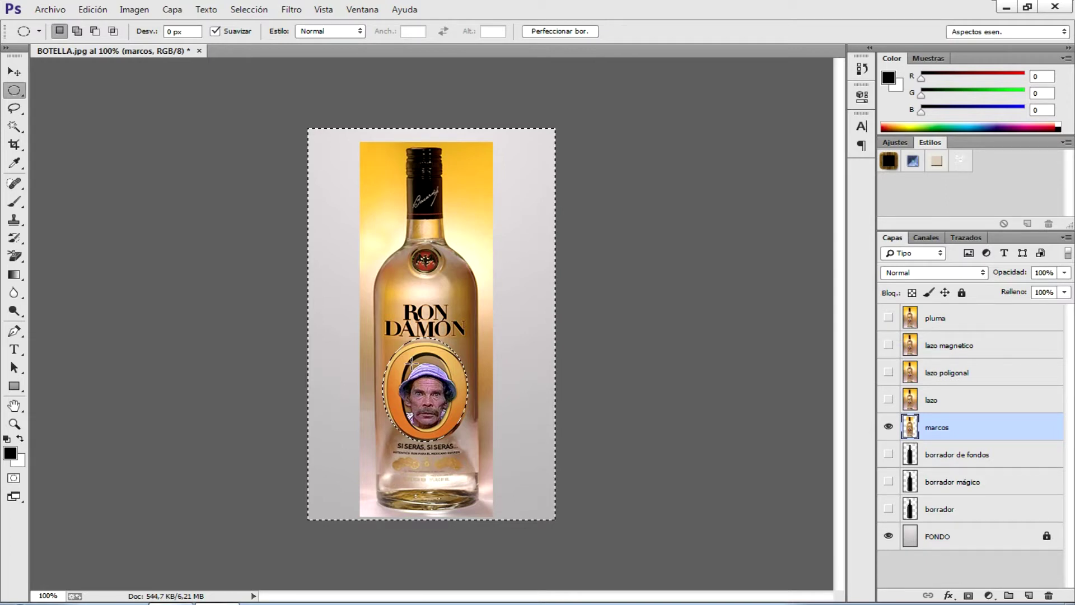
key("Delete")
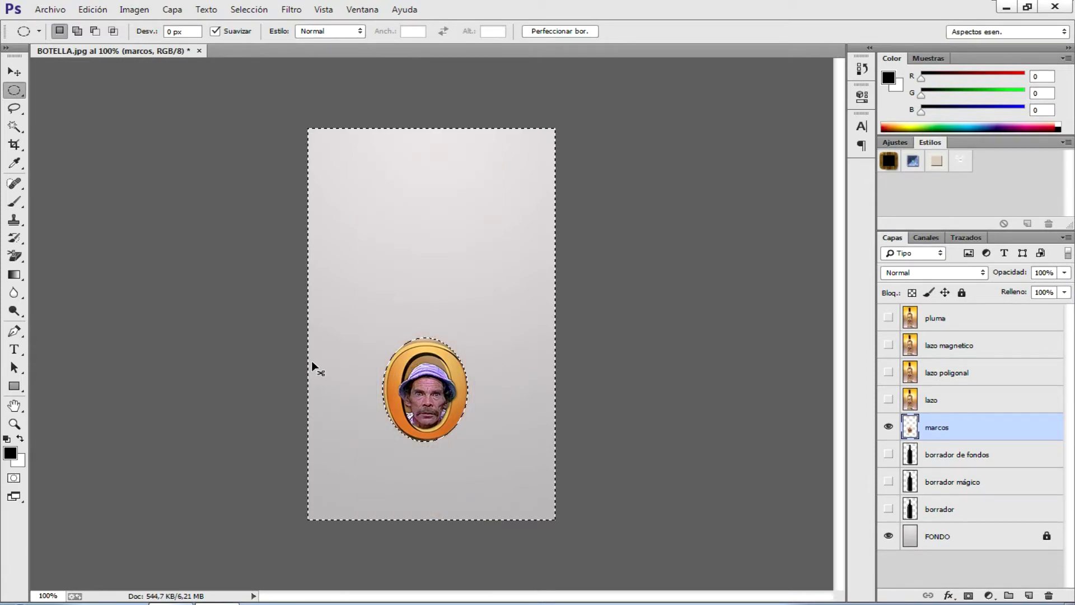
key("ctrl+d")
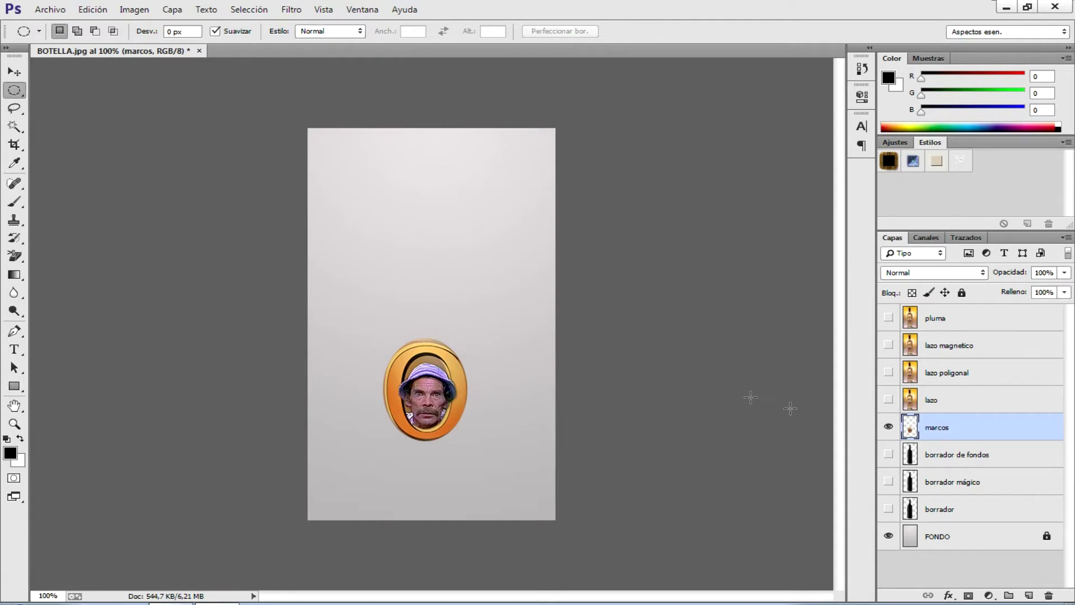
left_click(889, 399)
left_click(889, 427)
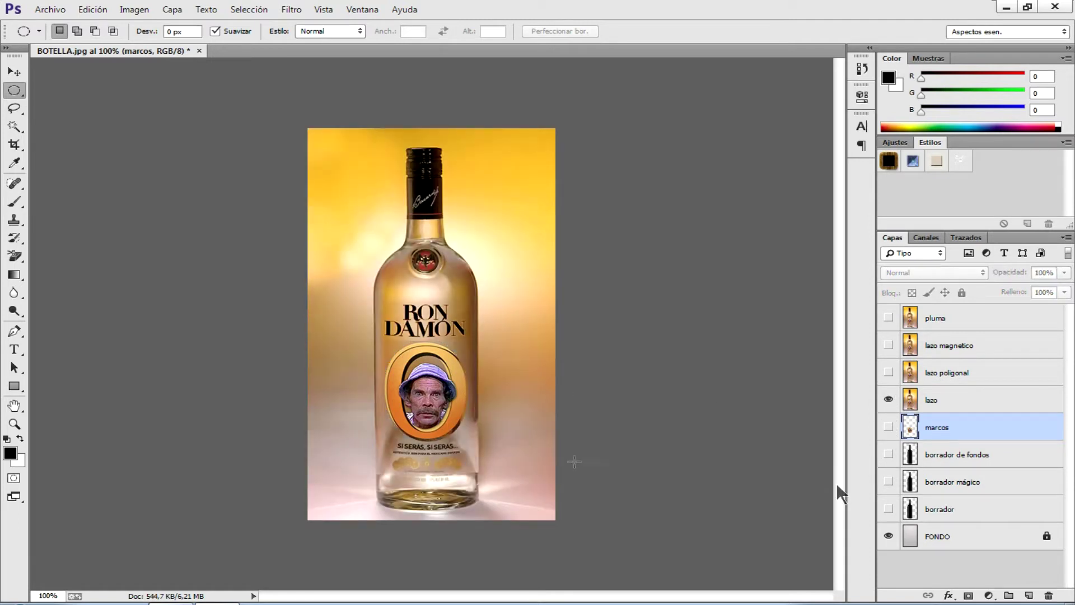
left_click(13, 110)
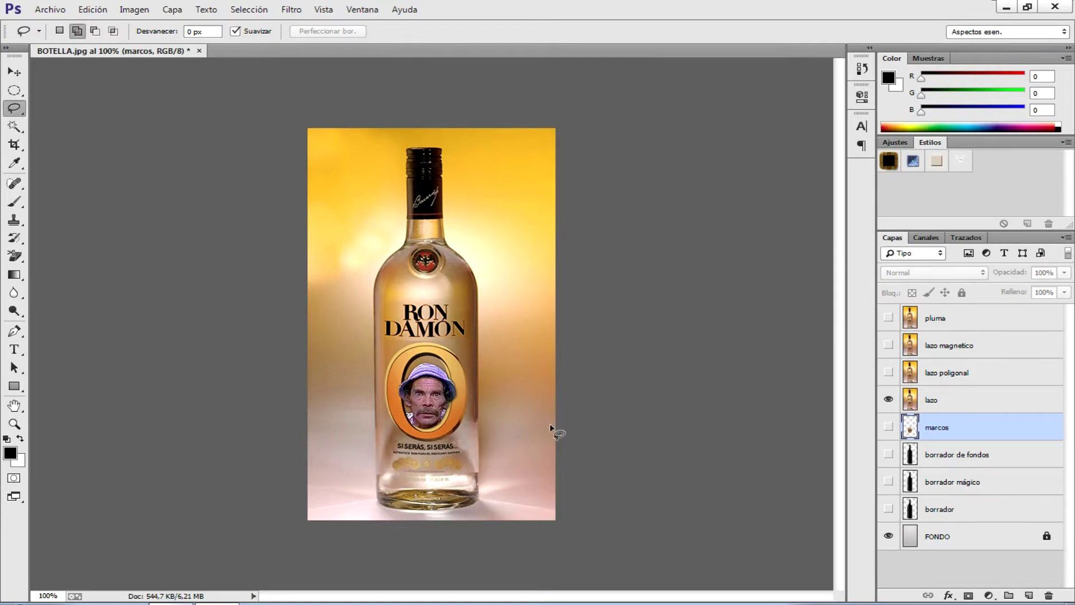
key("ctrl+plus")
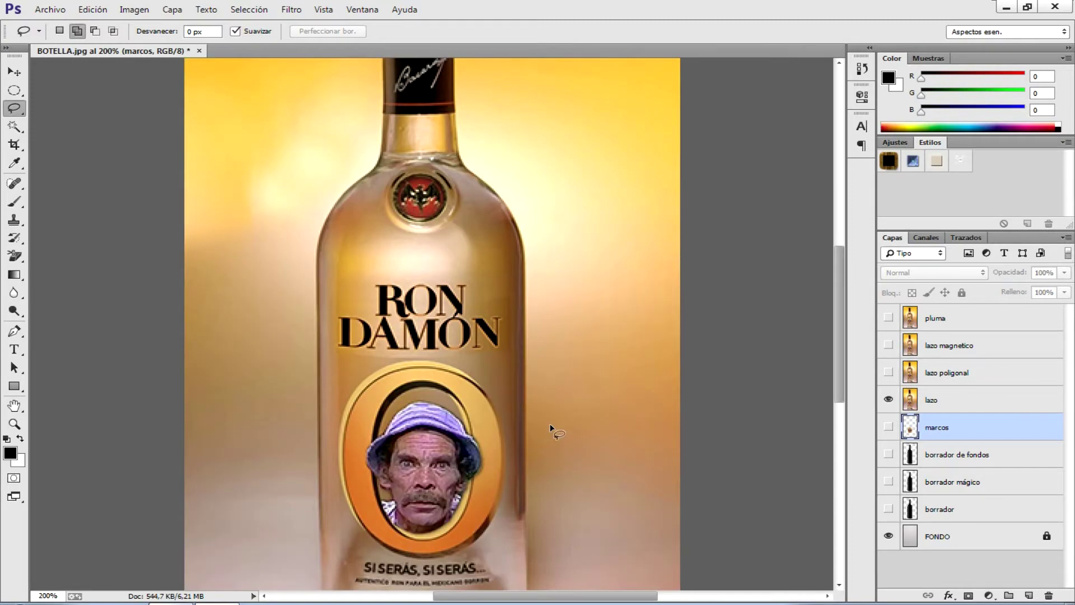
scroll(551, 428, "down", 2)
scroll(550, 429, "down", 1)
scroll(551, 429, "down", 1)
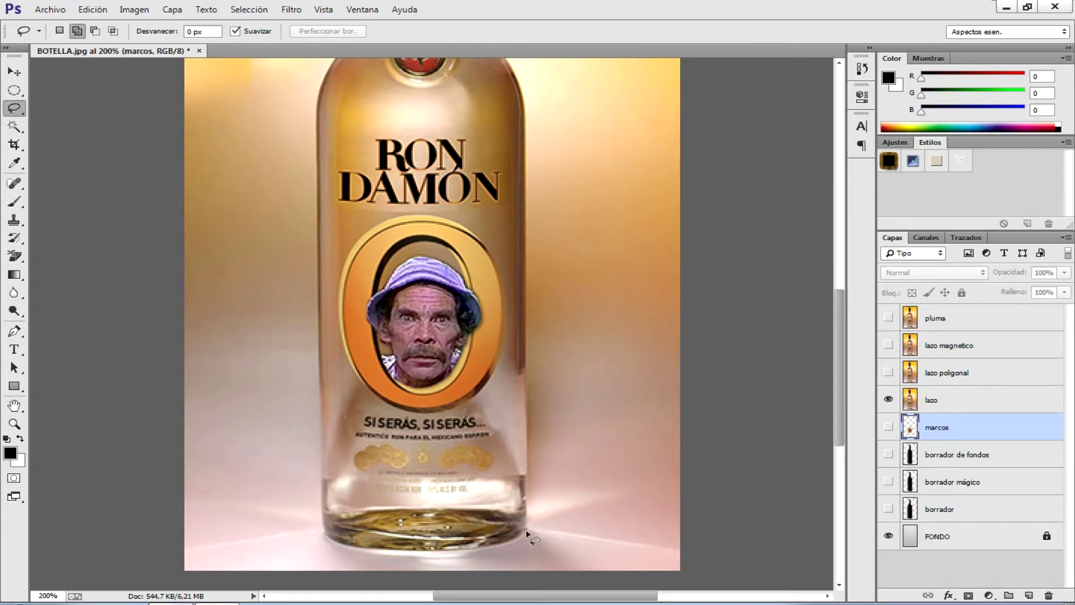
left_click_drag(526, 529, 528, 317)
left_click_drag(528, 317, 527, 312)
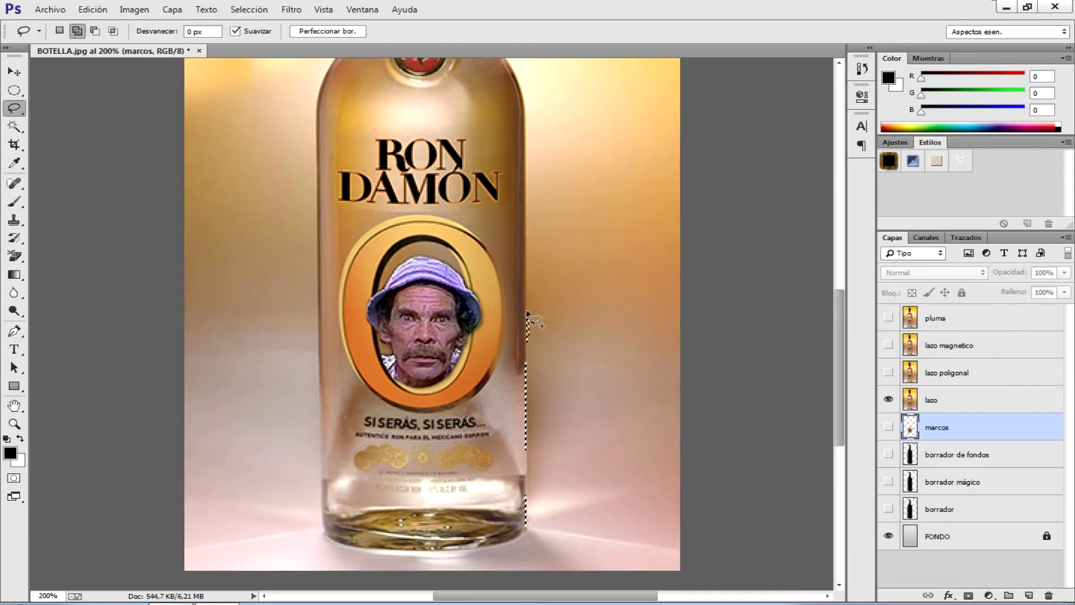
key("ctrl+d")
key("ctrl+minus")
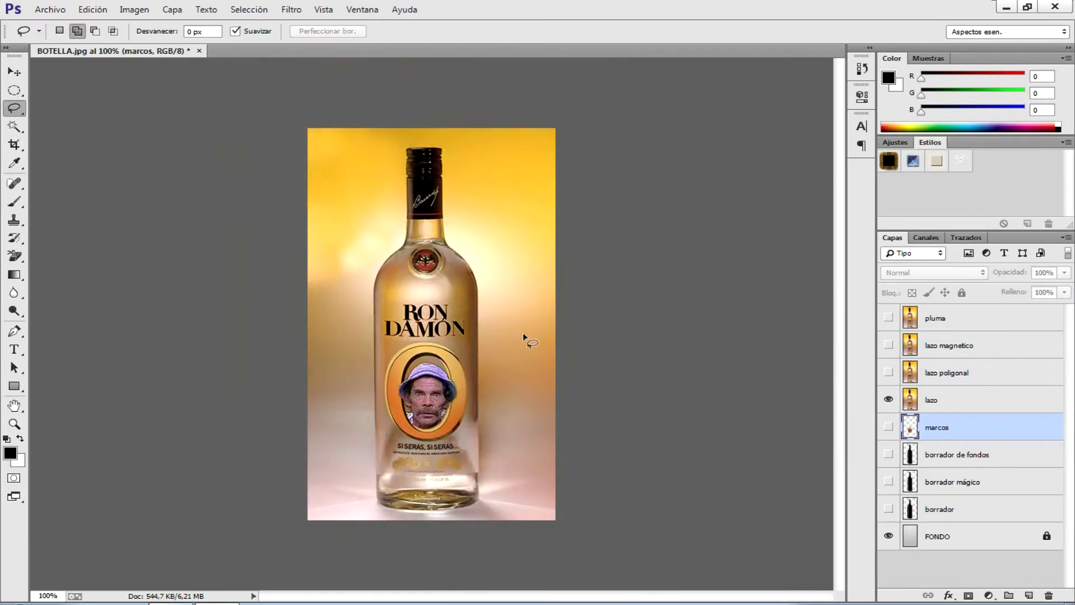
Lasso the bottle, delete the inverted yellow background on lazo, then show lazo poligonal instead
mouse_move(481, 489)
left_mouse_down()
mouse_move(475, 272)
mouse_move(443, 154)
mouse_move(406, 148)
mouse_move(397, 231)
mouse_move(361, 324)
mouse_move(362, 493)
mouse_move(409, 514)
mouse_move(459, 512)
mouse_move(480, 497)
left_mouse_up()
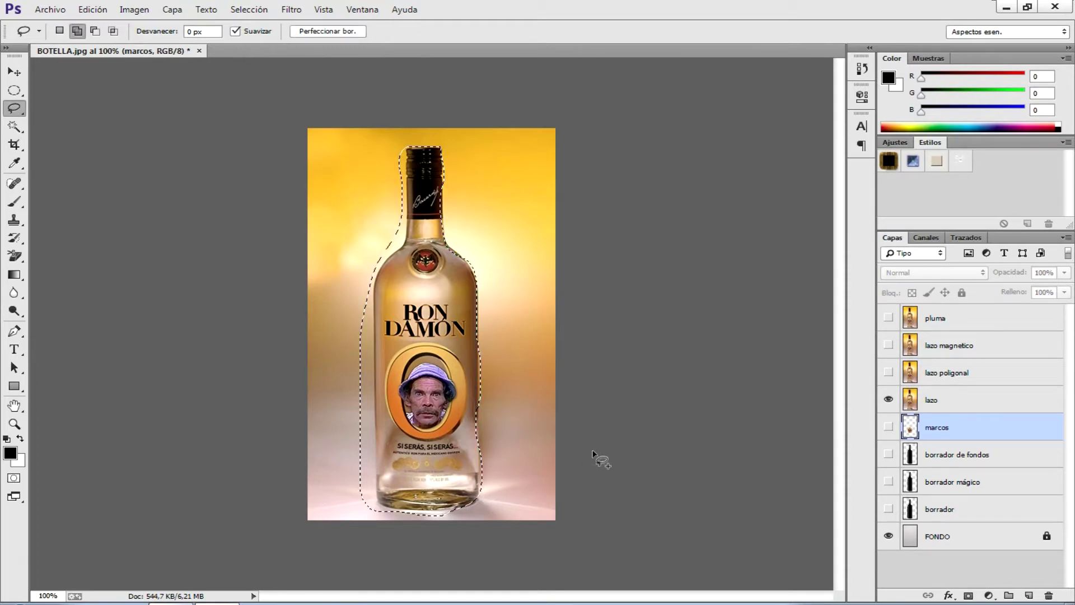
left_click(930, 400)
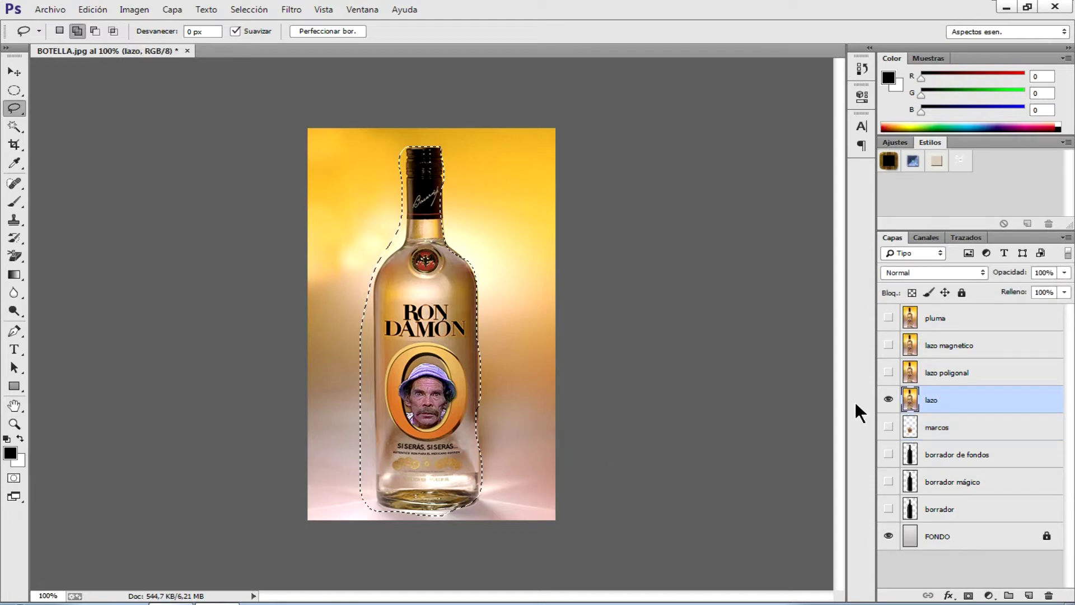
key("ctrl+shift+i")
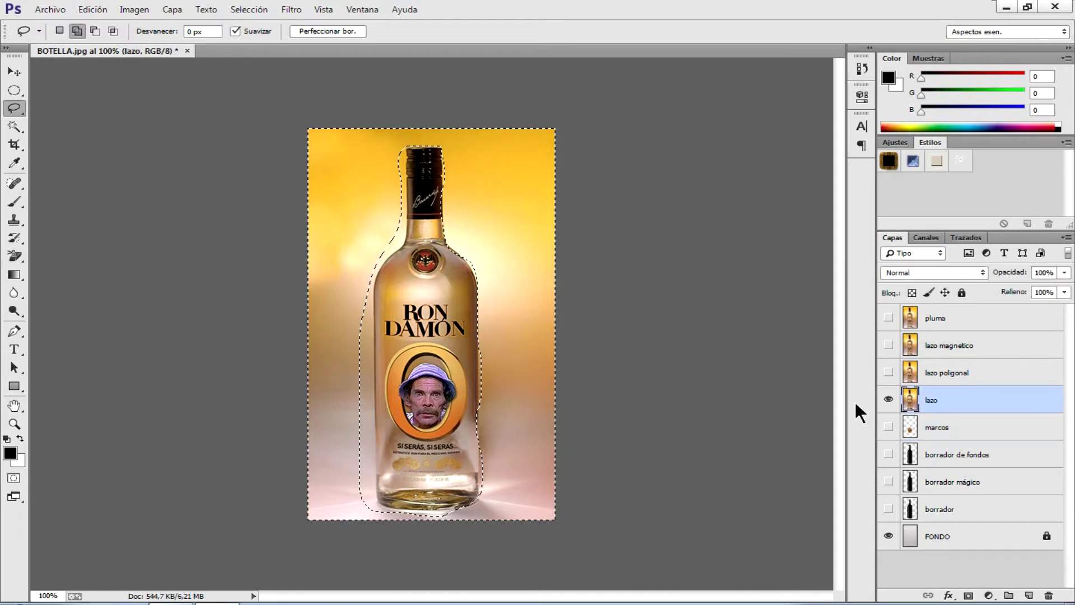
key("Delete")
key("ctrl+d")
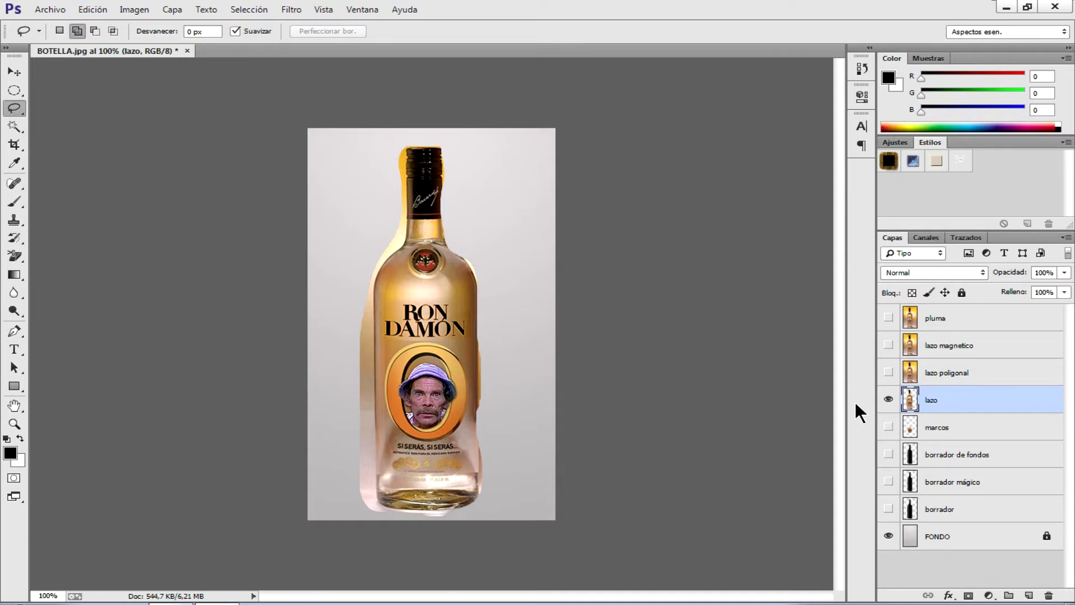
left_click(890, 375)
left_click(888, 399)
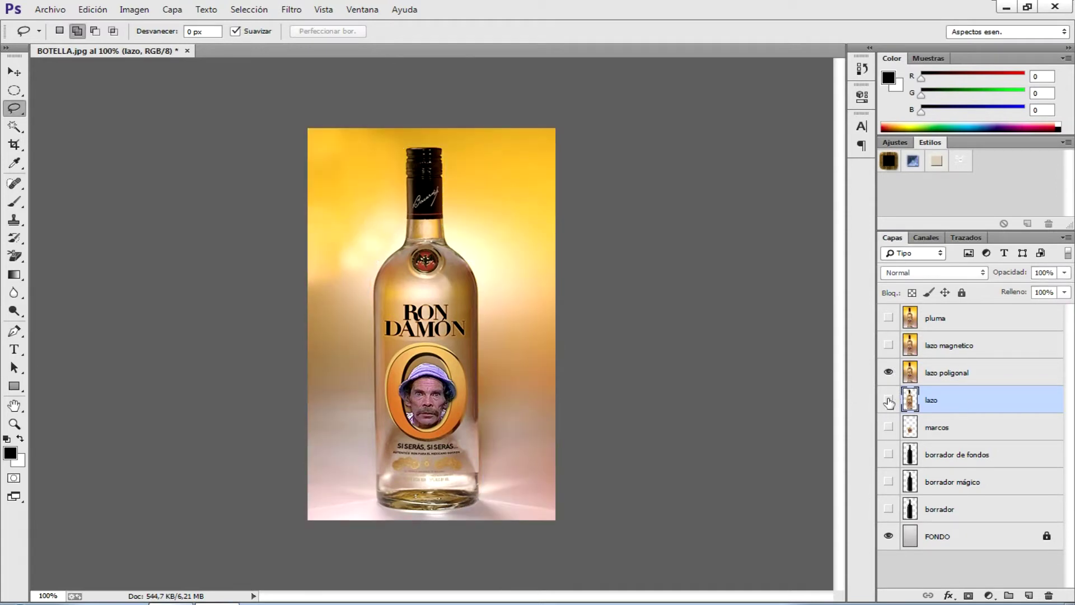
Make lazo poligonal the active layer and switch to the Polygonal Lasso tool
left_click(959, 380)
right_click(17, 108)
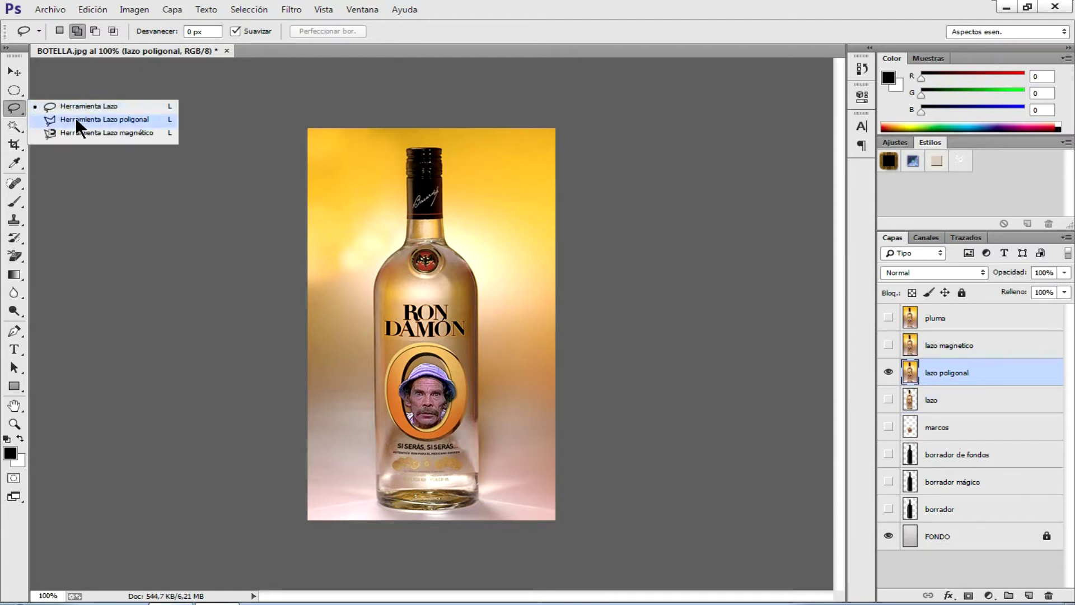
left_click(74, 120)
right_click(18, 107)
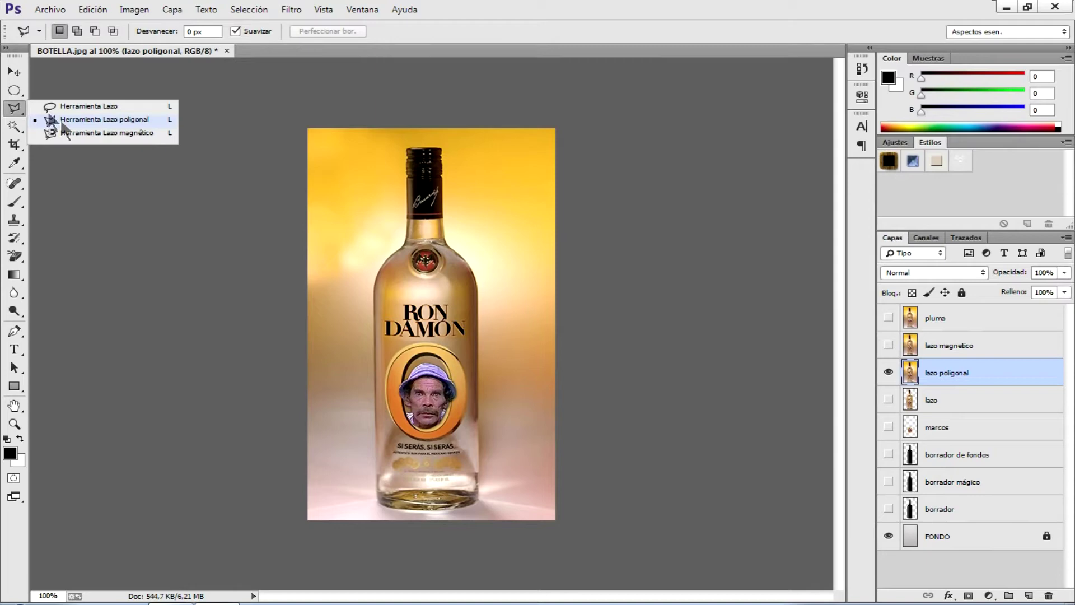
left_click(579, 461)
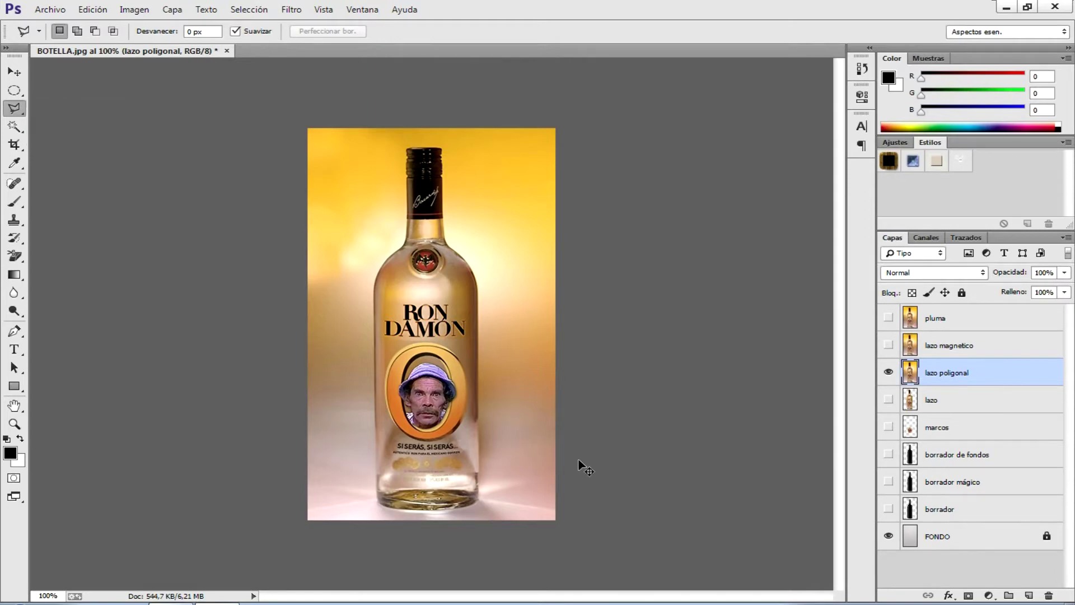
Zoom in to 200% and anchor polygonal points up the bottle's right edge
key("ctrl+plus")
scroll(581, 461, "down", 3)
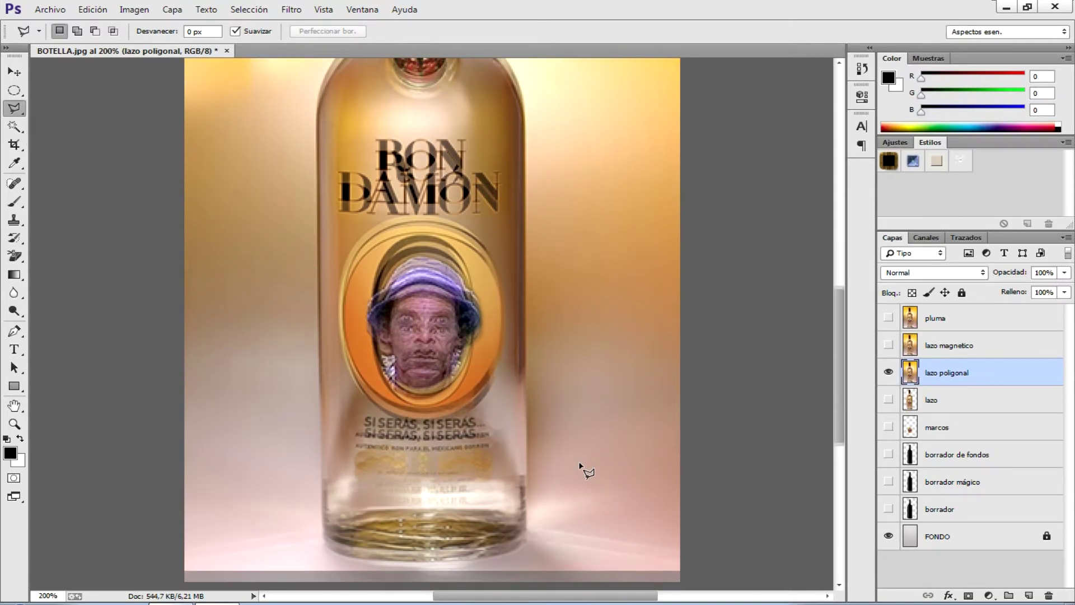
left_click(527, 527)
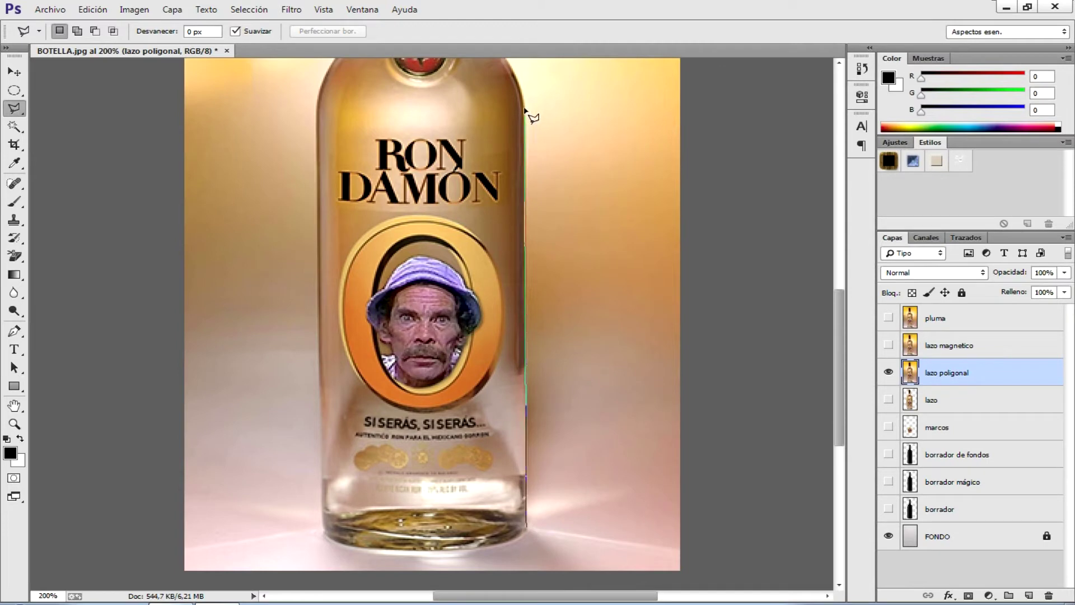
left_click_drag(516, 124, 518, 308)
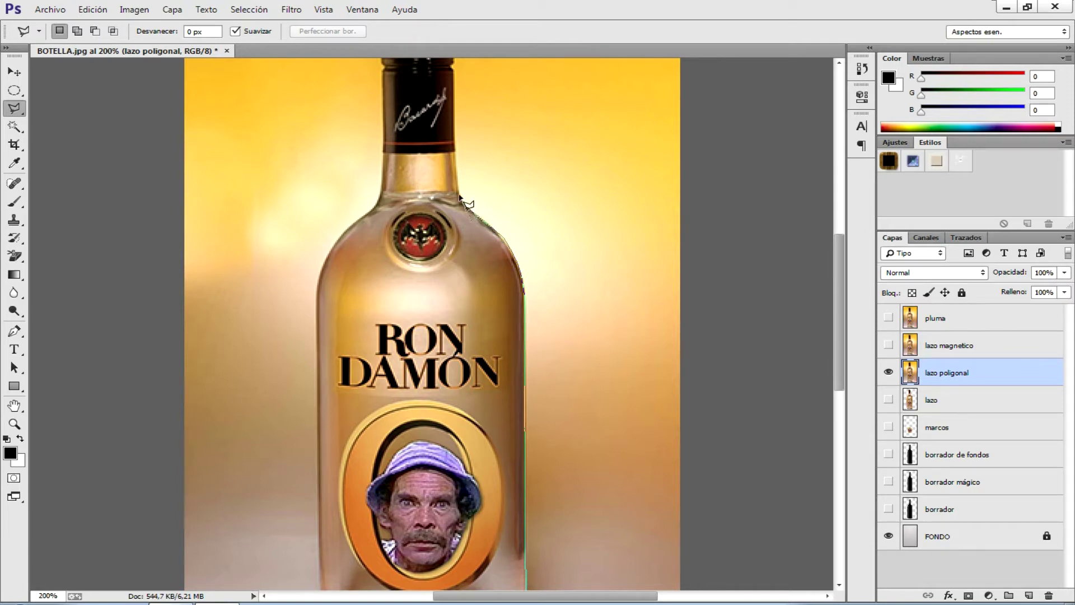
scroll(456, 186, "up", 5)
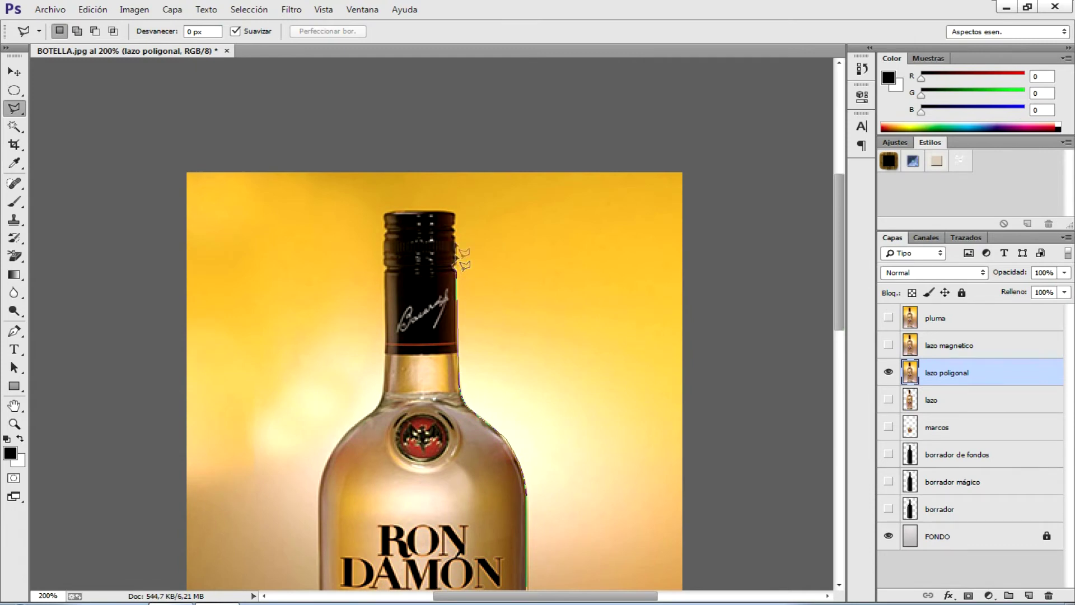
Continue the polygonal outline across the cap and around the base, closing the selection
left_click(454, 214)
left_click(385, 214)
left_click_drag(387, 392, 496, 279)
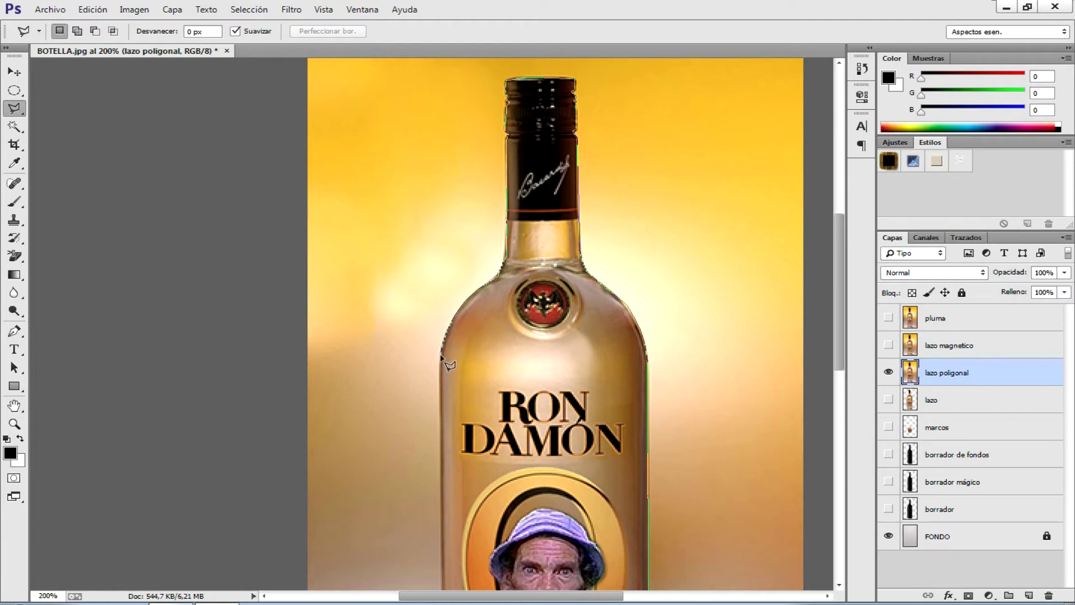
left_click_drag(446, 370, 499, 246)
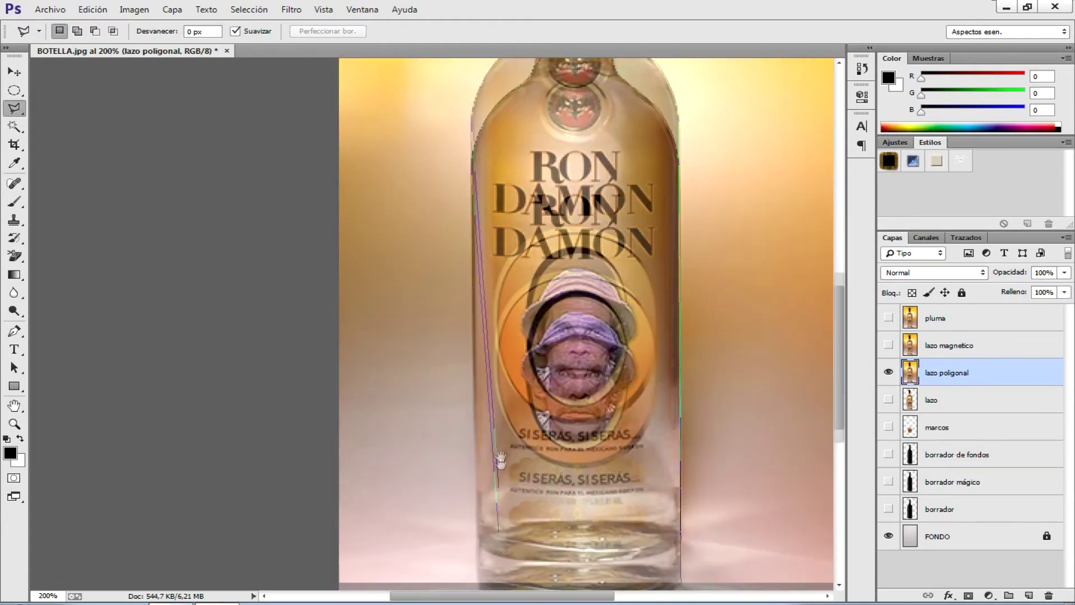
left_click_drag(487, 582, 489, 529)
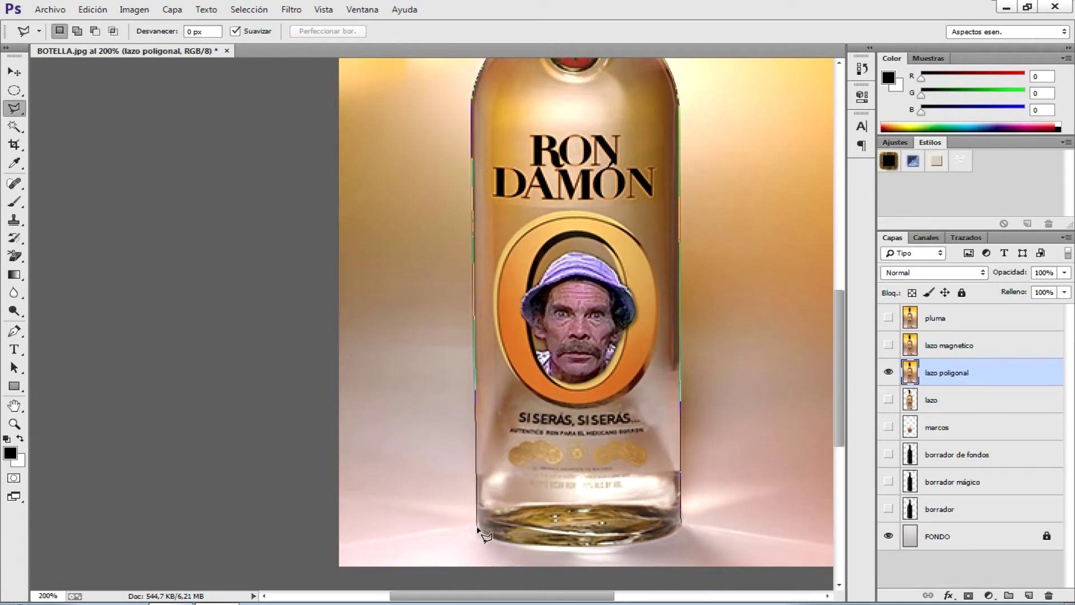
left_click(479, 533)
left_click(545, 553)
left_click(635, 548)
left_click(682, 526)
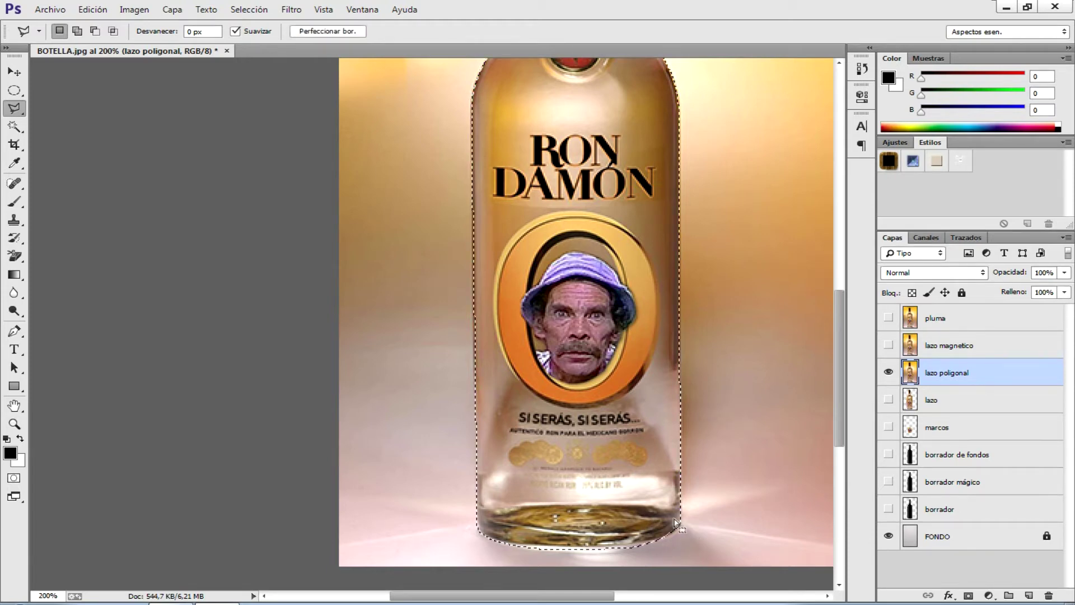
Zoom out, invert the selection, delete the yellow background, and deselect
key("ctrl+minus")
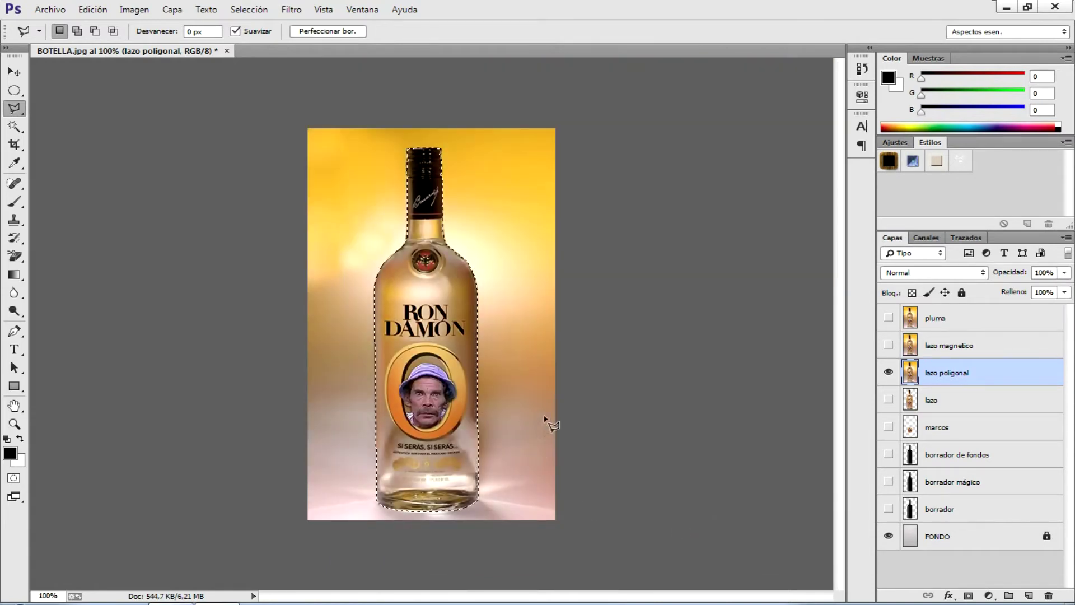
key("ctrl+shift+i")
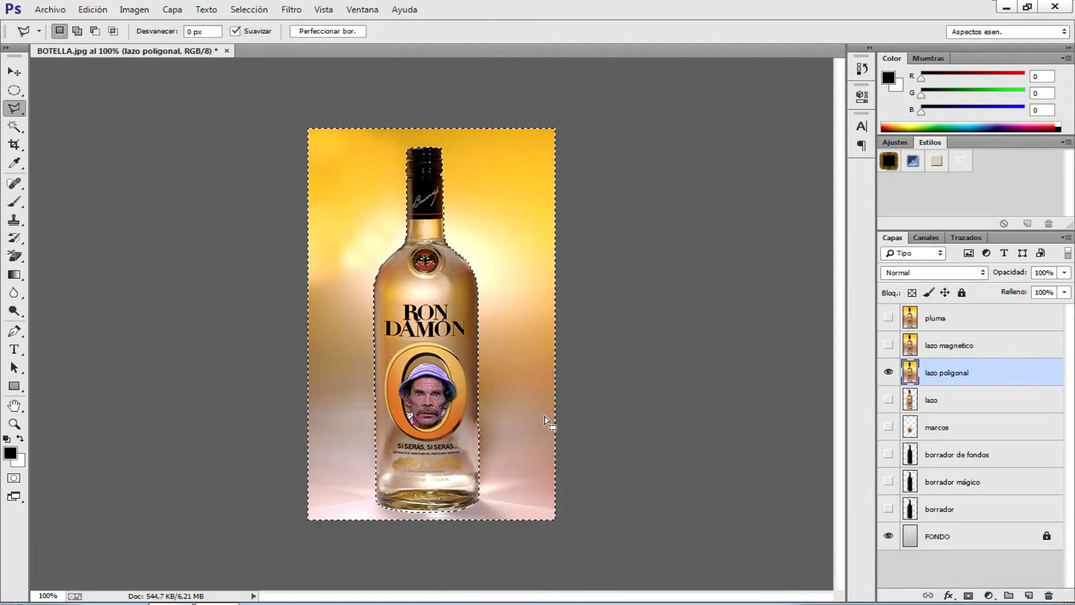
key("Delete")
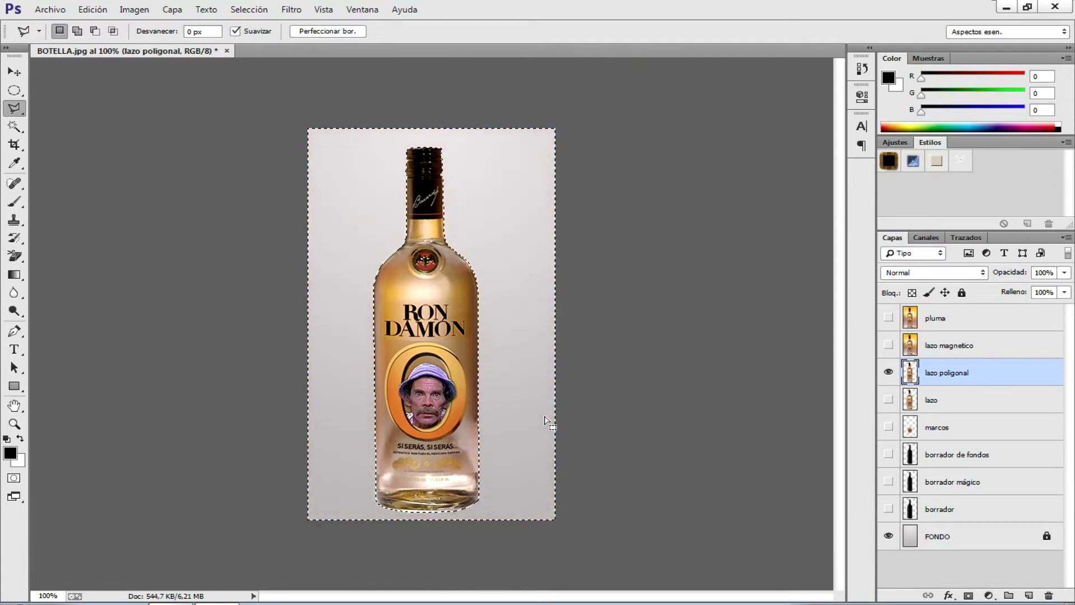
key("ctrl+d")
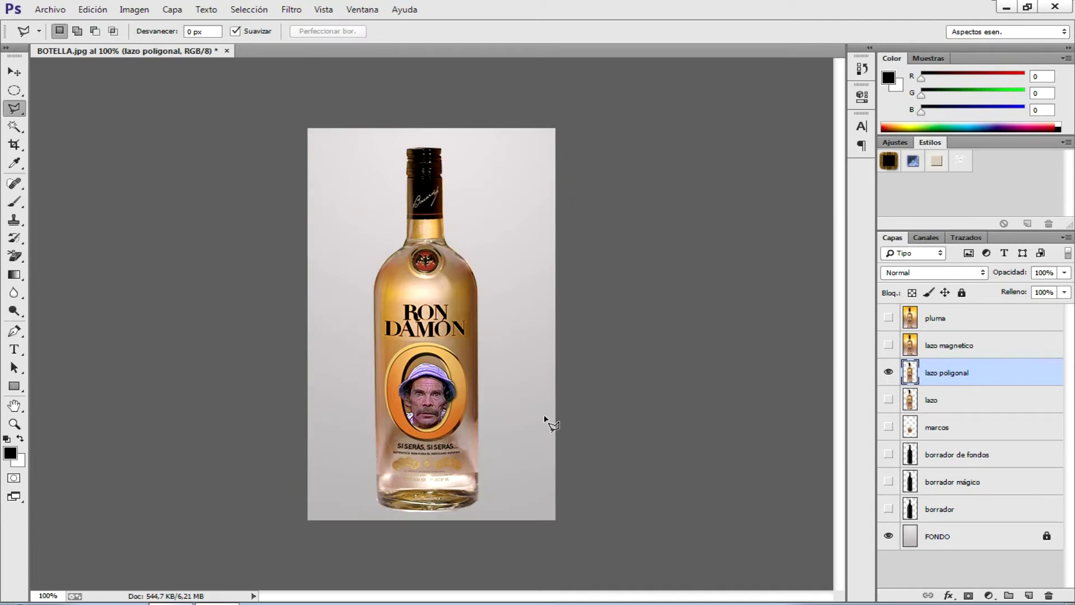
left_click(14, 71)
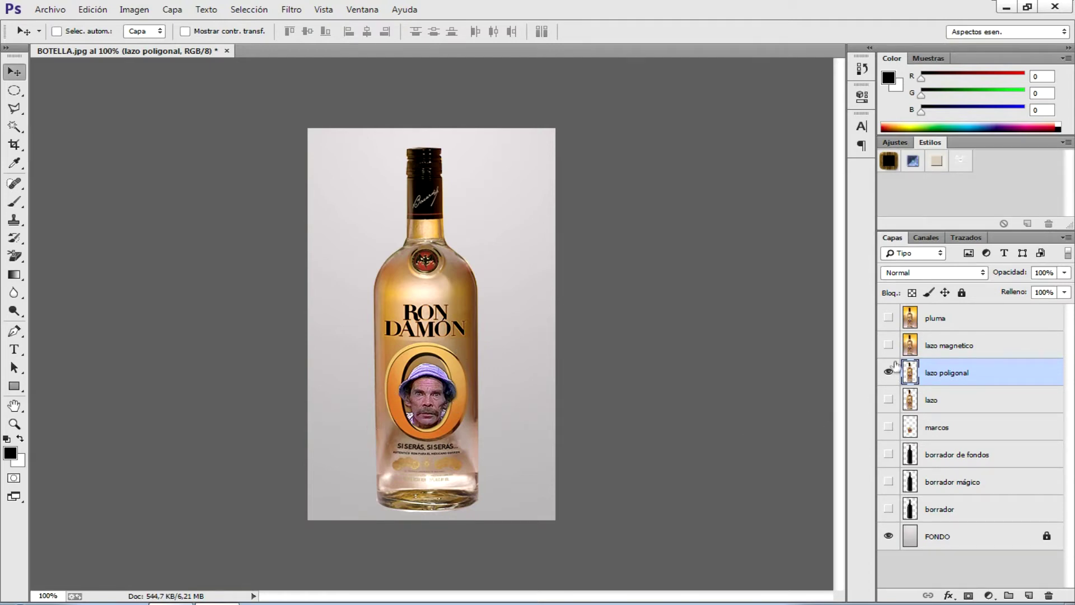
Show and activate the lazo magnetico layer with the Magic Eraser tool
left_click(889, 345)
left_click(932, 346)
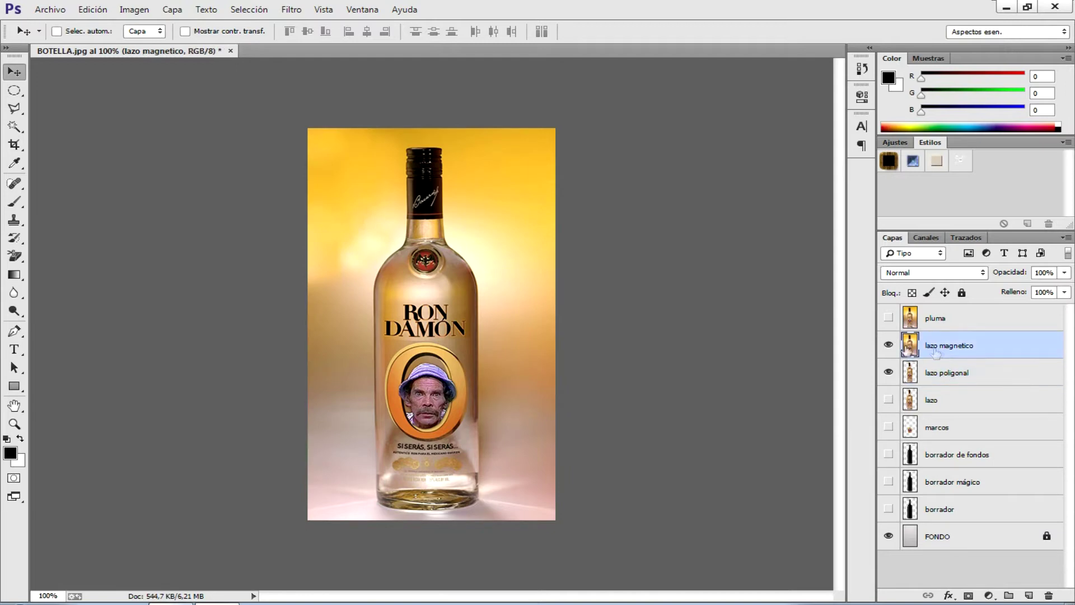
left_click(15, 255)
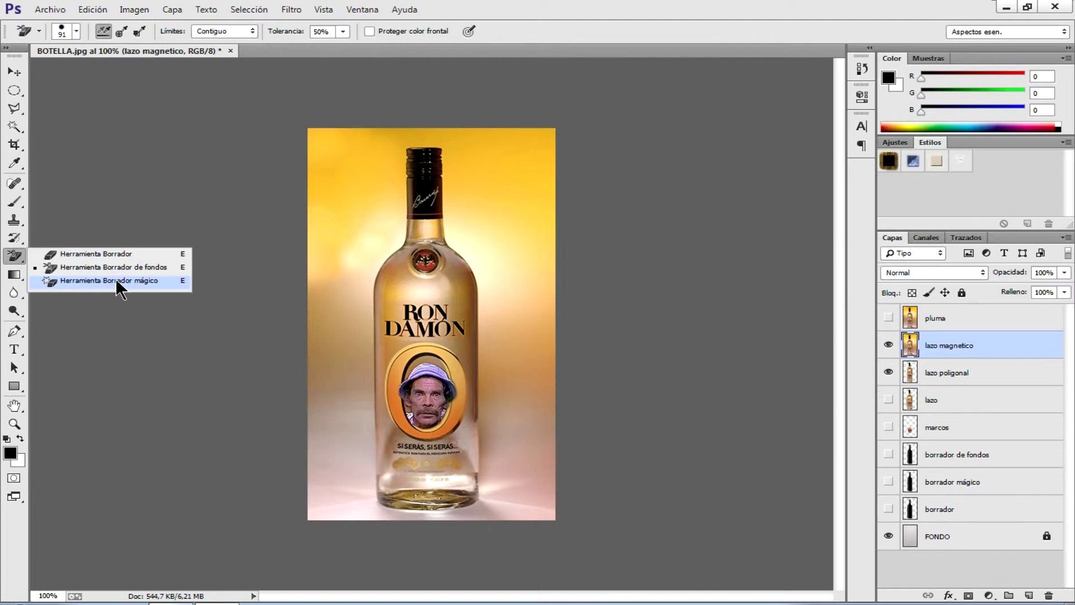
left_click(120, 281)
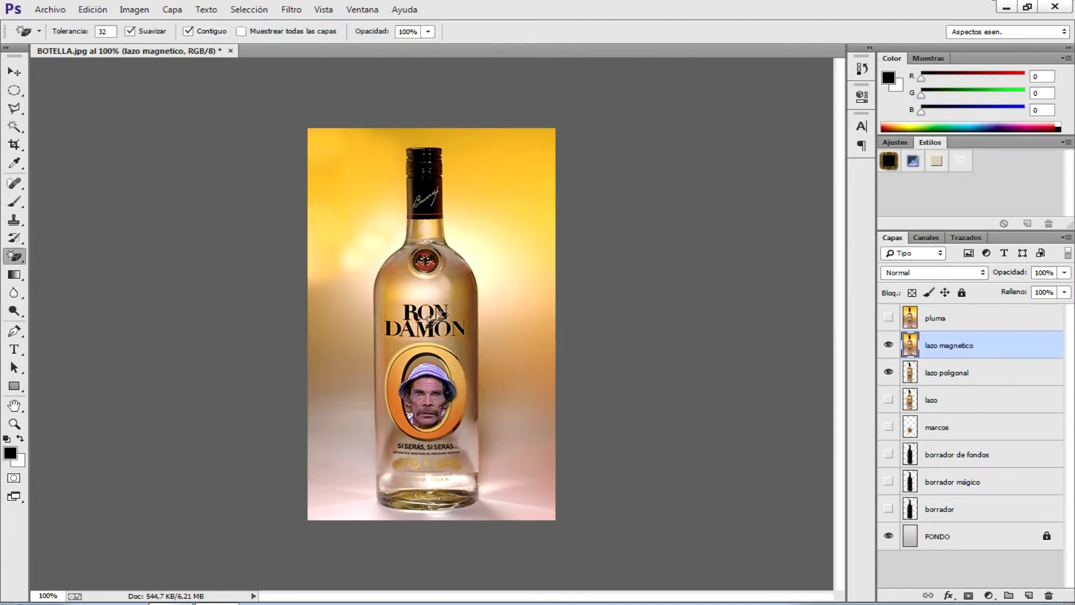
Trial-erase background patches, hide lazo poligonal, and undo the erasures
left_click(500, 274)
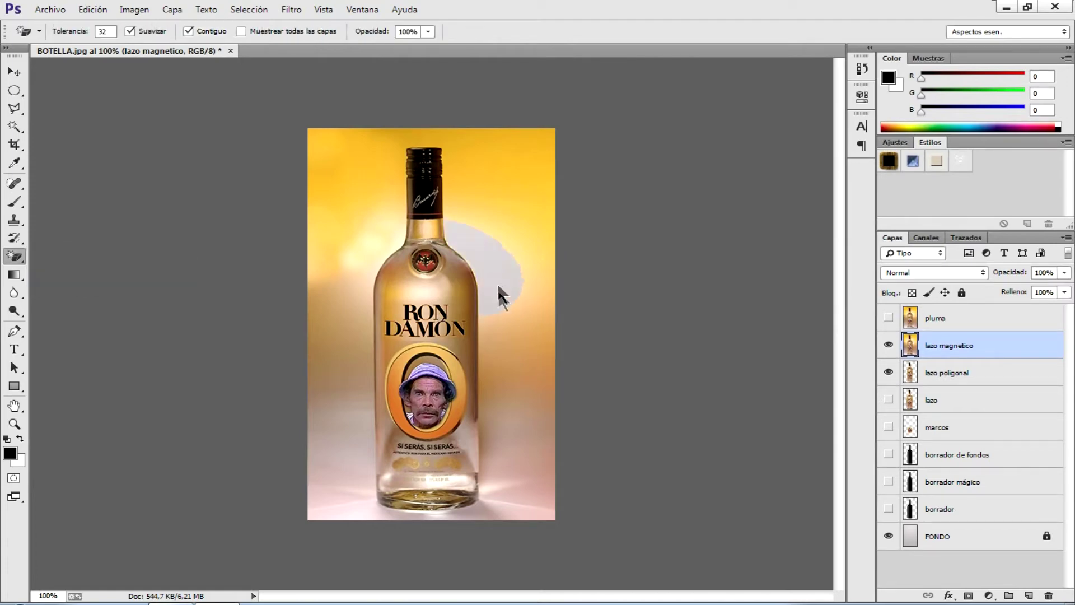
left_click(503, 358)
left_click(496, 420)
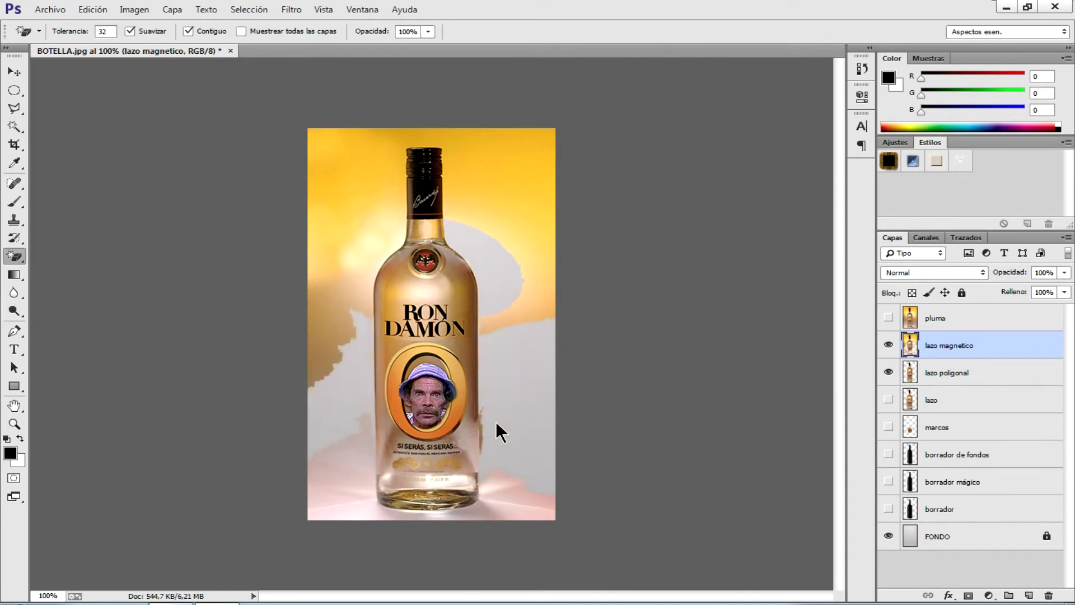
left_click(367, 454)
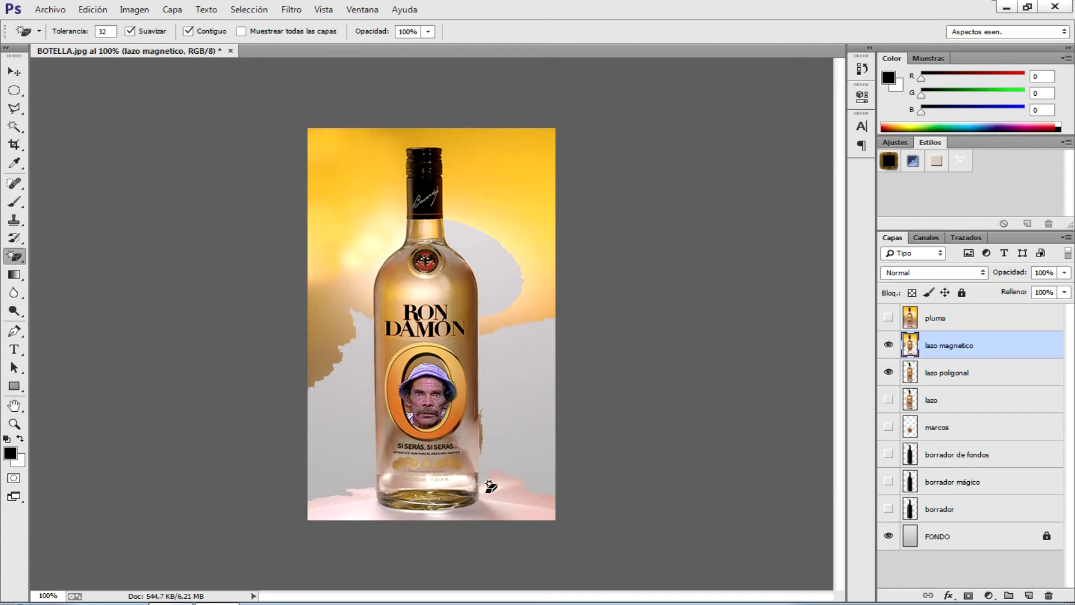
left_click(888, 373)
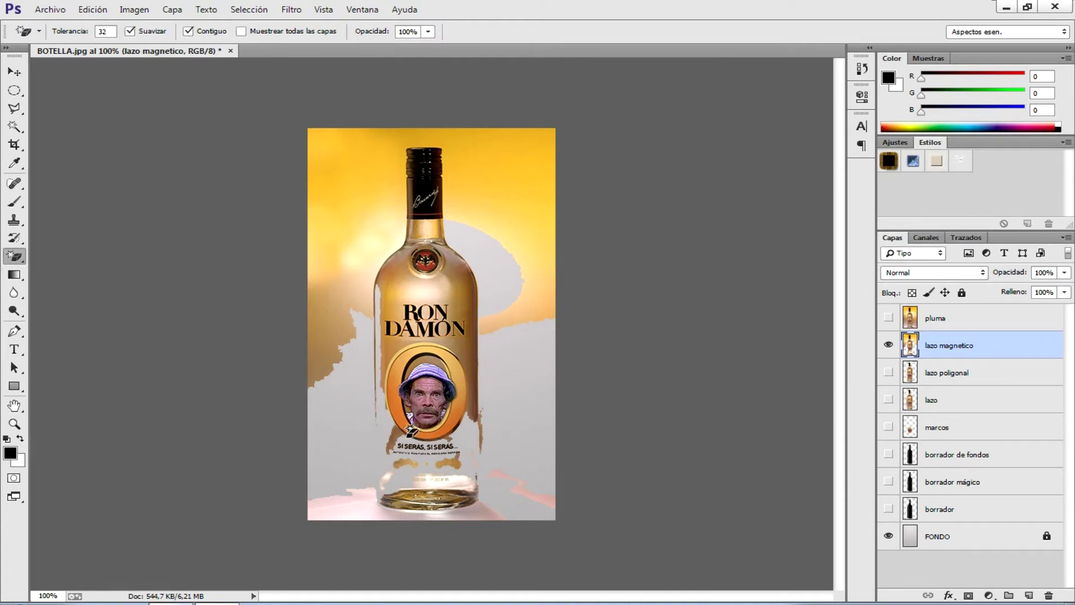
left_click(452, 466)
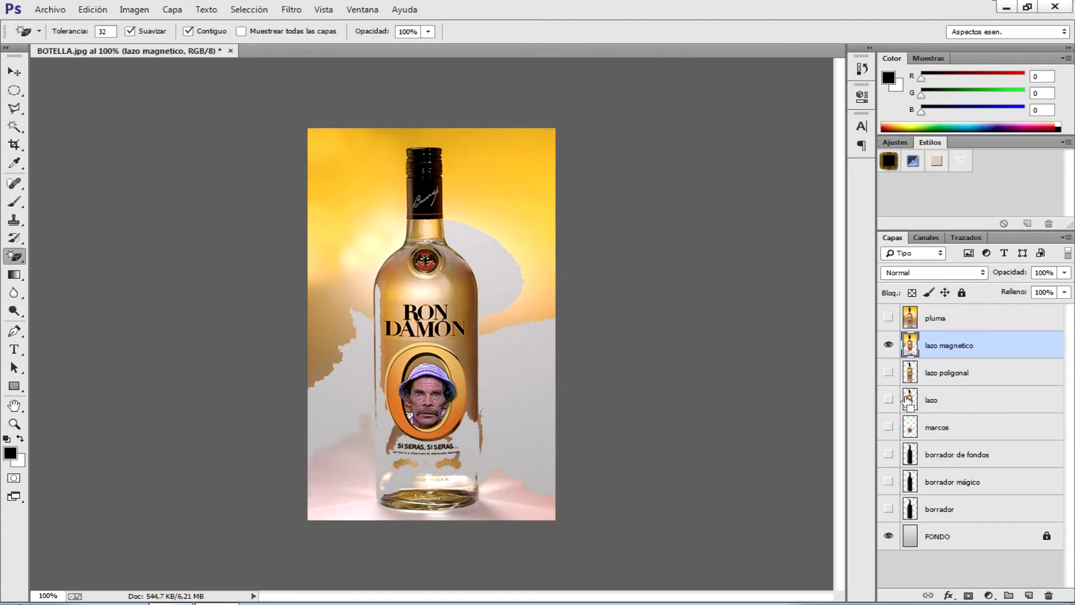
key("ctrl+alt+z")
key("ctrl+alt+z")
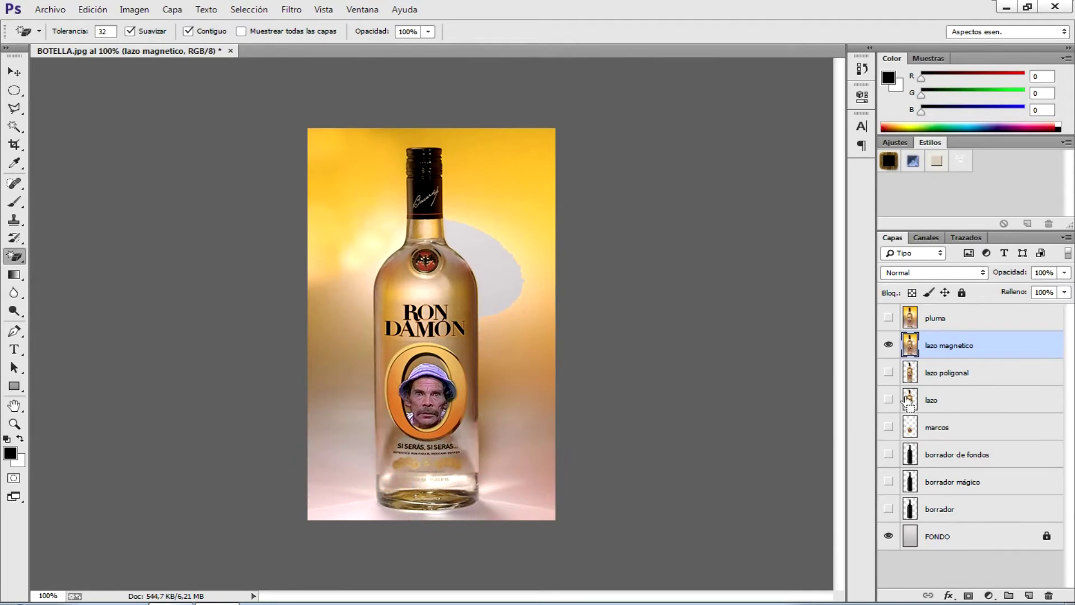
Activate the Magnetic Lasso on the lazo magnetico layer and magnify to 200%
left_click(917, 377)
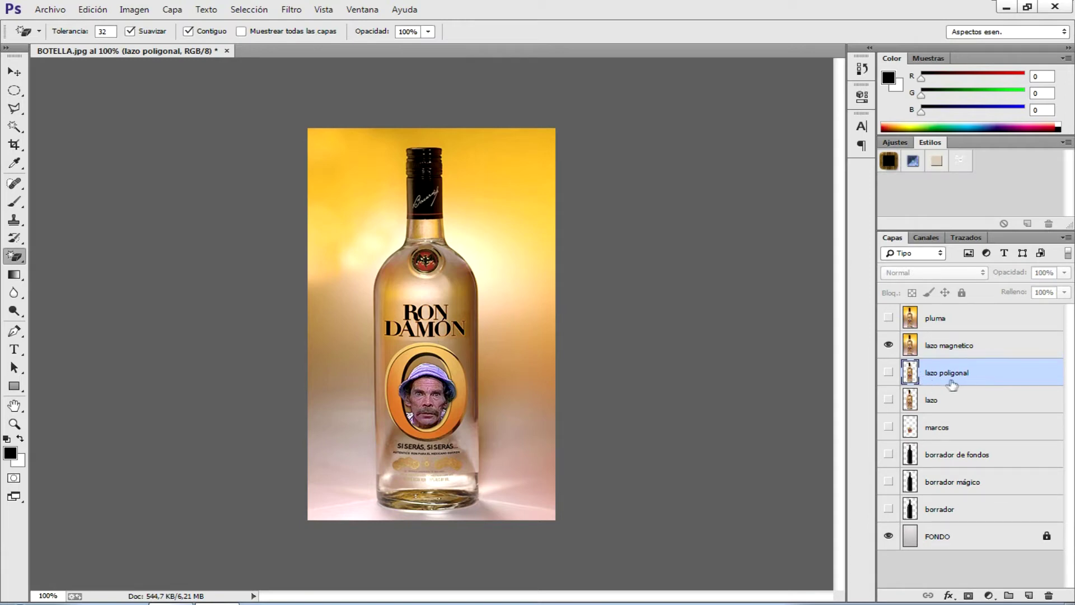
left_click(11, 75)
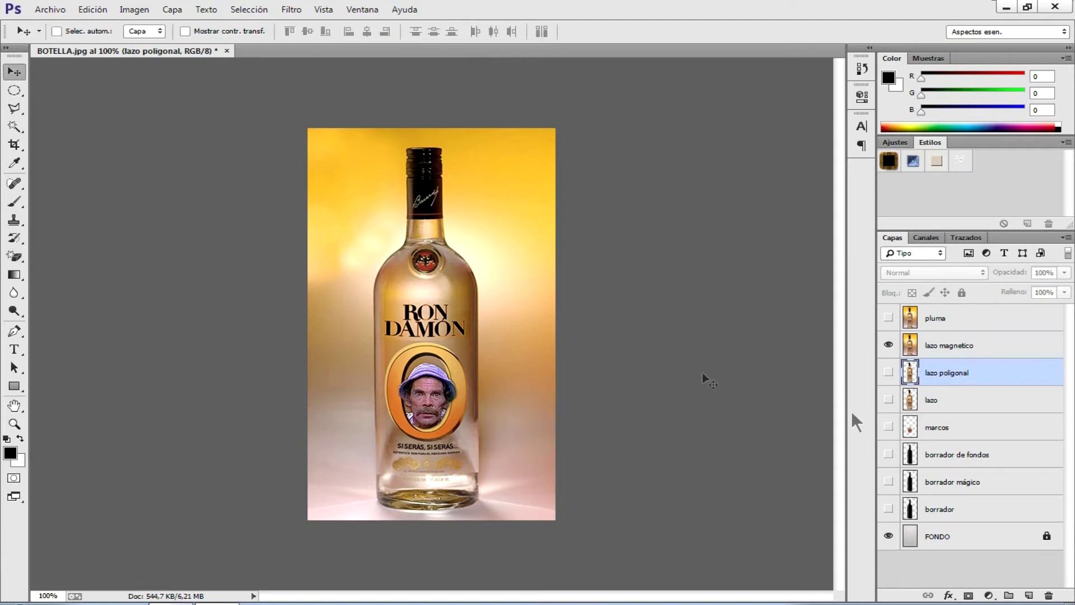
left_click(951, 349)
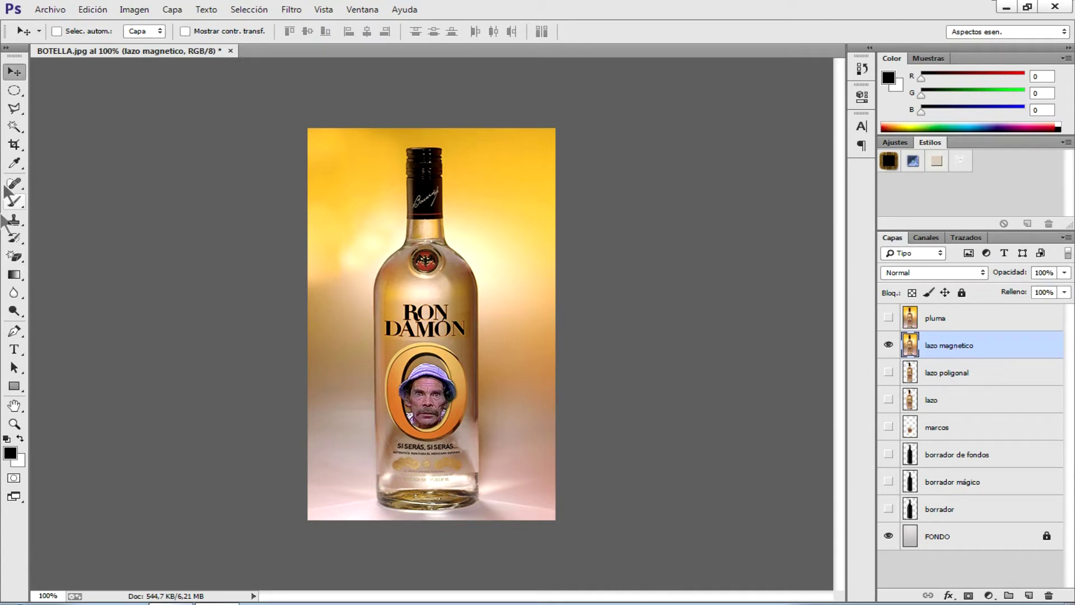
left_click(14, 108)
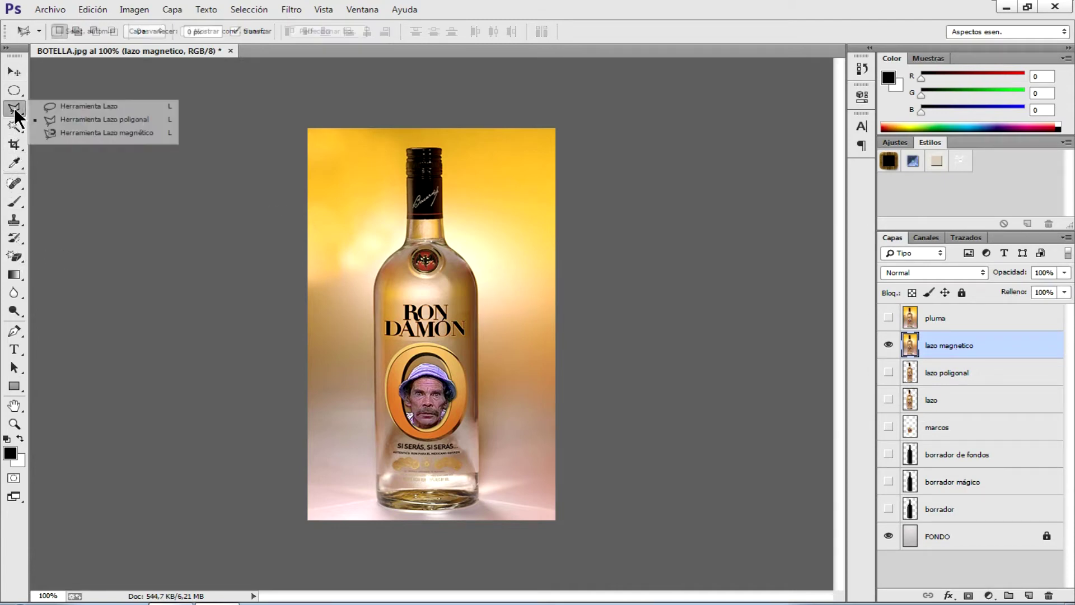
left_click(64, 132)
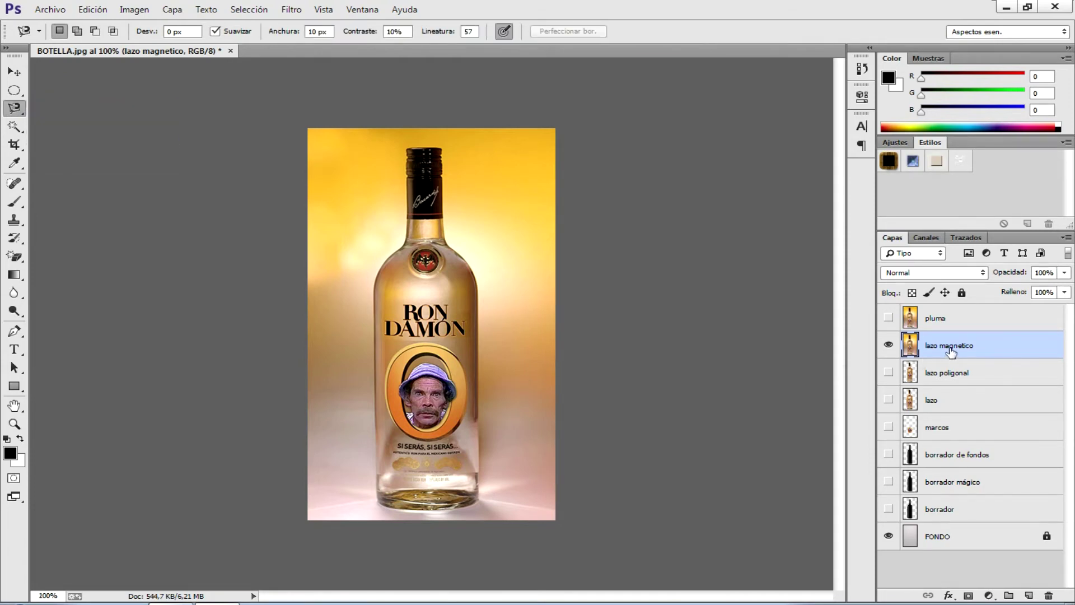
key("ctrl+plus")
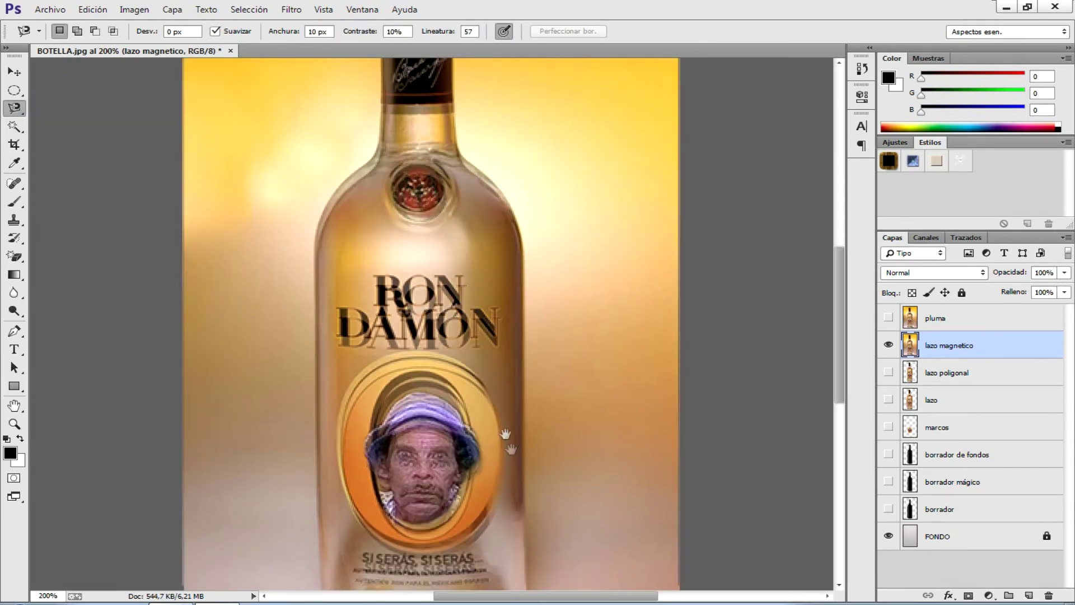
Trace the magnetic lasso from the bottle's bottom-right edge up around the neck and cap
left_click_drag(510, 451, 481, 309)
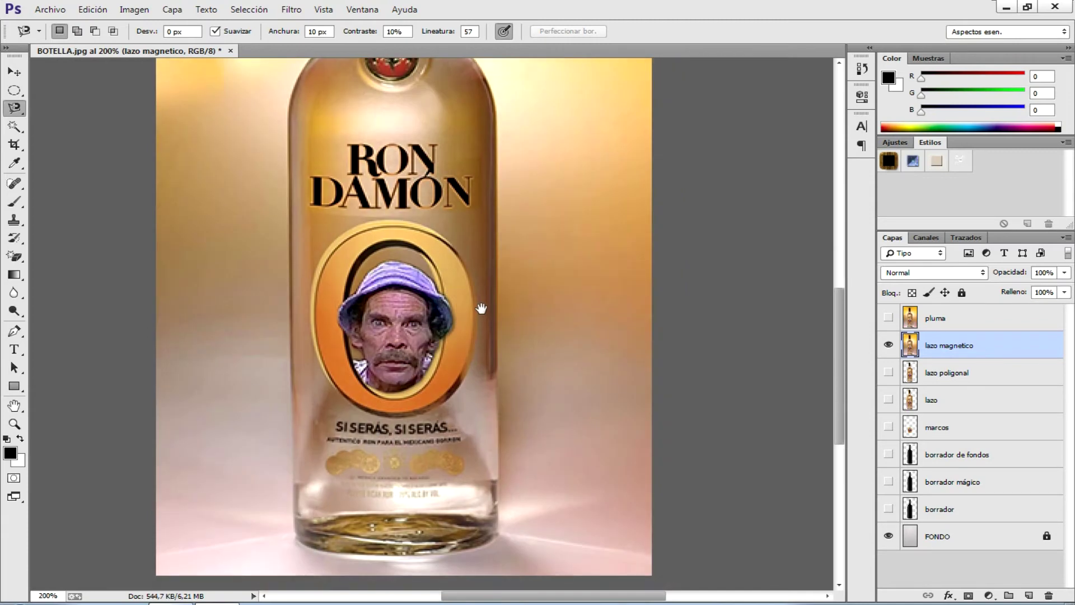
left_click(498, 533)
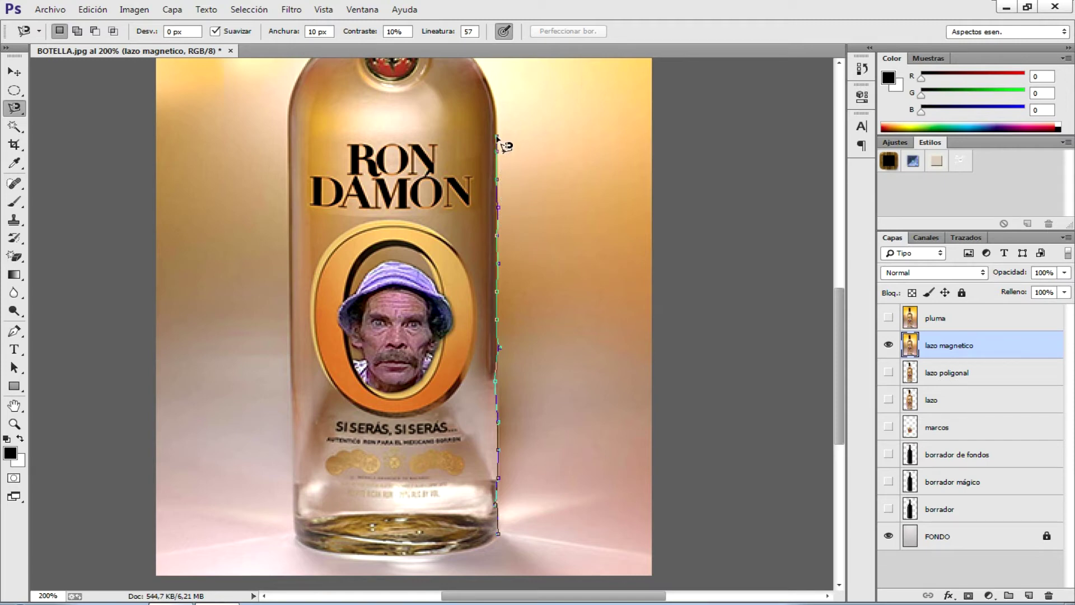
left_click_drag(497, 135, 510, 353)
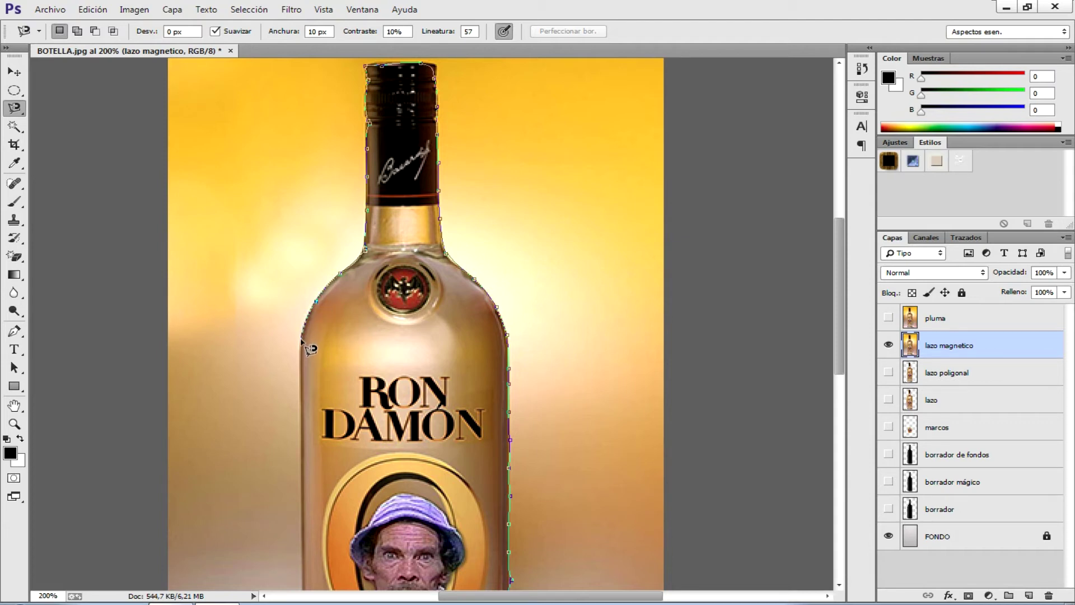
left_click_drag(284, 384, 369, 224)
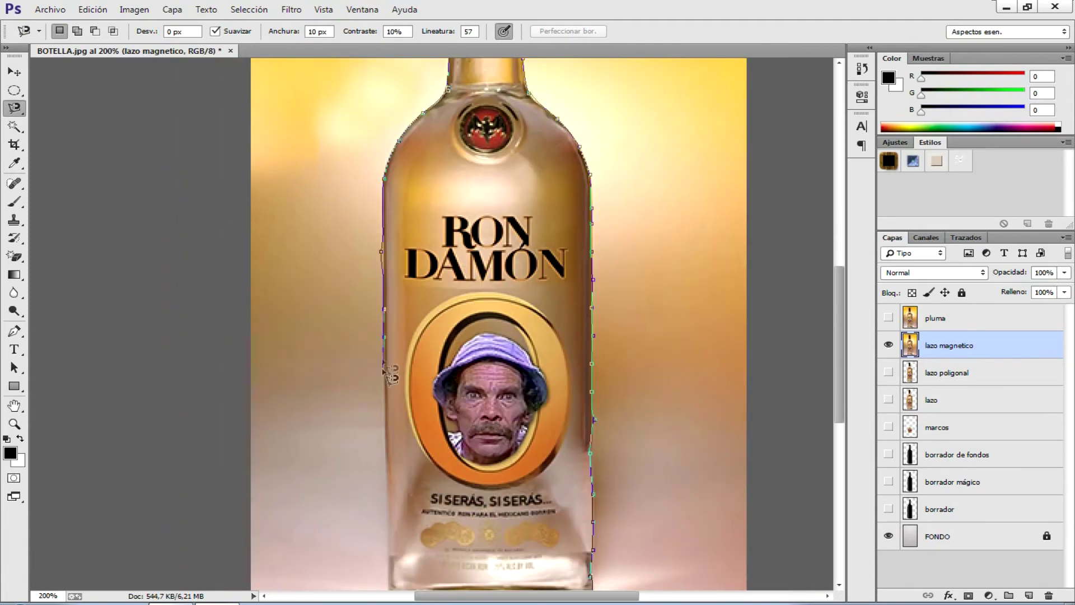
Pan down and trace the magnetic lasso along the left edge and base, closing it
key("space")
left_click_drag(384, 466, 389, 308)
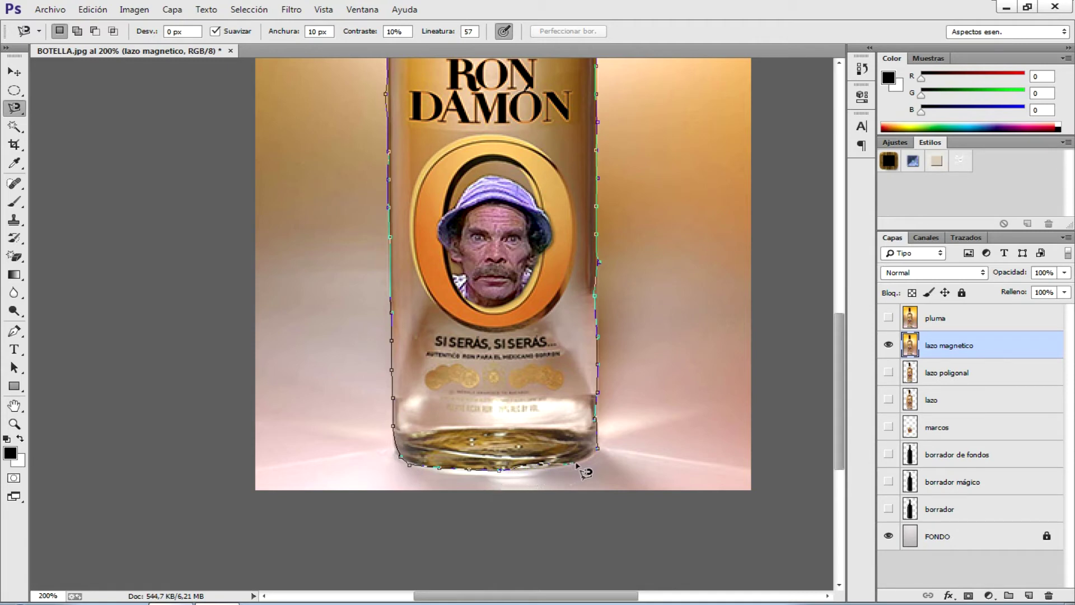
double_click(608, 459)
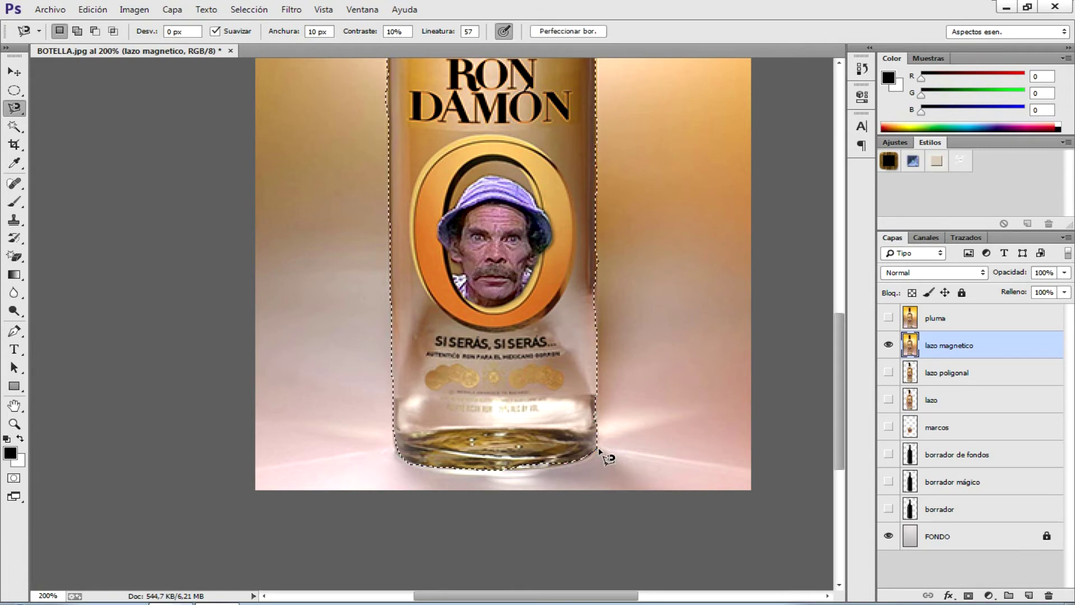
Zoom out, invert and delete the lazo magnetico background, deselect, then show the pluma layer
scroll(608, 459, "up", 1)
scroll(608, 460, "up", 2)
scroll(608, 460, "up", 1)
scroll(609, 459, "up", 2)
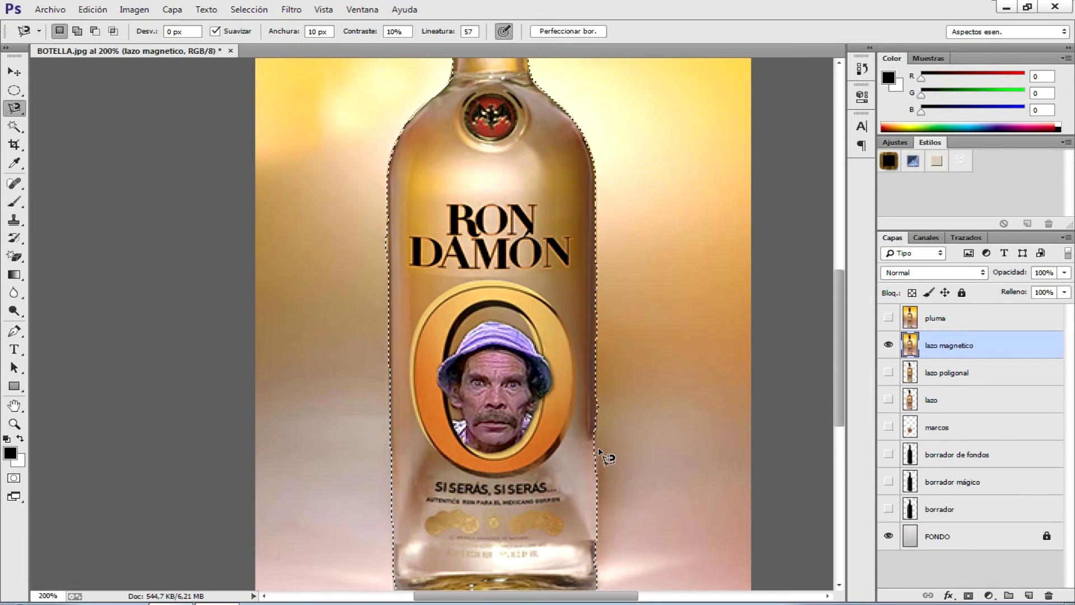
key("ctrl+minus")
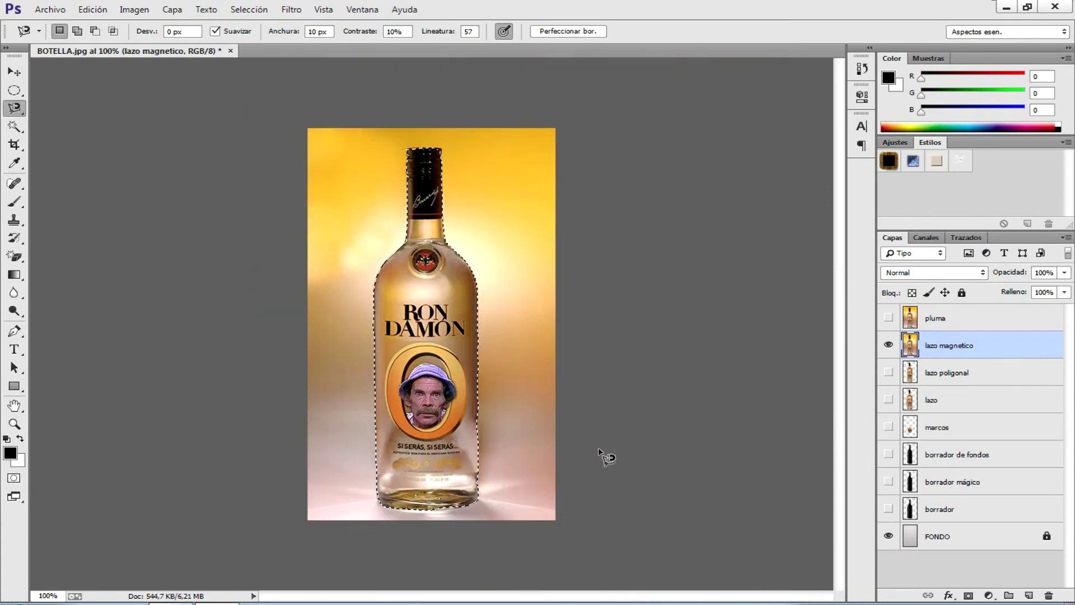
key("ctrl+shift+i")
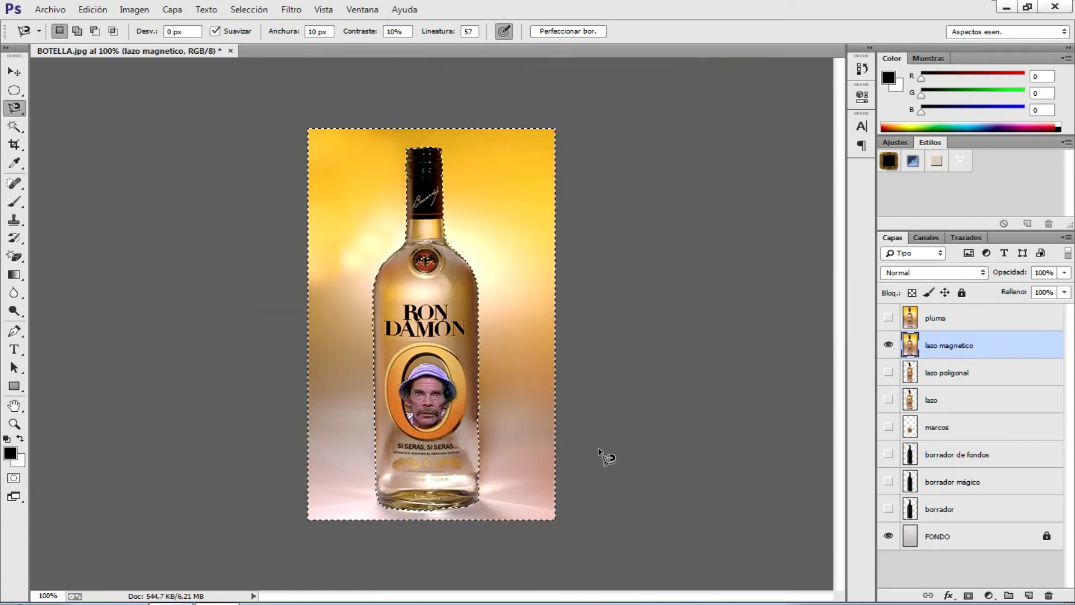
key("Delete")
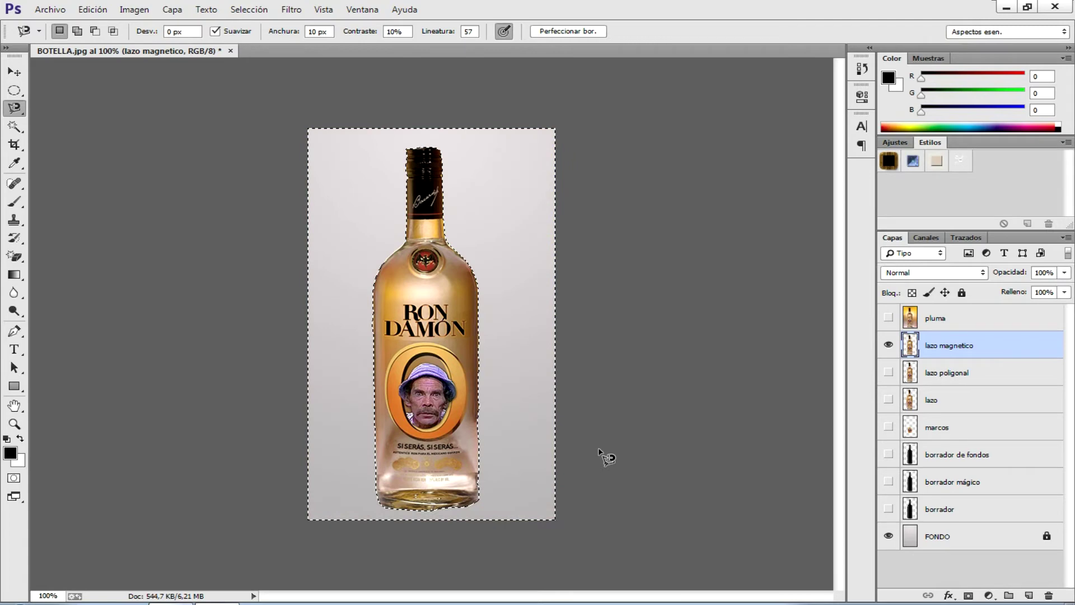
key("ctrl+d")
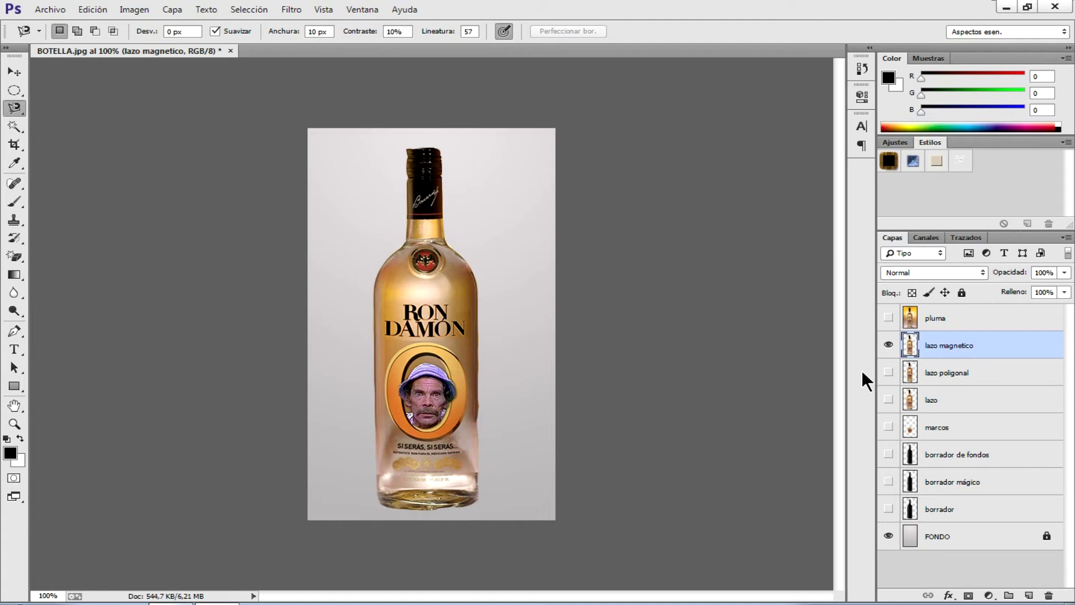
left_click(888, 318)
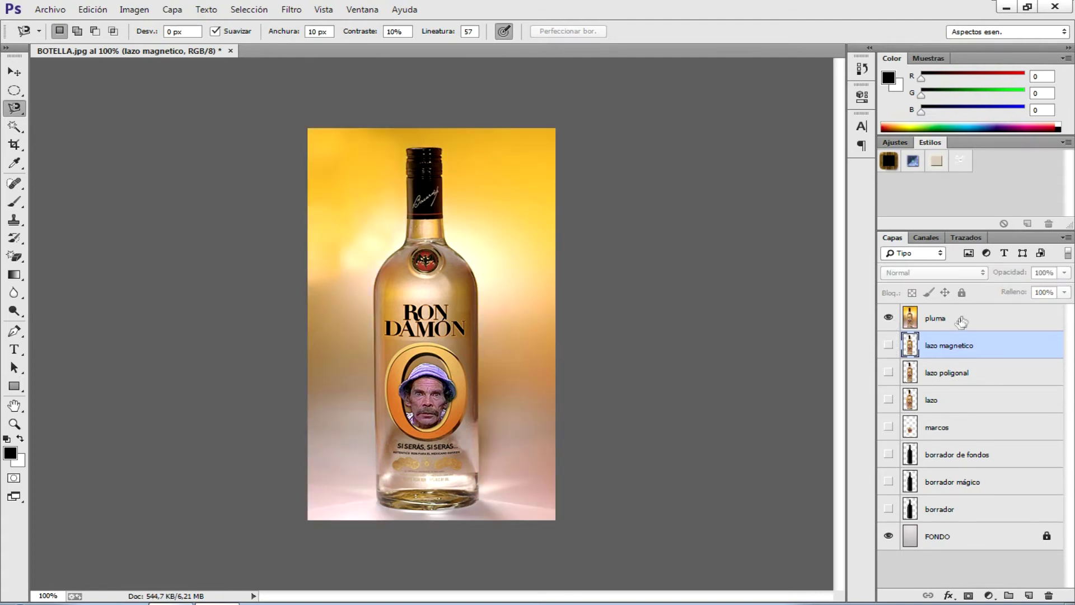
Make pluma the active layer, choose the standard Pen tool, and zoom to 200%
left_click(961, 320)
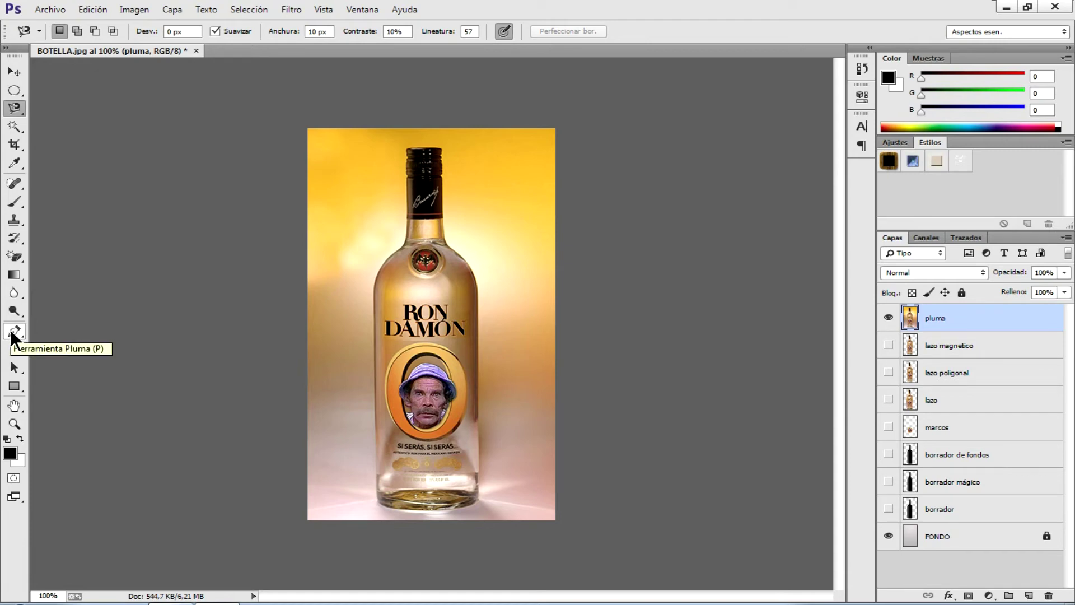
left_click(12, 336)
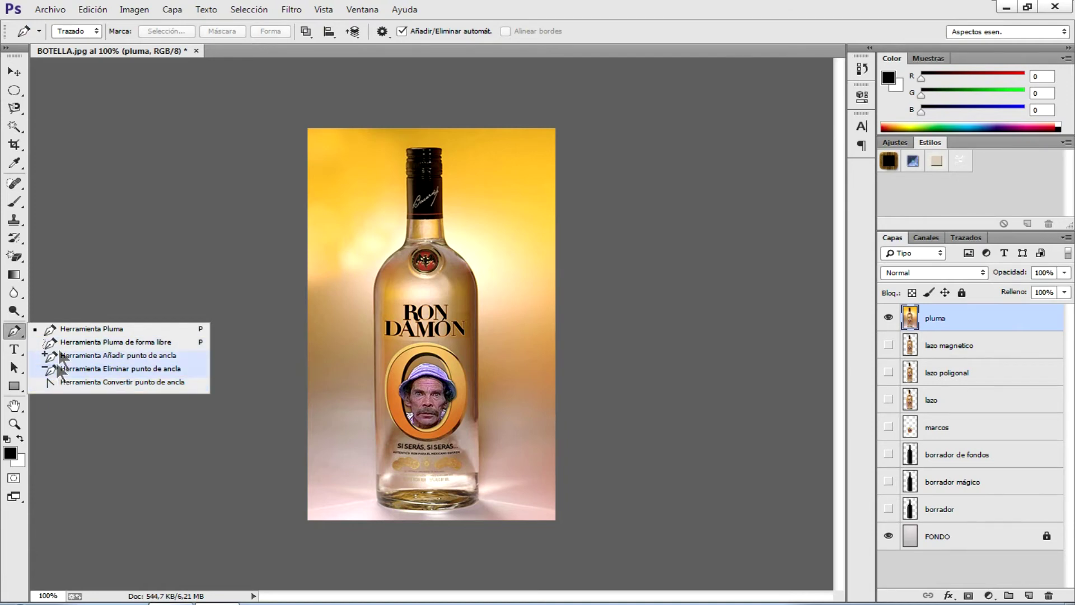
left_click(19, 334)
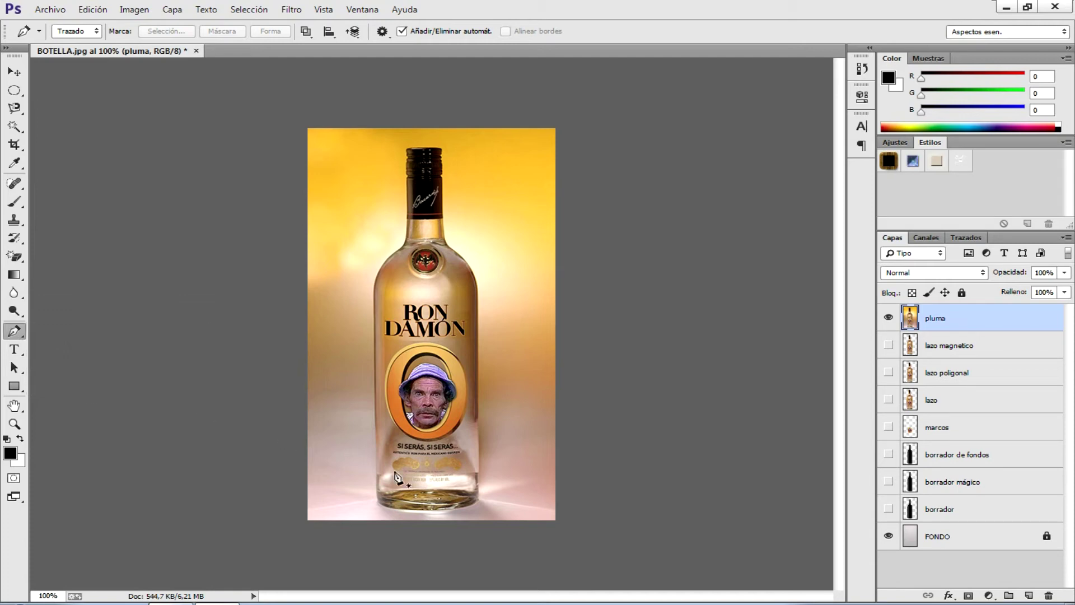
key("ctrl+plus")
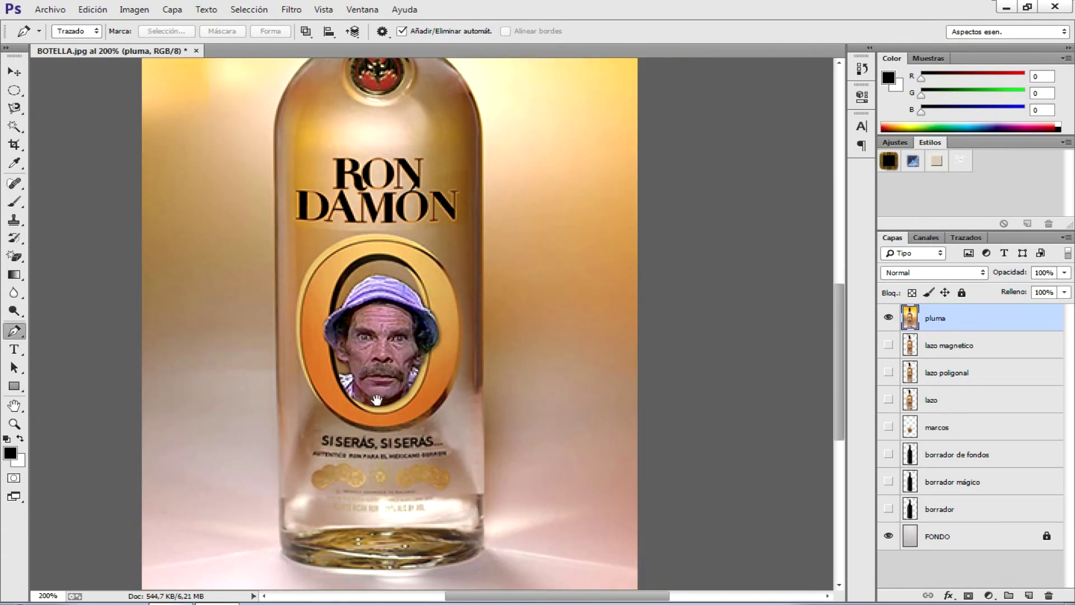
Place pen anchors from the bottle's bottom-right edge up its right side to the shoulder
left_click_drag(417, 528, 374, 402)
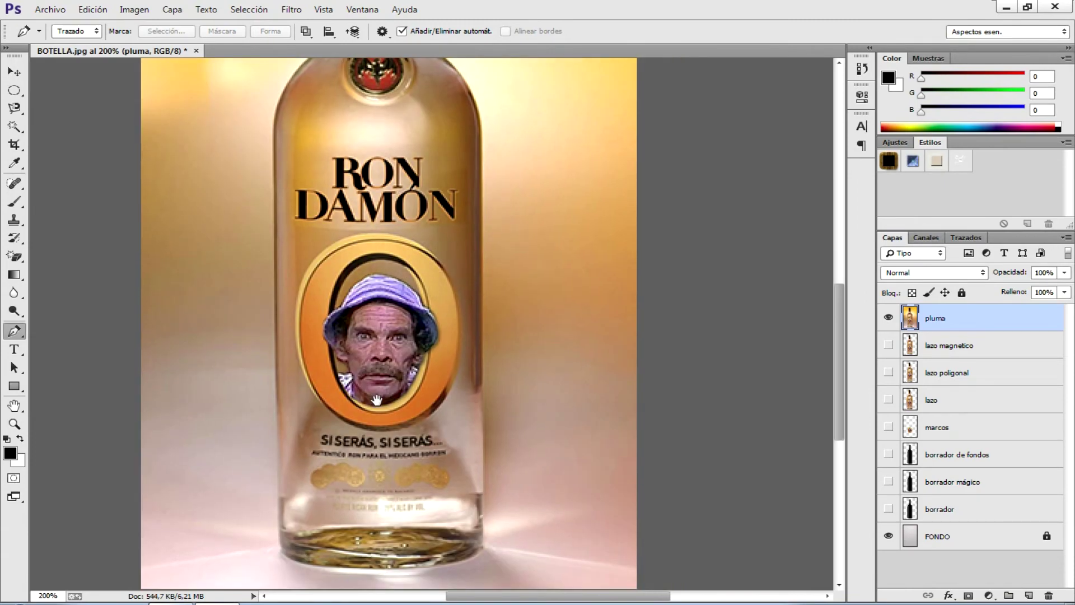
left_click(481, 547)
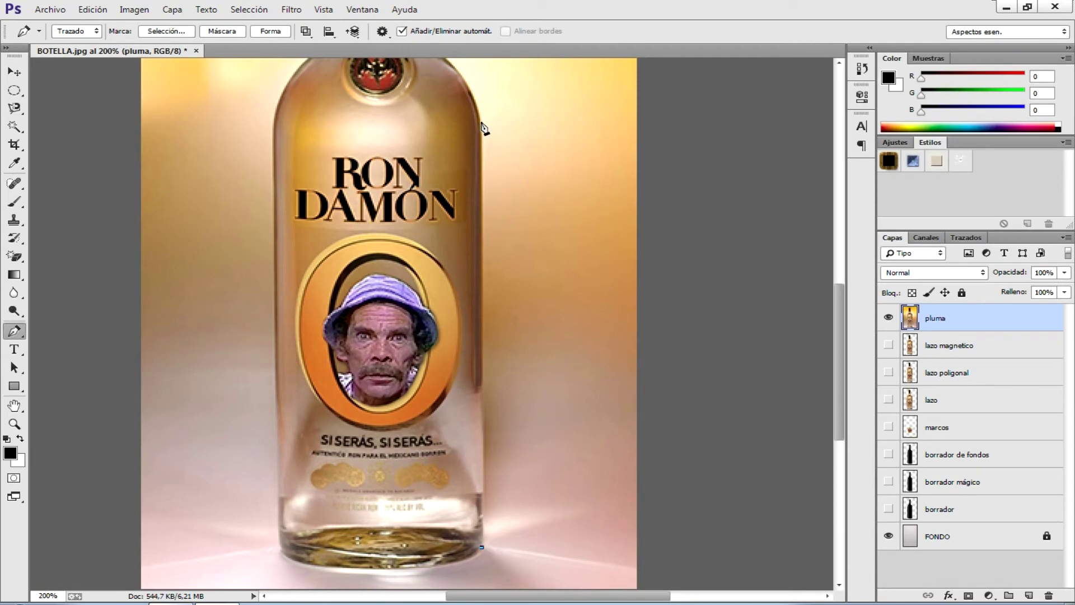
left_click(481, 130)
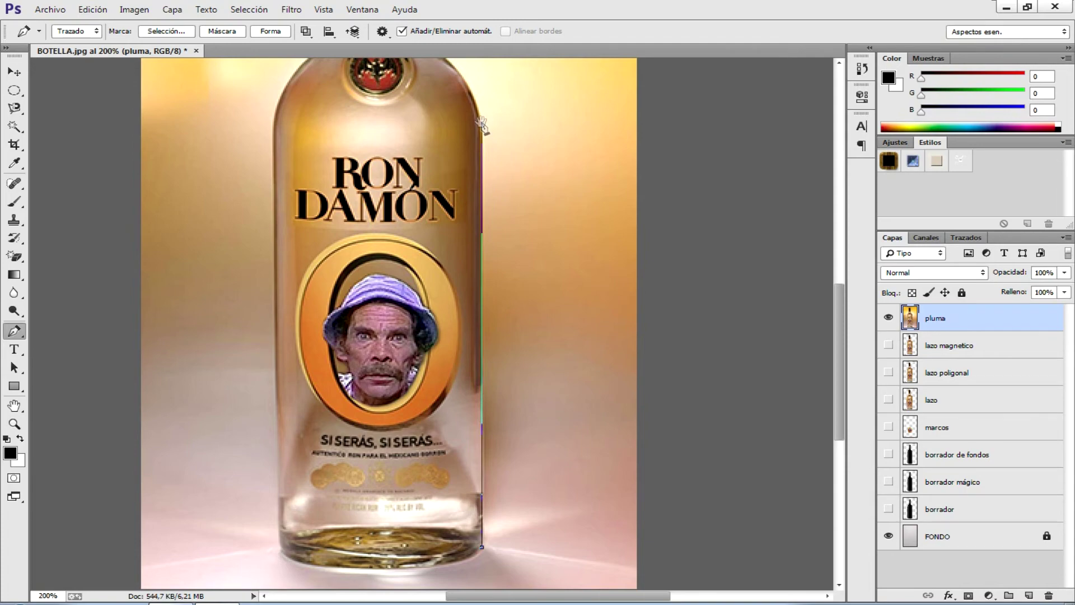
left_click_drag(484, 129, 483, 335)
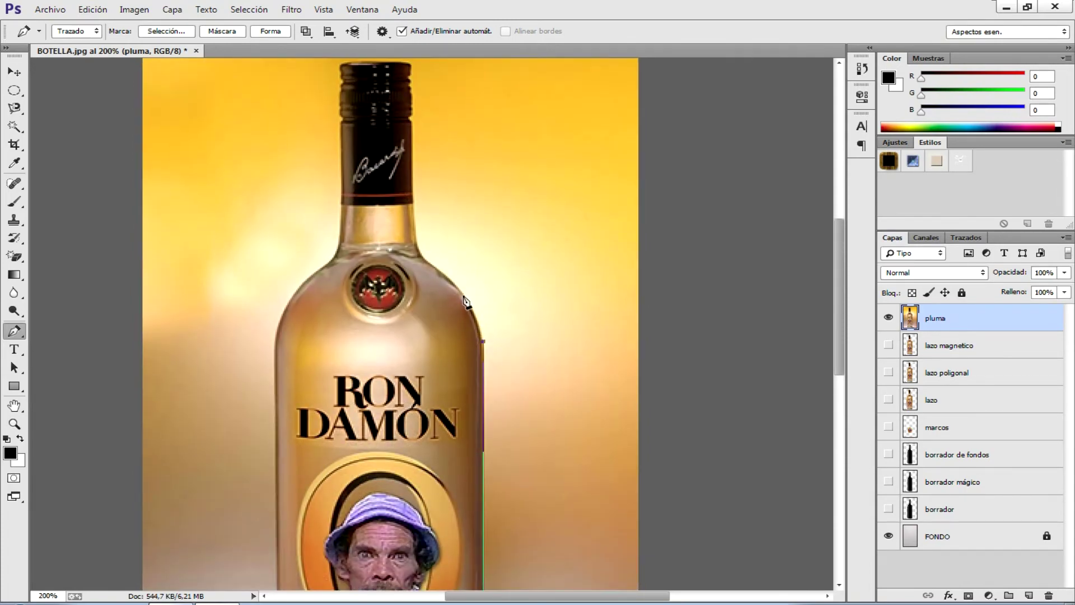
left_click(464, 297)
left_click(417, 251)
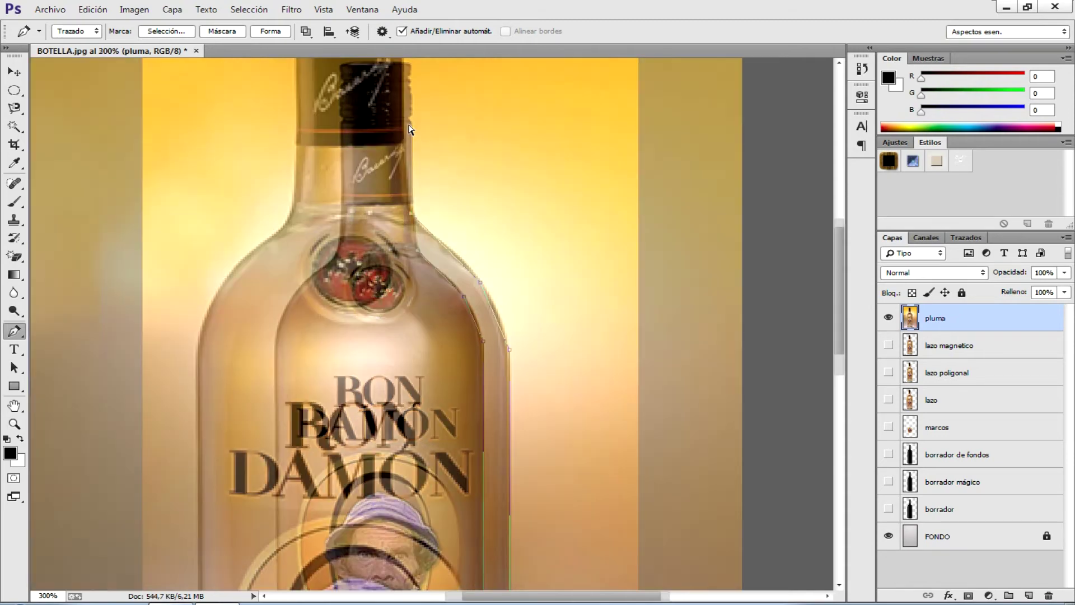
Zoom in and place pen anchors up the neck's right edge and around the bottle cap
key("ctrl+plus")
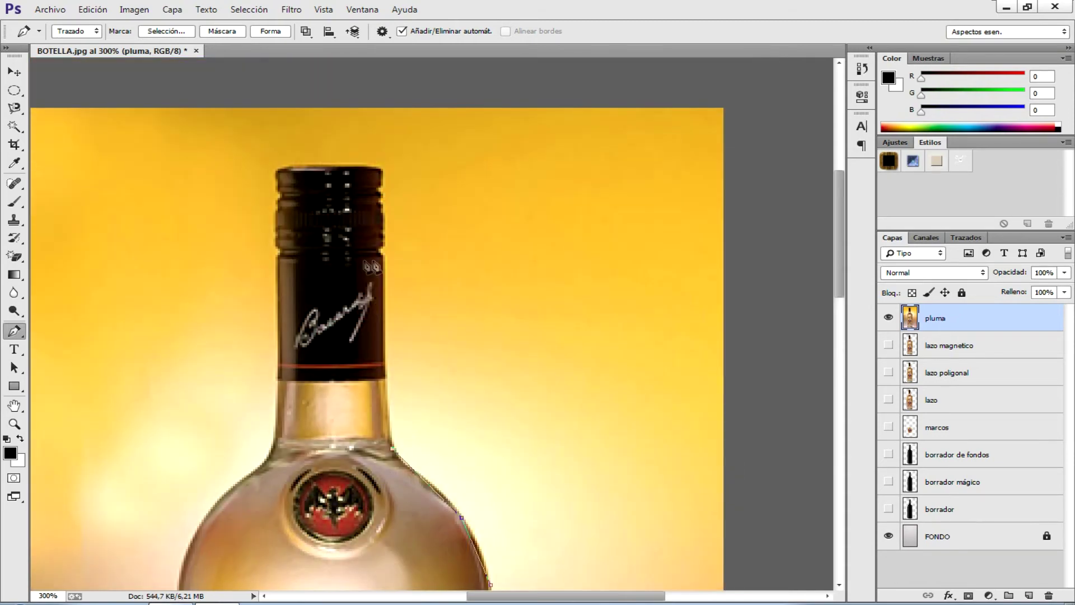
left_click(383, 259)
left_click(380, 170)
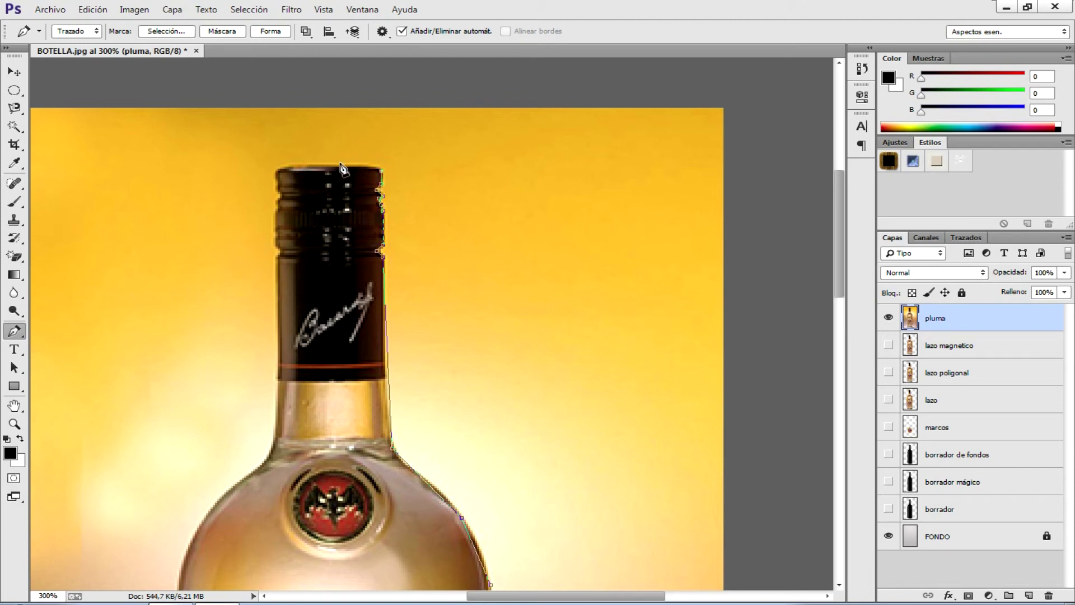
left_click(340, 166)
left_click(276, 168)
left_click(276, 191)
left_click(277, 196)
left_click(275, 207)
left_click(279, 242)
left_click(274, 246)
left_click(278, 256)
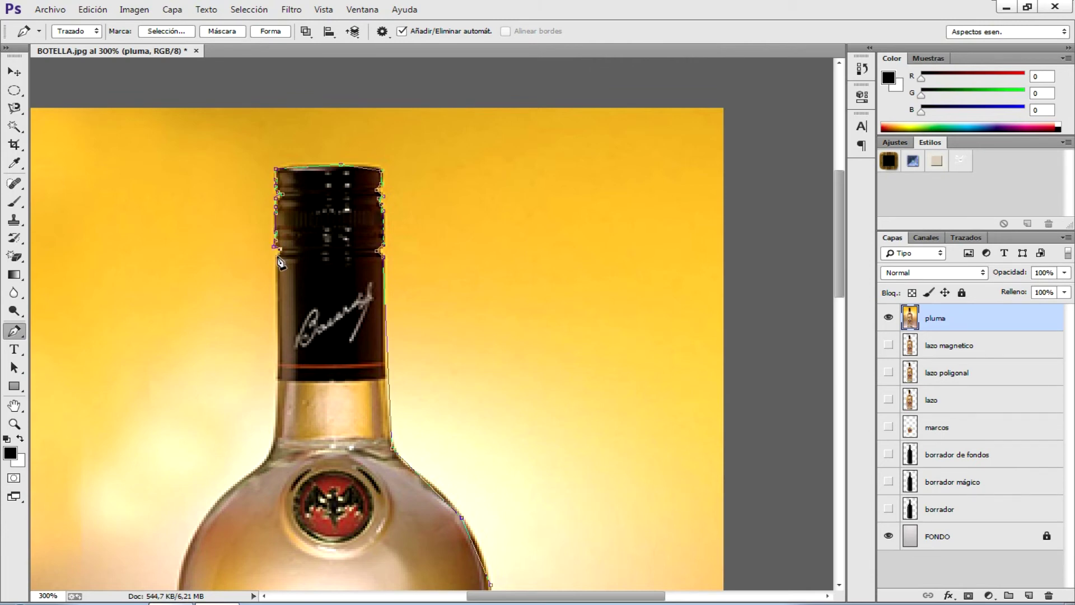
Continue anchors down the bottle's left side and across the base, closing the path at the start
left_click(278, 447)
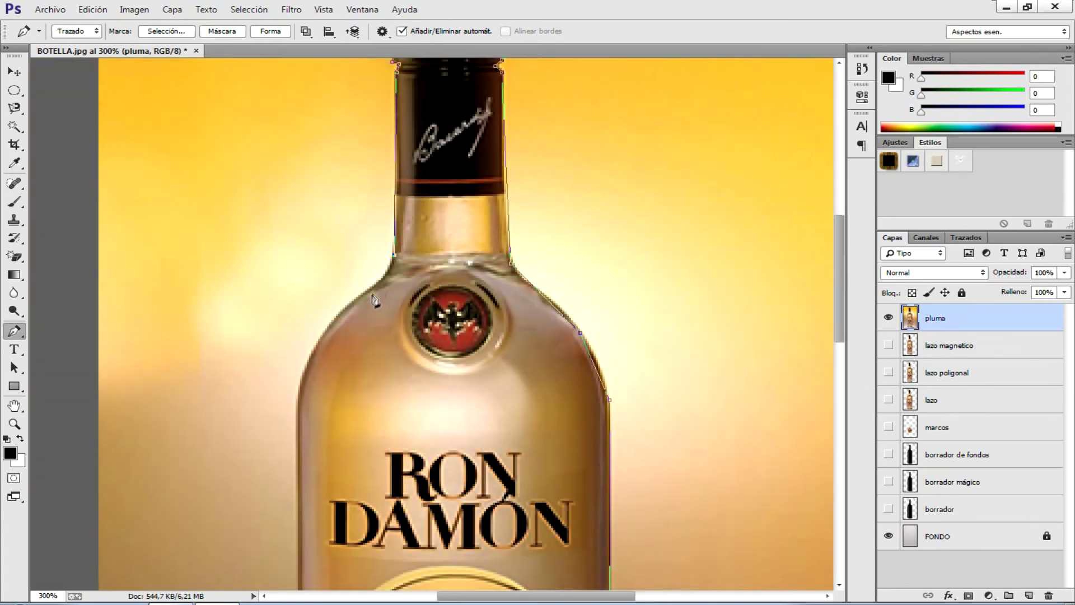
left_click(367, 290)
left_click(329, 330)
left_click(298, 394)
left_click_drag(355, 466, 355, 439)
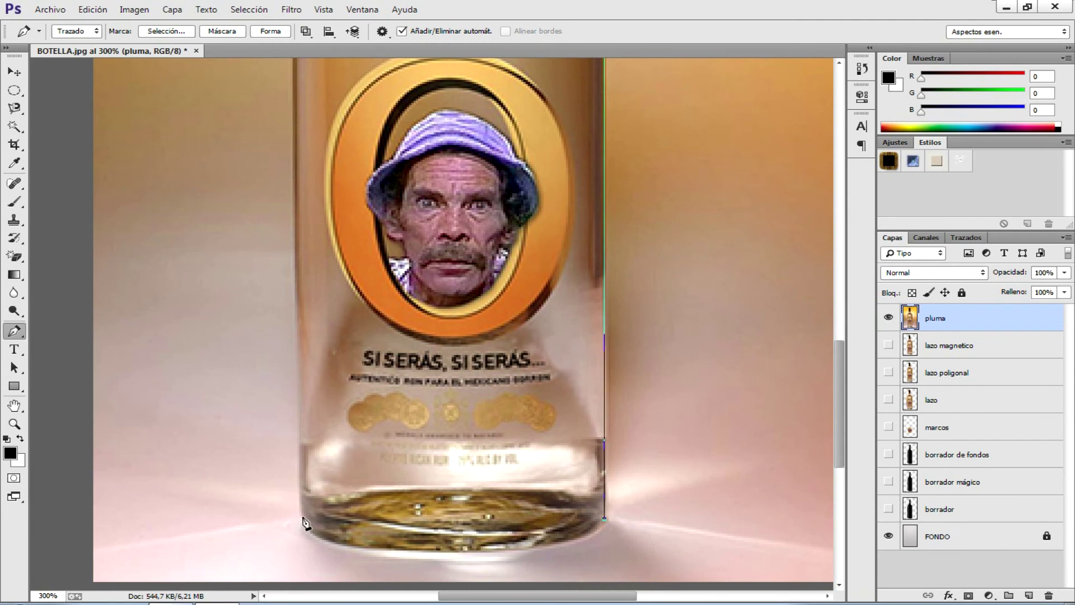
left_click(301, 515)
left_click(319, 536)
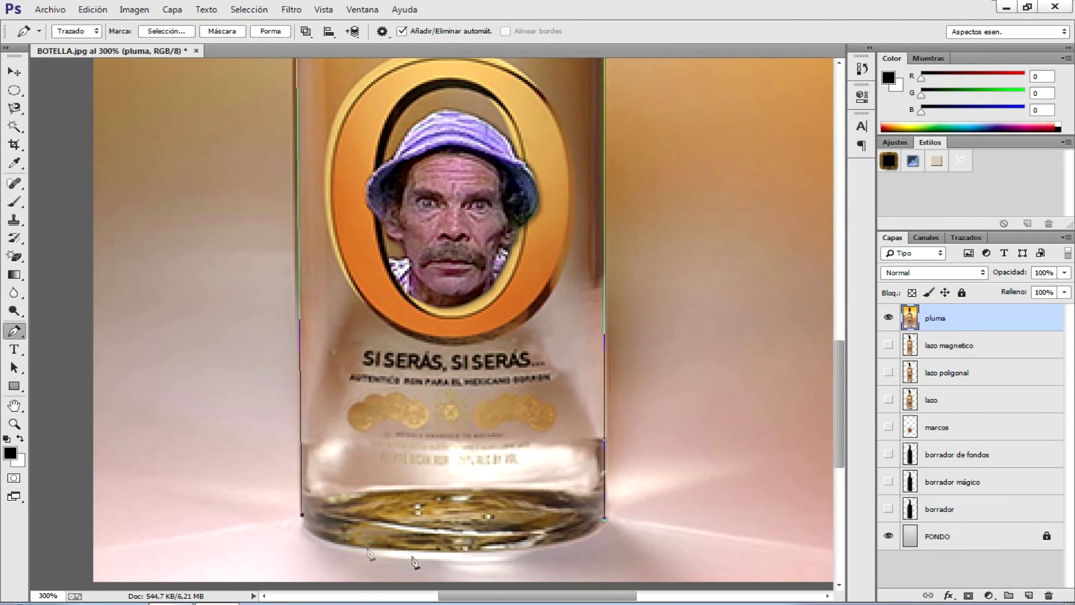
left_click(455, 558)
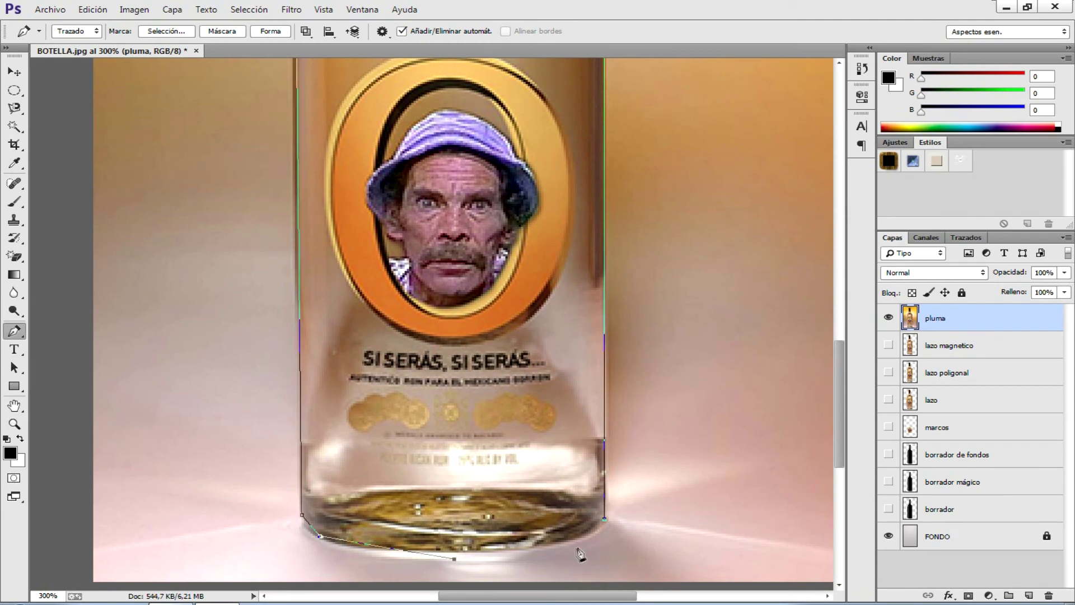
left_click(580, 542)
left_click(604, 519)
scroll(485, 329, "up", 2)
scroll(485, 329, "up", 2)
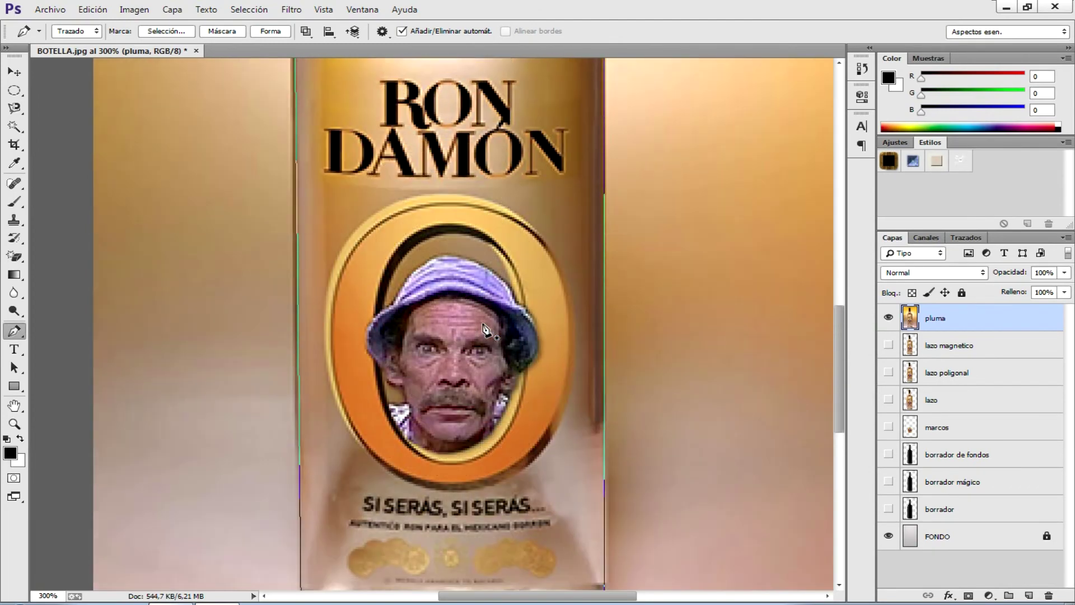
scroll(485, 329, "up", 1)
scroll(485, 330, "up", 1)
scroll(485, 330, "up", 2)
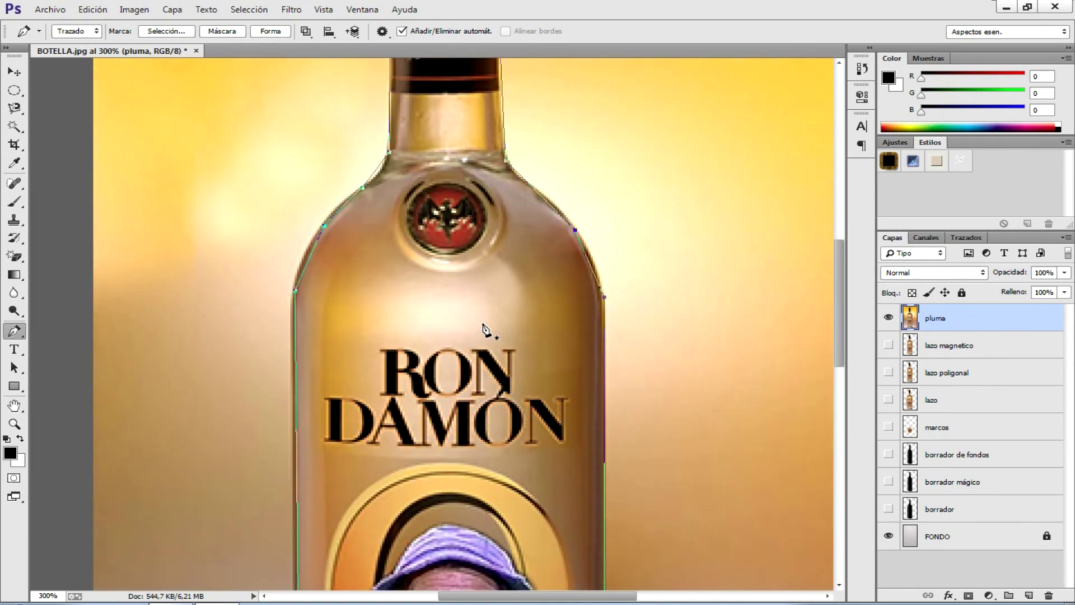
scroll(485, 330, "up", 1)
scroll(485, 330, "up", 1)
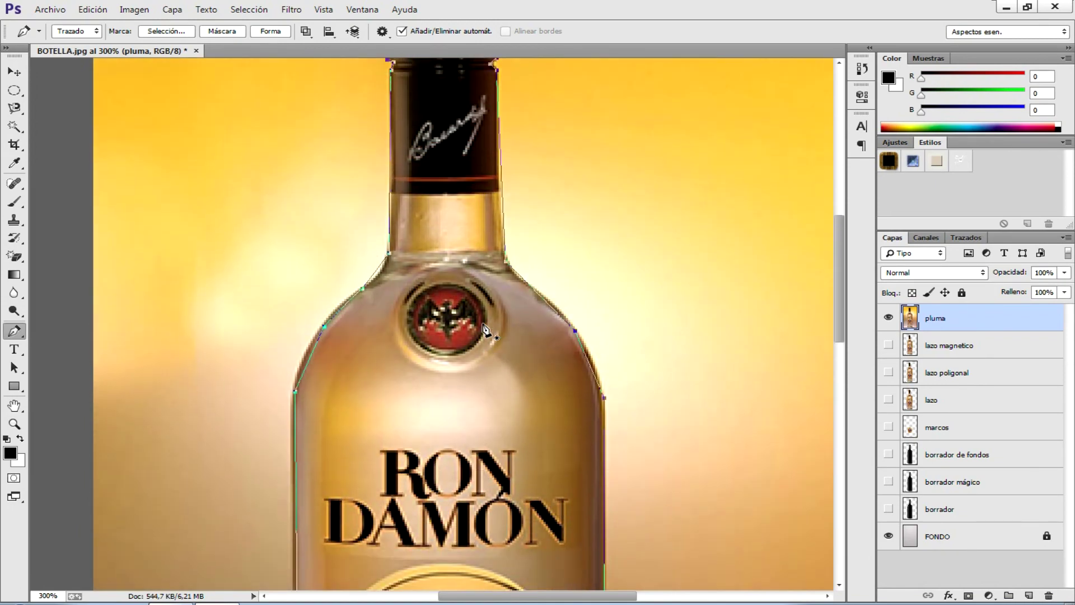
scroll(485, 329, "up", 1)
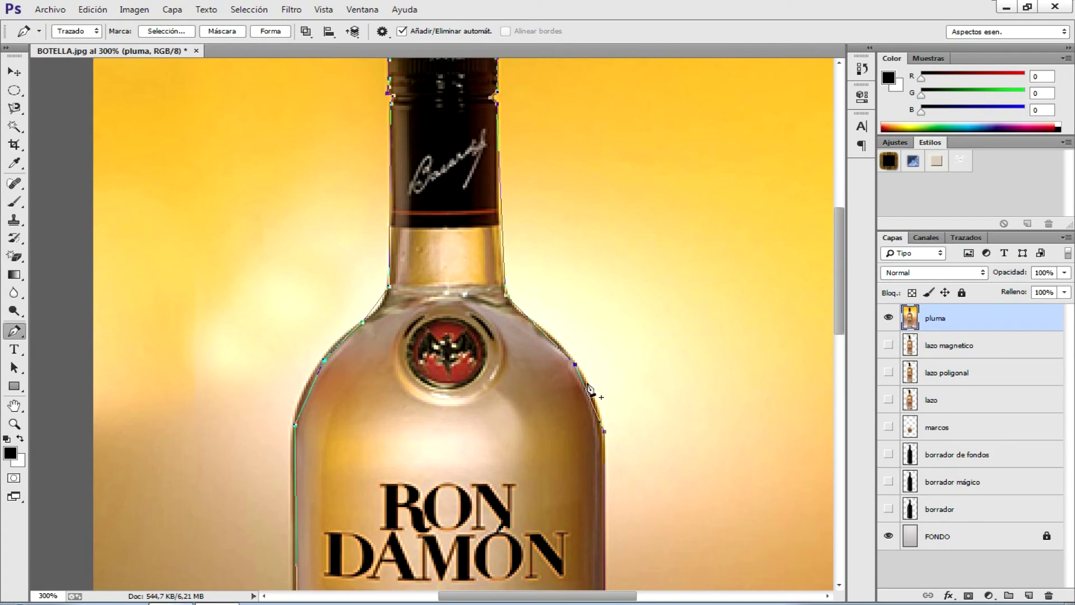
scroll(498, 300, "up", 1)
scroll(499, 300, "down", 2)
scroll(499, 300, "down", 1)
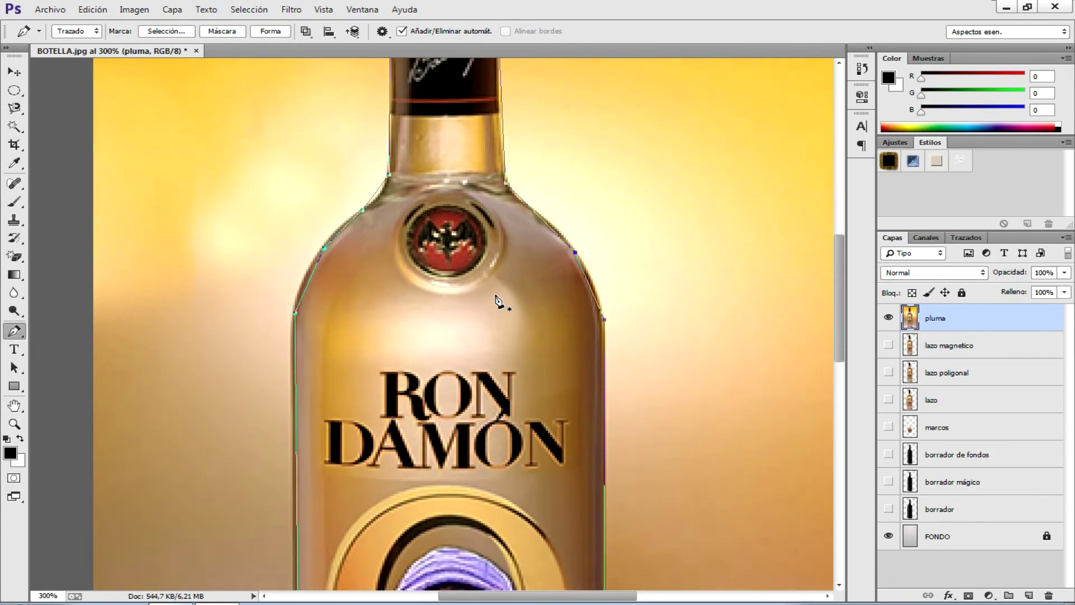
scroll(498, 300, "down", 2)
scroll(499, 299, "down", 1)
scroll(497, 300, "down", 1)
scroll(497, 300, "down", 1)
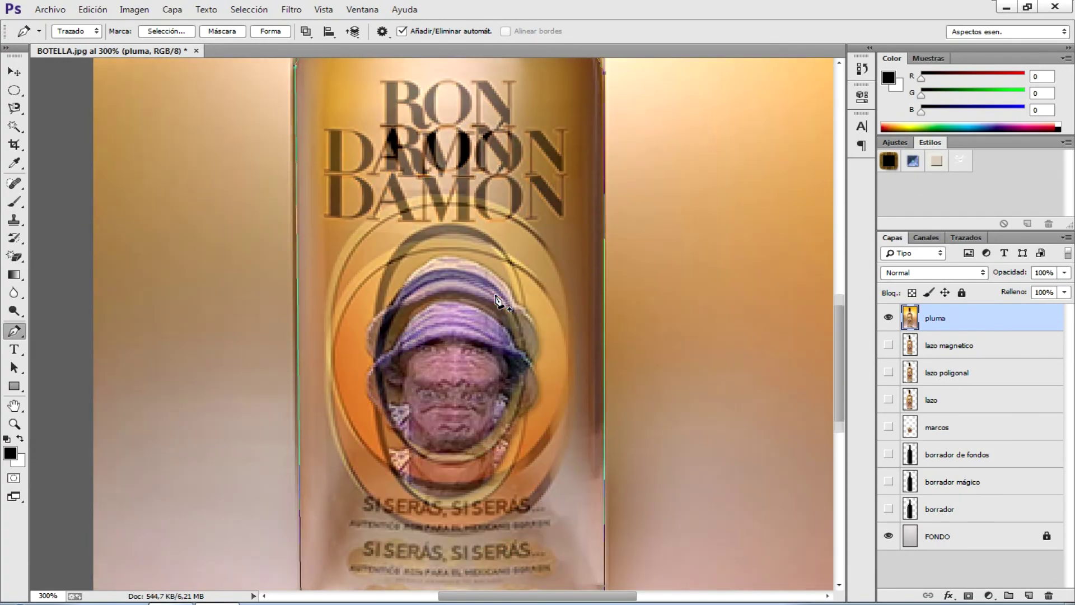
scroll(497, 301, "down", 1)
scroll(497, 301, "down", 1)
scroll(497, 299, "down", 1)
scroll(497, 300, "down", 1)
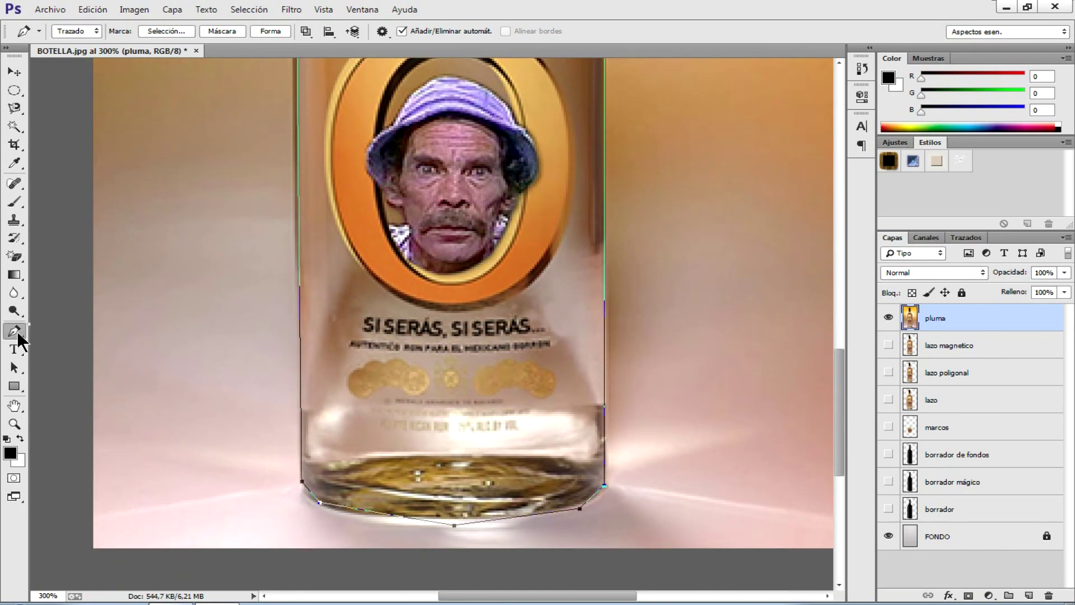
right_click(18, 333)
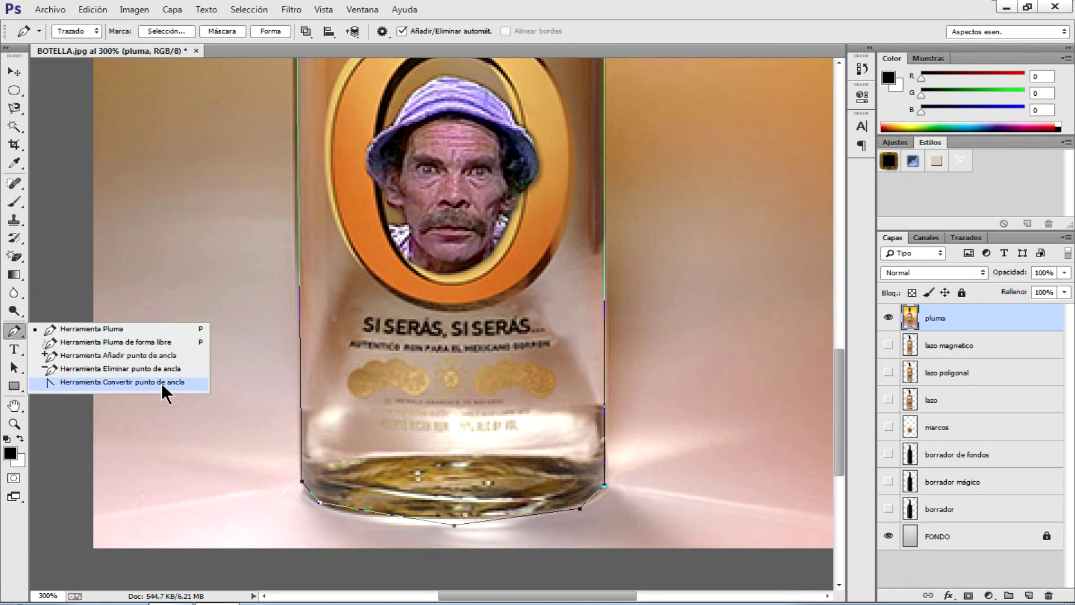
Switch to the Convert Anchor Point tool and zoom to 400% on the bottle base
left_click(145, 383)
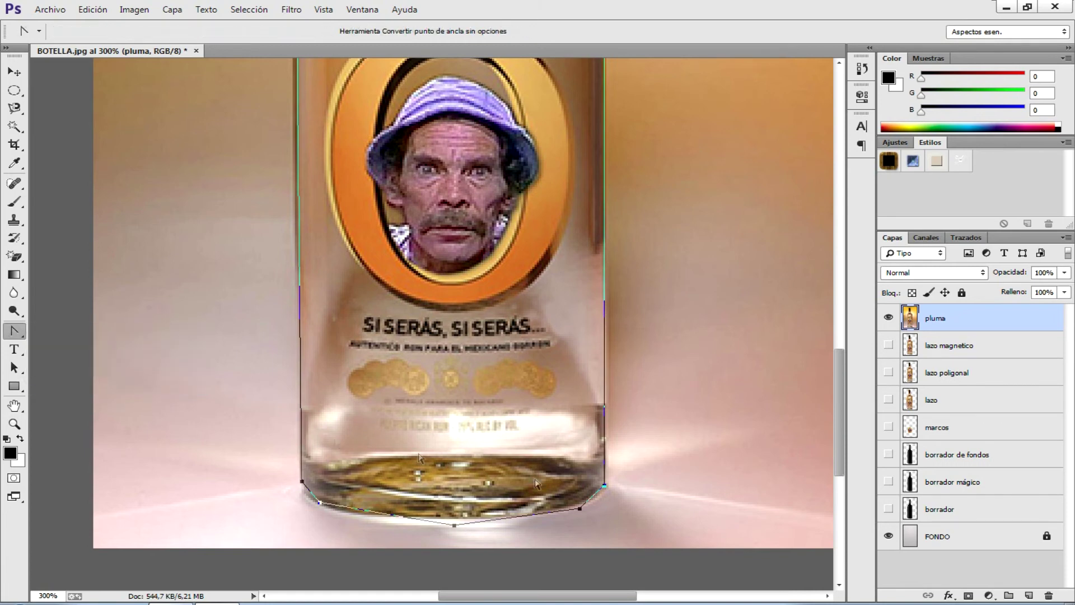
key("ctrl+plus")
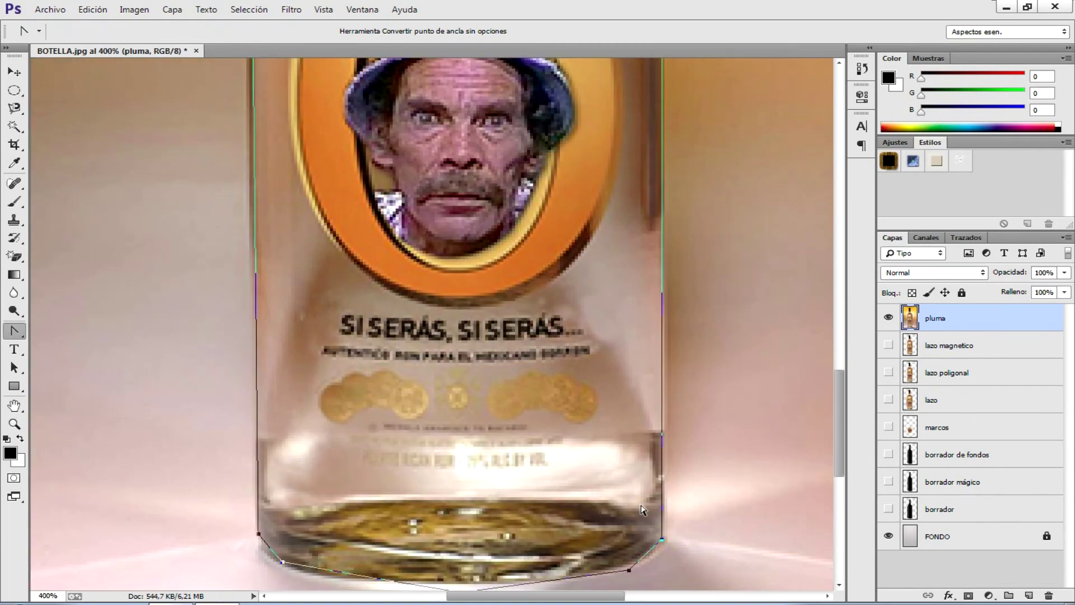
left_click_drag(561, 518, 483, 377)
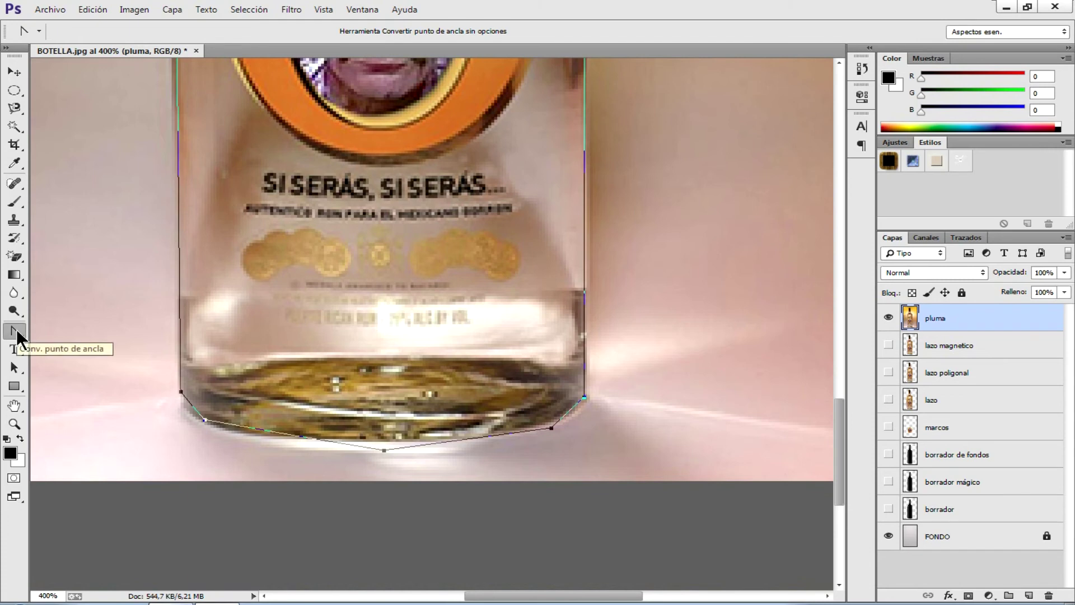
right_click(18, 332)
left_click(18, 334)
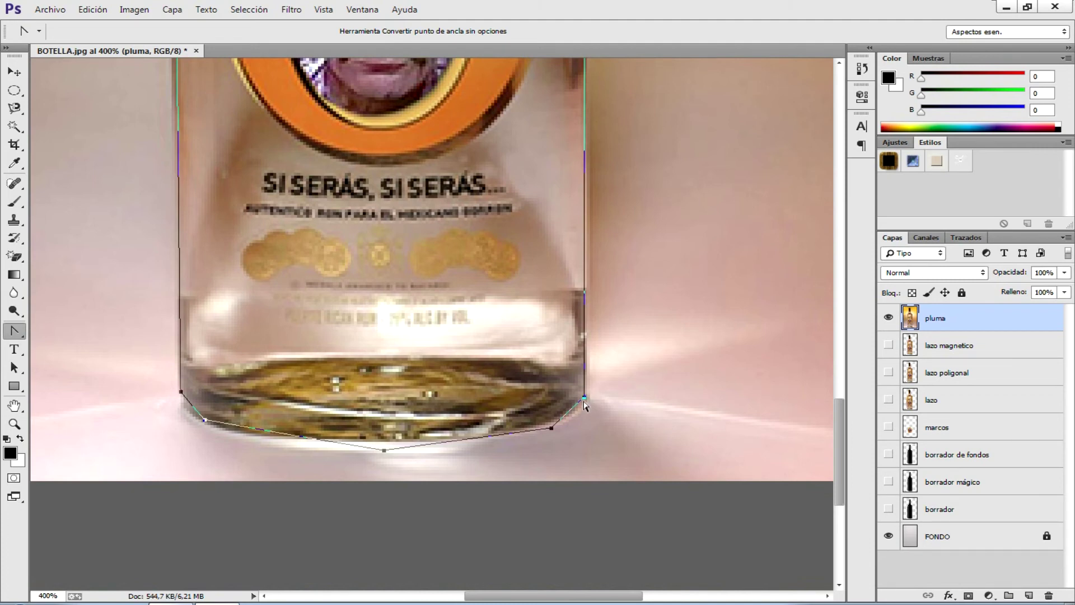
Drag curve handles from the four base anchors so the bottom follows the rounded base
left_click_drag(584, 398, 589, 386)
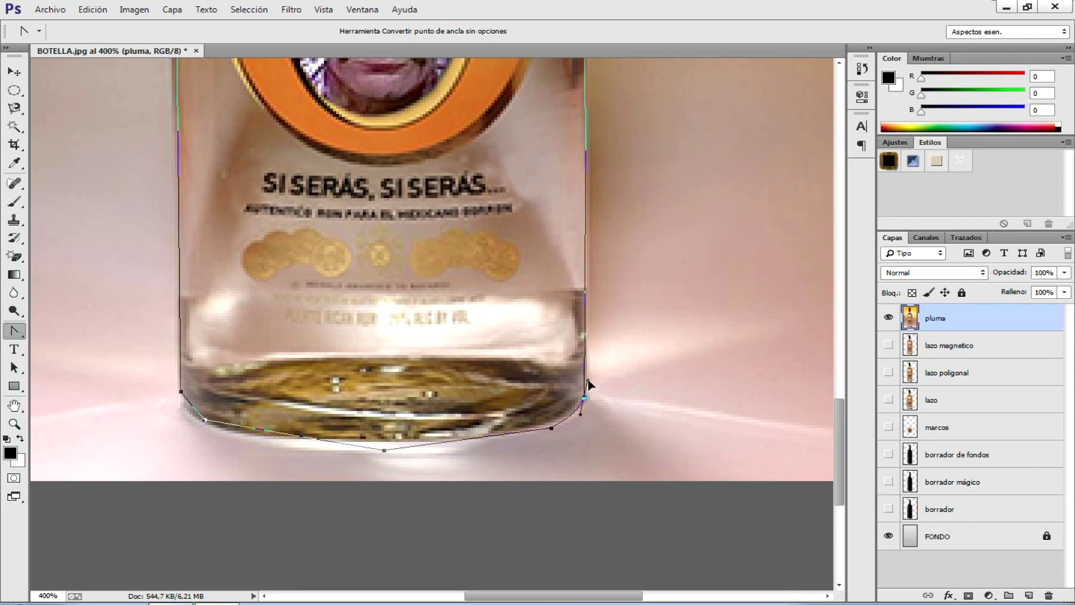
left_click_drag(551, 428, 563, 426)
left_click_drag(385, 451, 487, 456)
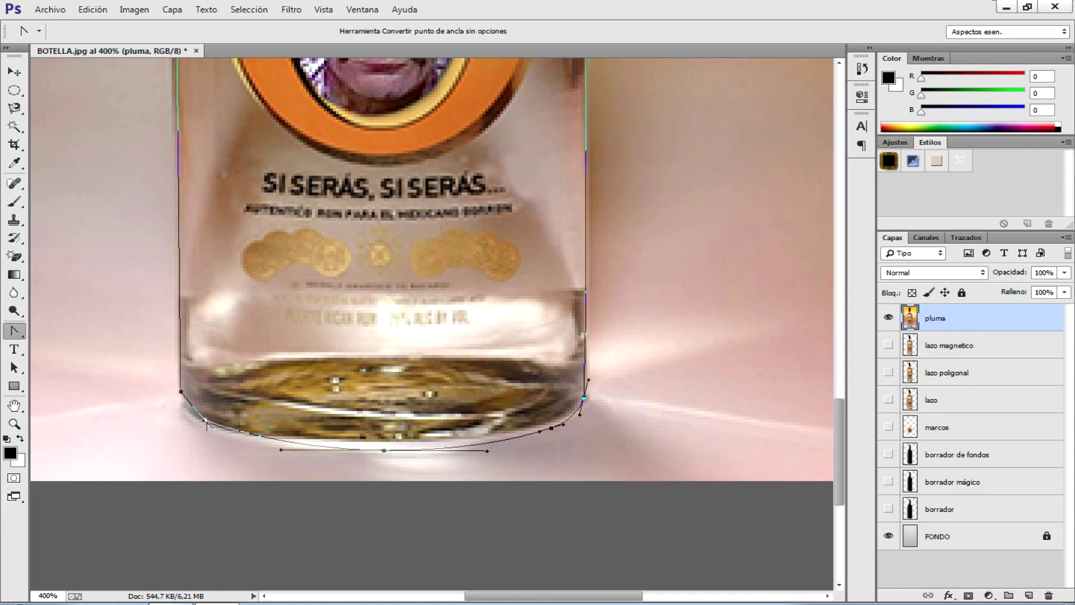
left_click_drag(205, 420, 235, 432)
scroll(199, 336, "up", 2)
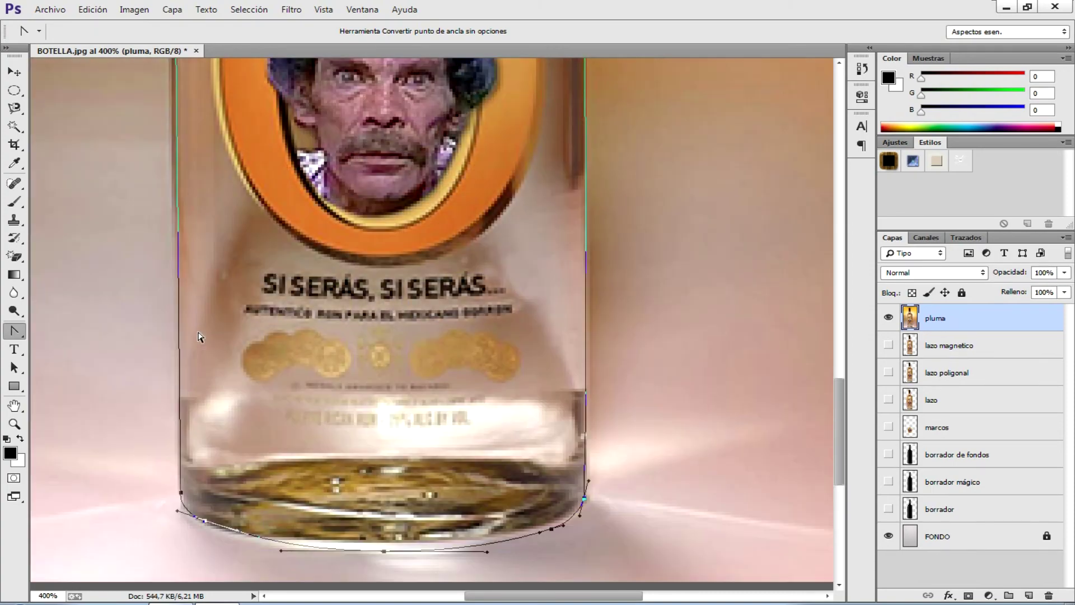
Drag handles on the left-edge and left-shoulder anchors so the path hugs the bottle
scroll(199, 336, "up", 2)
scroll(199, 336, "up", 1)
scroll(199, 336, "up", 1)
scroll(199, 336, "up", 2)
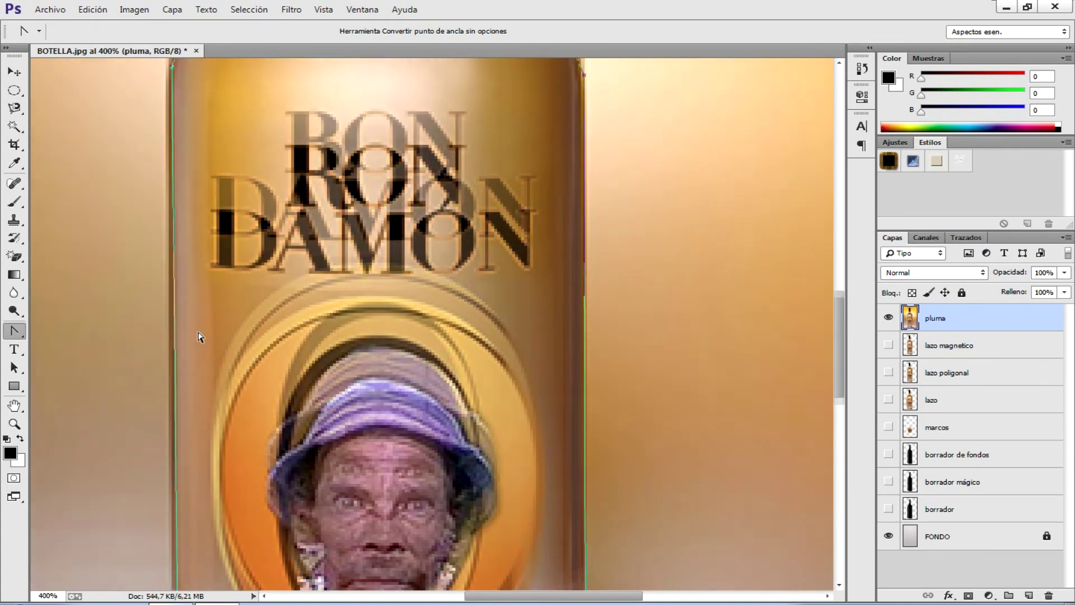
scroll(198, 336, "up", 1)
scroll(199, 336, "up", 1)
scroll(199, 336, "up", 1)
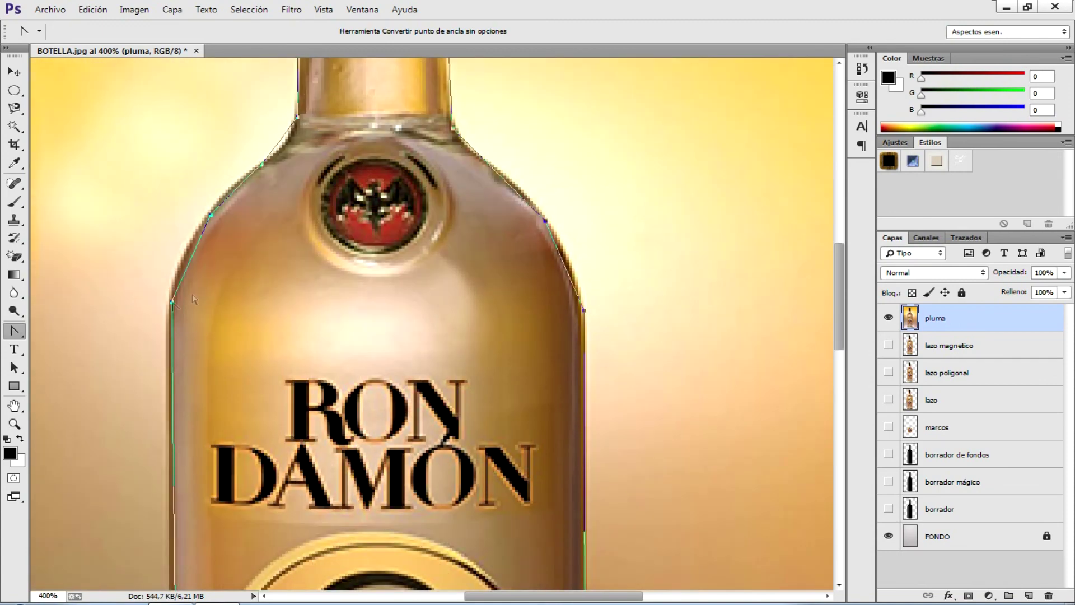
left_click_drag(172, 302, 170, 319)
mouse_move(169, 318)
left_mouse_down()
mouse_move(172, 329)
mouse_move(176, 321)
left_mouse_up()
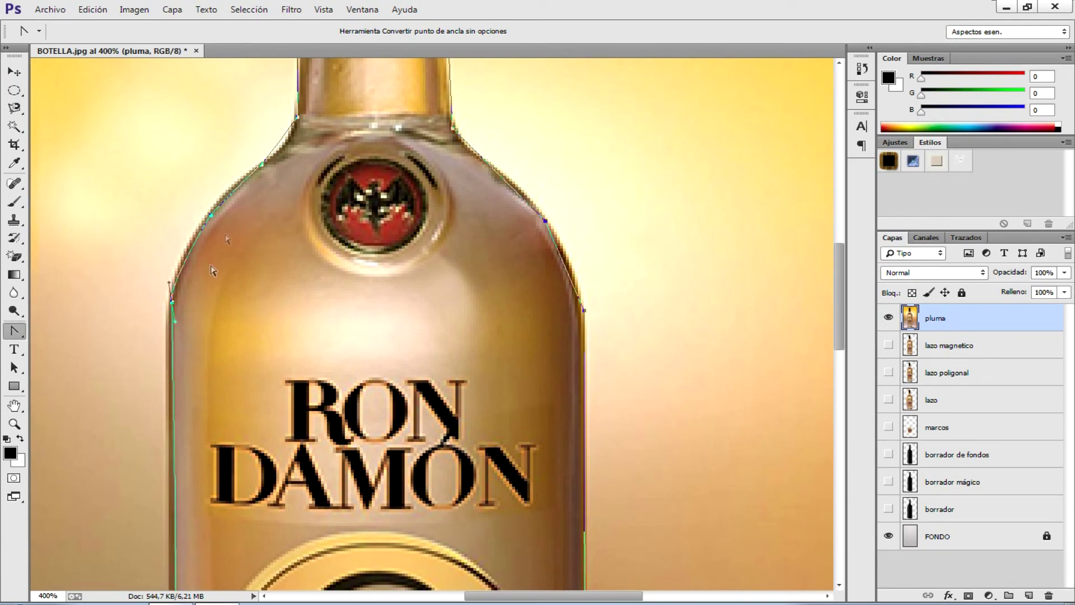
left_click_drag(210, 216, 193, 238)
scroll(224, 207, "up", 3)
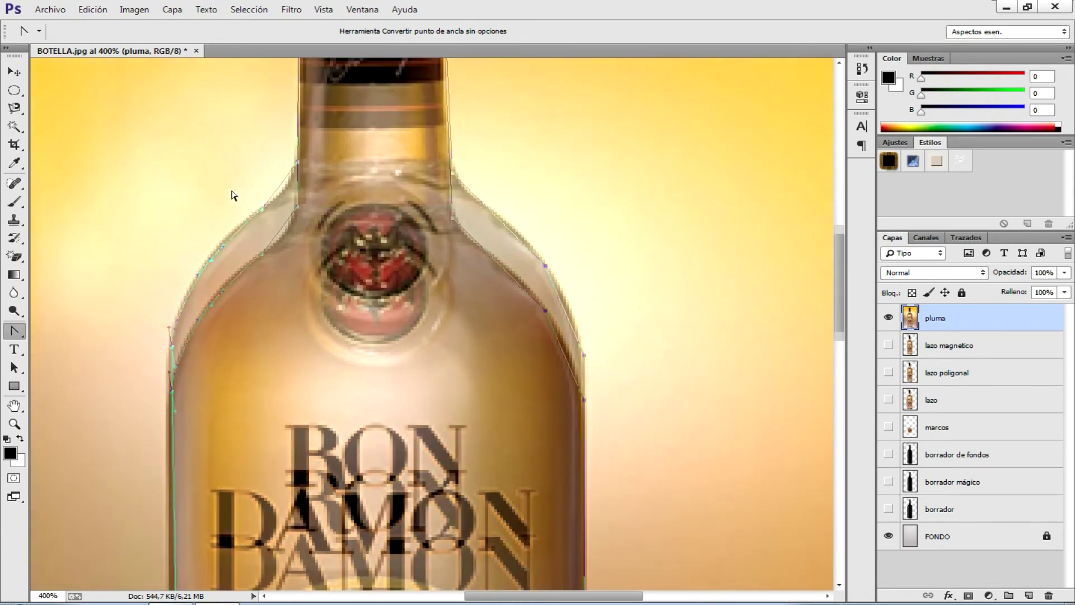
mouse_move(262, 254)
left_mouse_down()
mouse_move(277, 248)
mouse_move(244, 260)
left_mouse_up()
left_click_drag(297, 208, 293, 216)
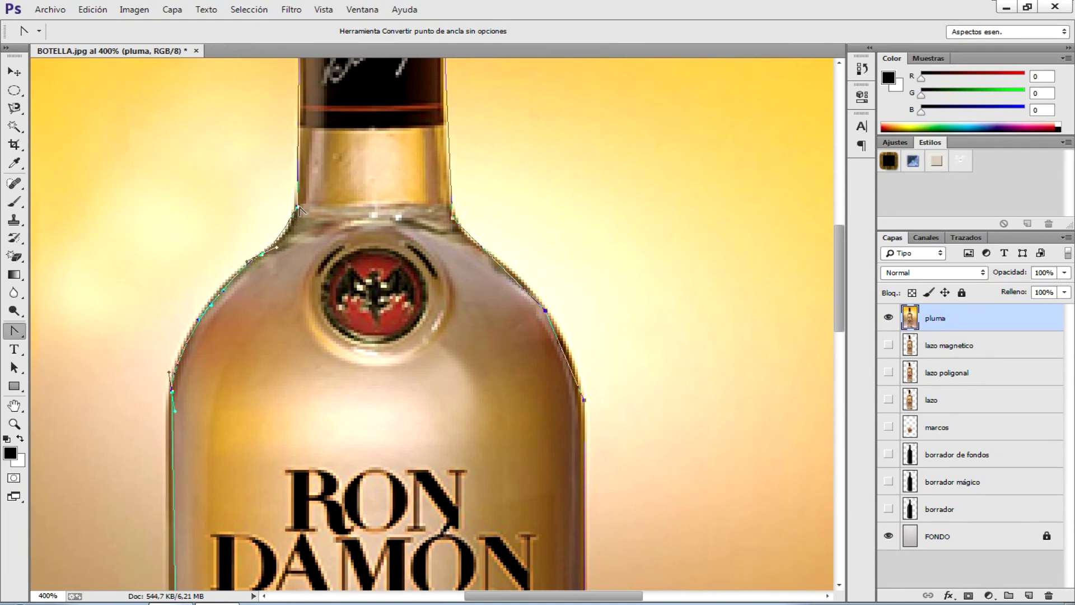
Reshape anchors along the cap top, right neck, right shoulder and right side
scroll(297, 225, "up", 2)
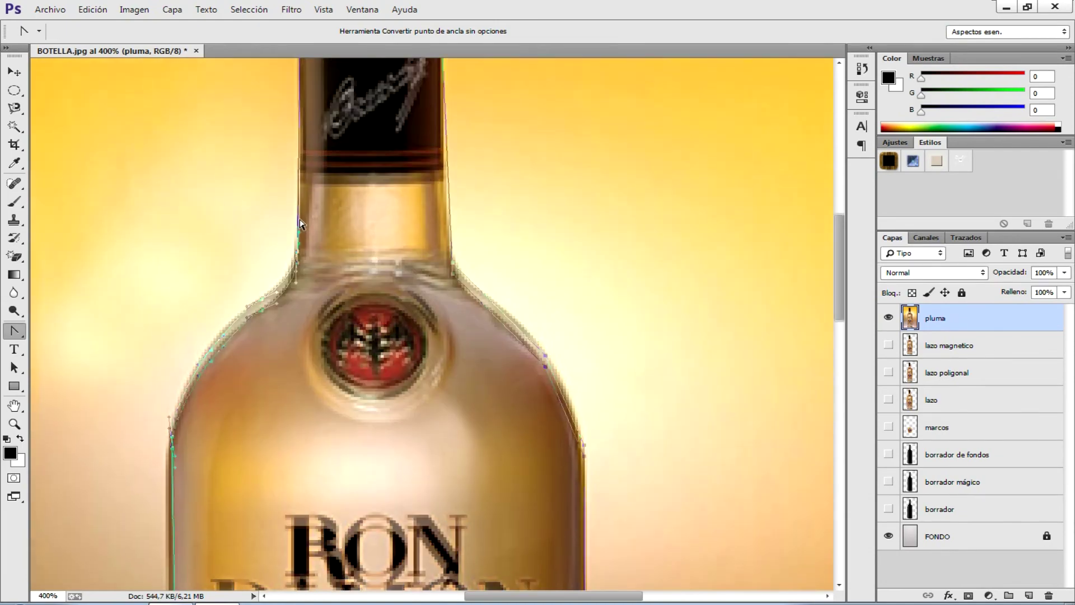
scroll(314, 207, "up", 3)
scroll(342, 168, "up", 4)
scroll(364, 140, "up", 2)
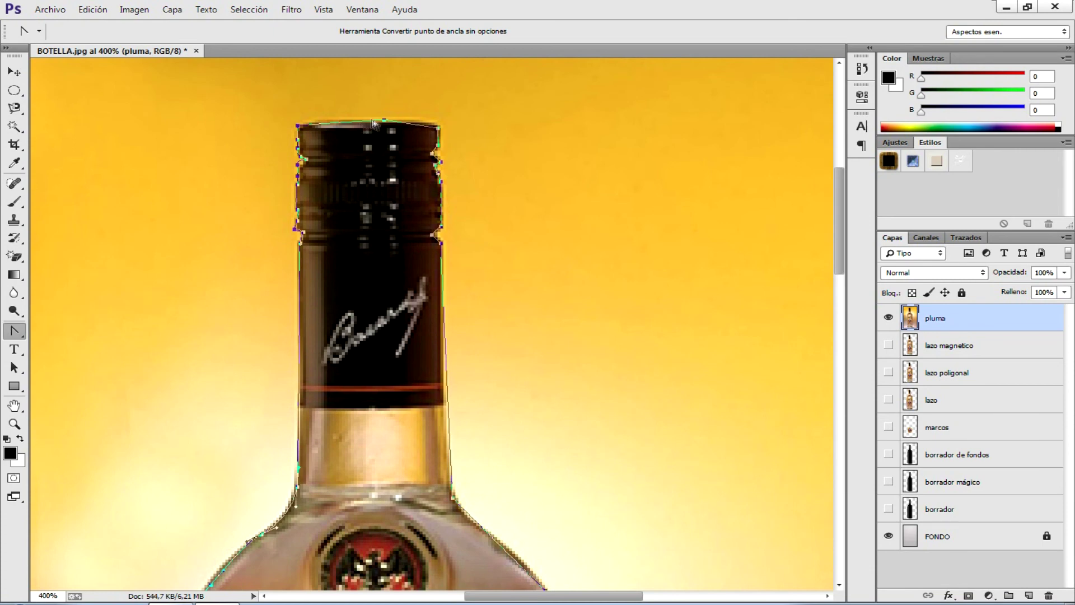
left_click_drag(376, 121, 345, 124)
scroll(433, 308, "down", 3)
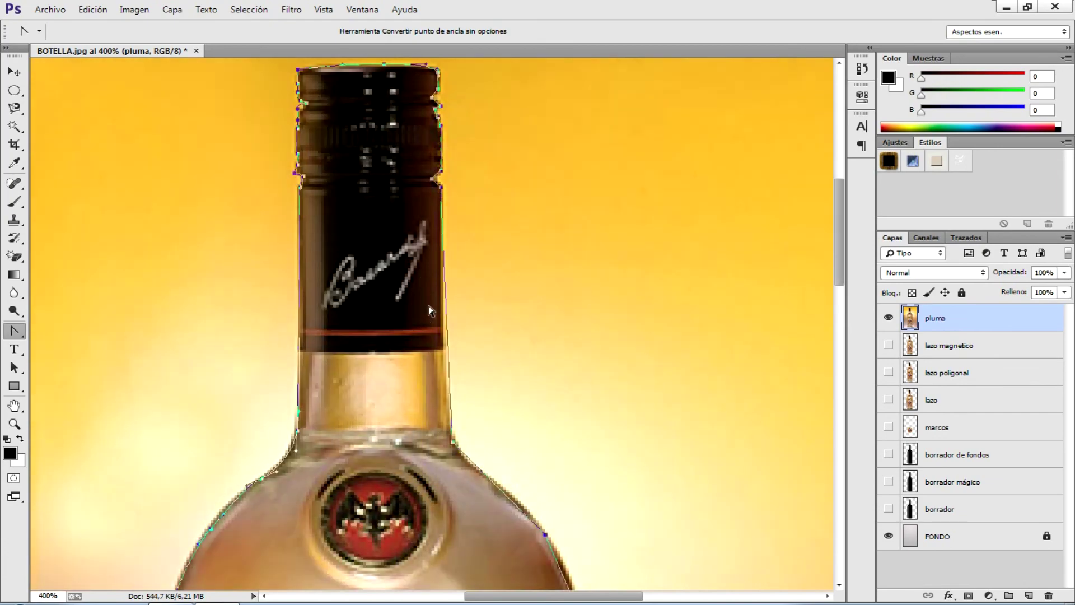
scroll(434, 308, "down", 2)
scroll(437, 314, "down", 2)
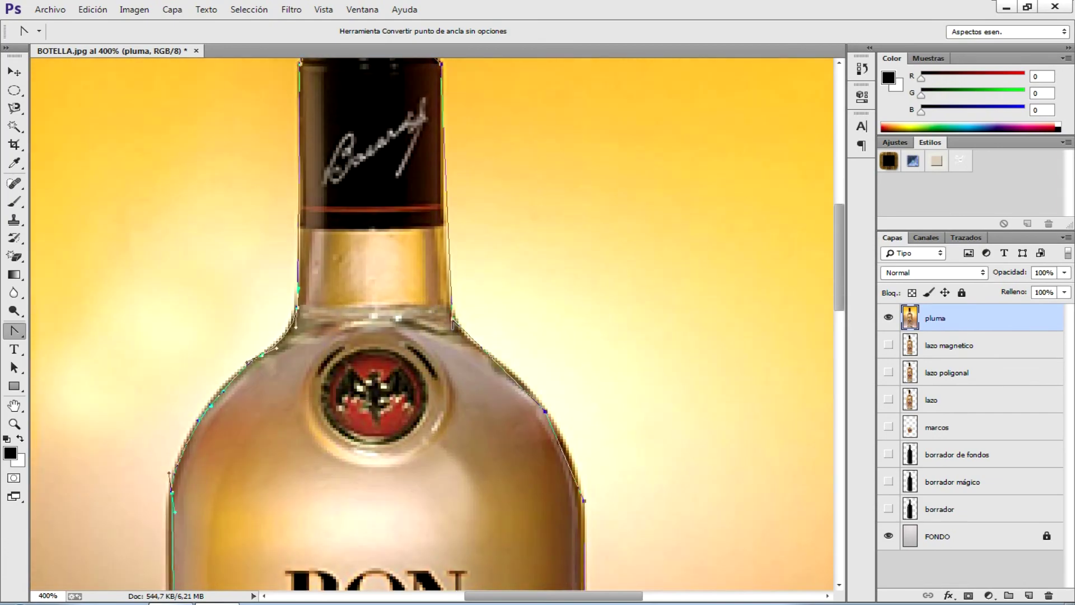
left_click_drag(453, 320, 446, 309)
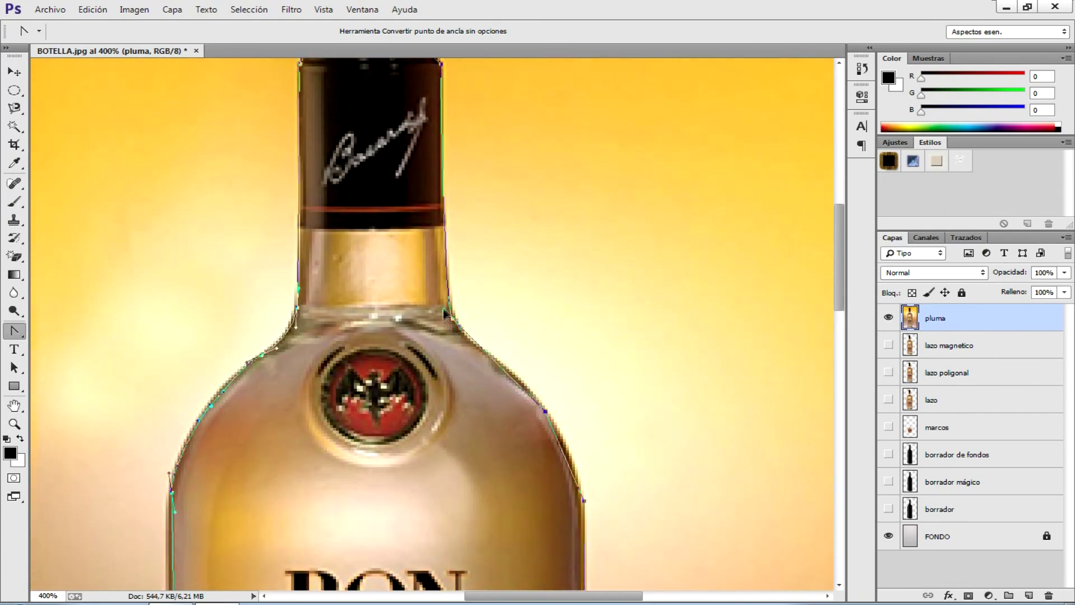
scroll(491, 367, "down", 2)
scroll(493, 365, "down", 1)
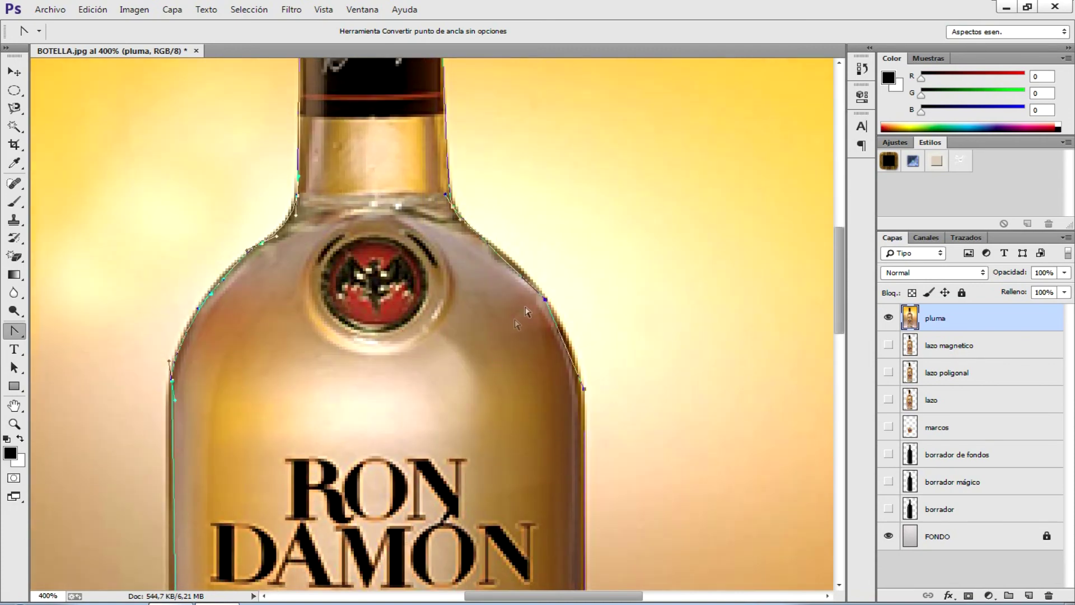
left_click_drag(545, 300, 531, 283)
scroll(566, 317, "down", 2)
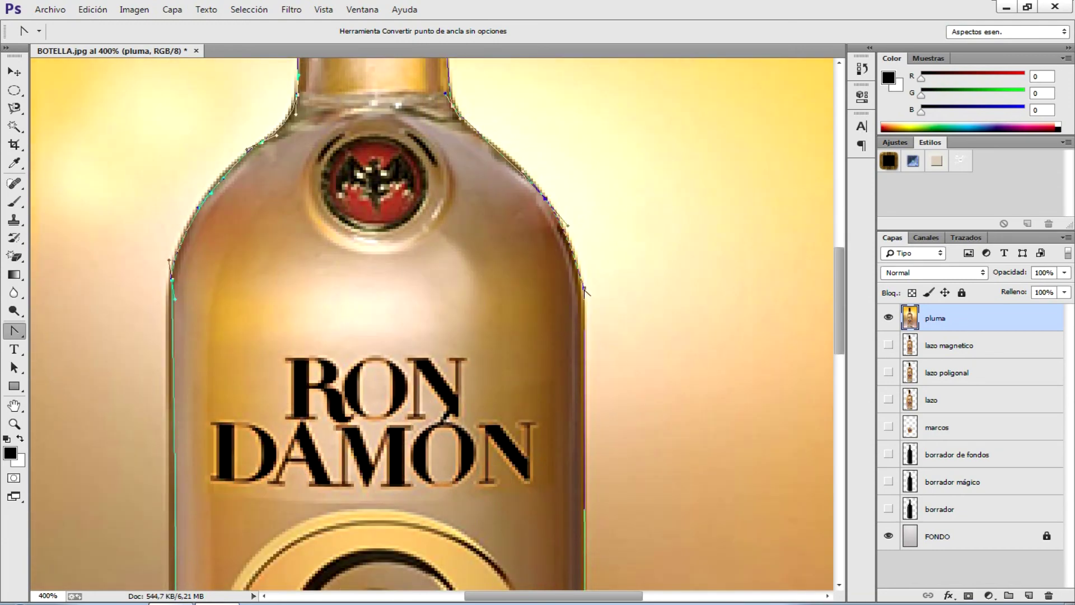
mouse_move(584, 287)
left_mouse_down()
mouse_move(587, 302)
mouse_move(584, 273)
left_mouse_up()
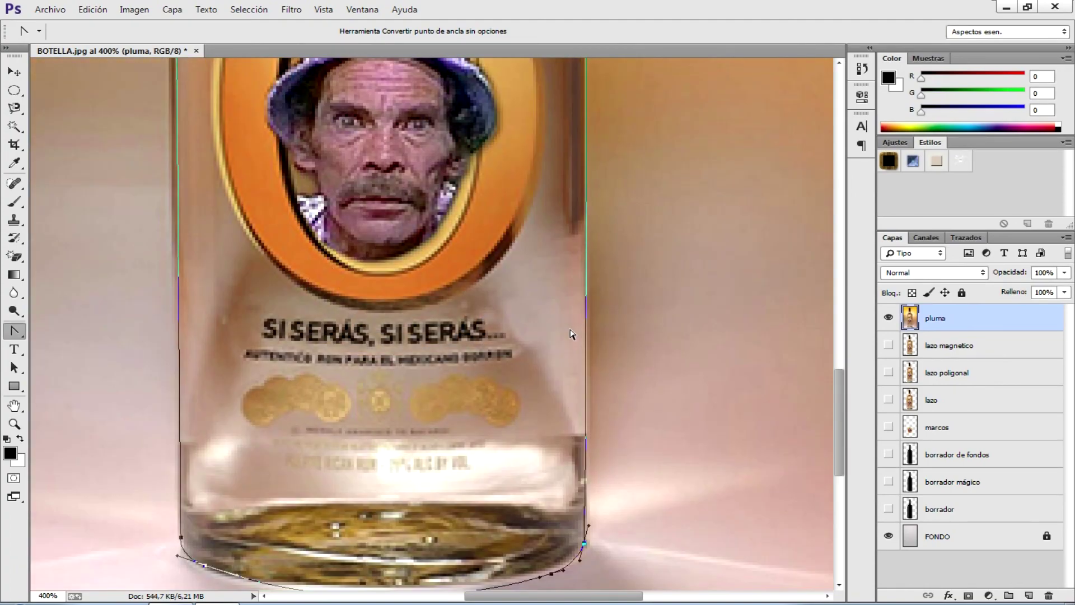
scroll(571, 334, "up", 3)
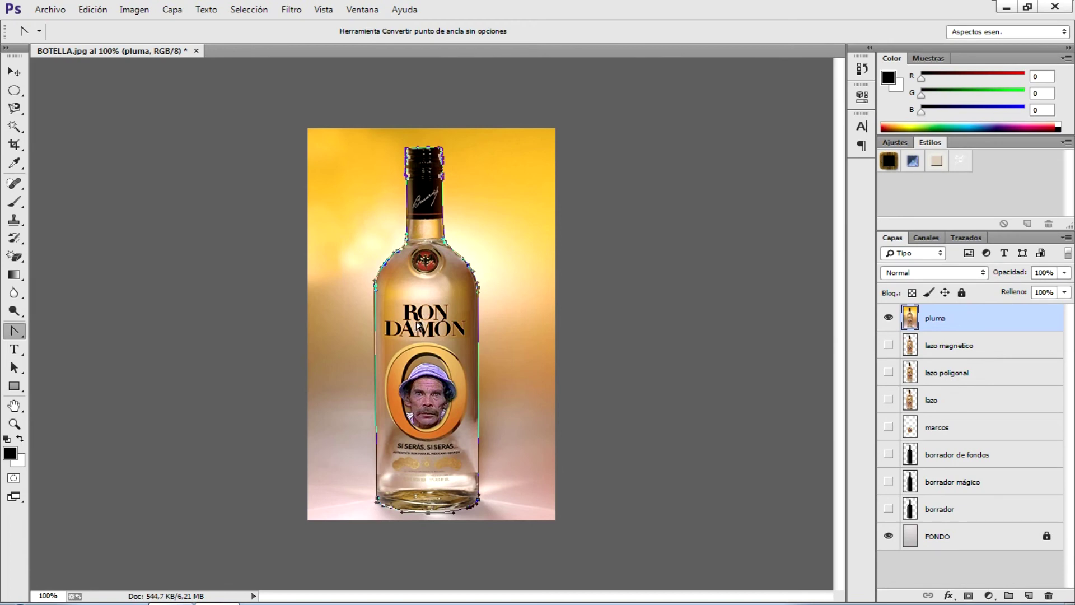
Make a selection from the path with Hacer selección, feather 0 and Suavizado on
right_click(417, 321)
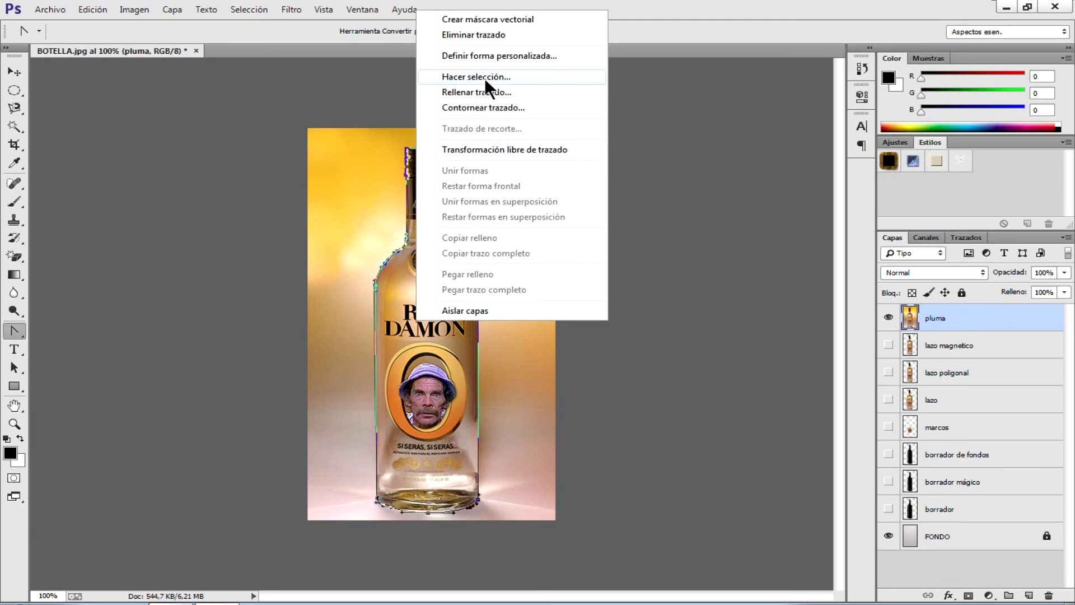
left_click(485, 79)
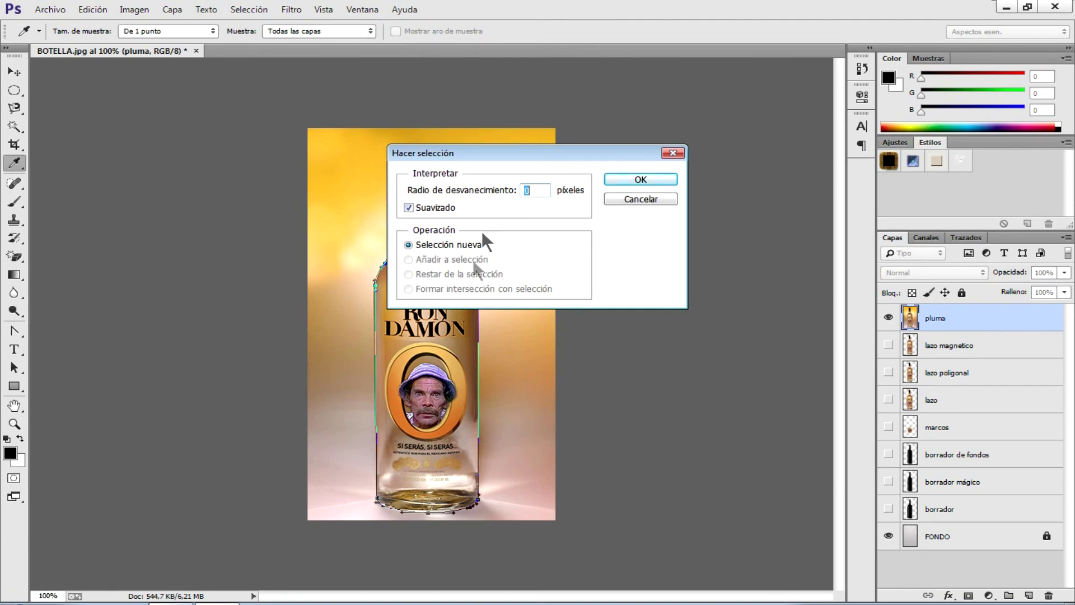
left_click(633, 180)
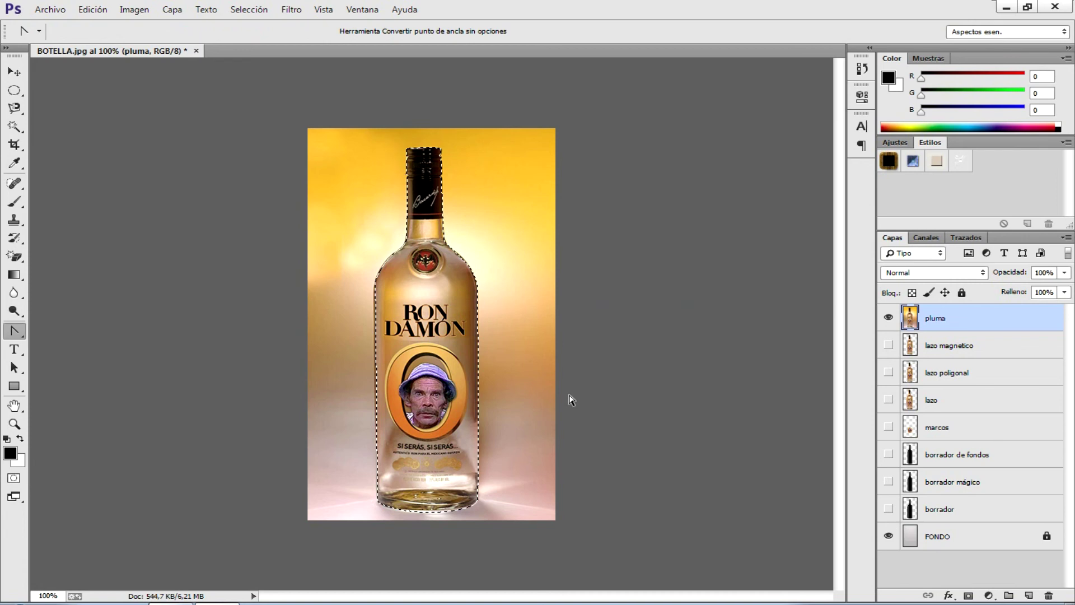
Invert the selection, delete the pluma layer's yellow background, and deselect
key("ctrl+shift+i")
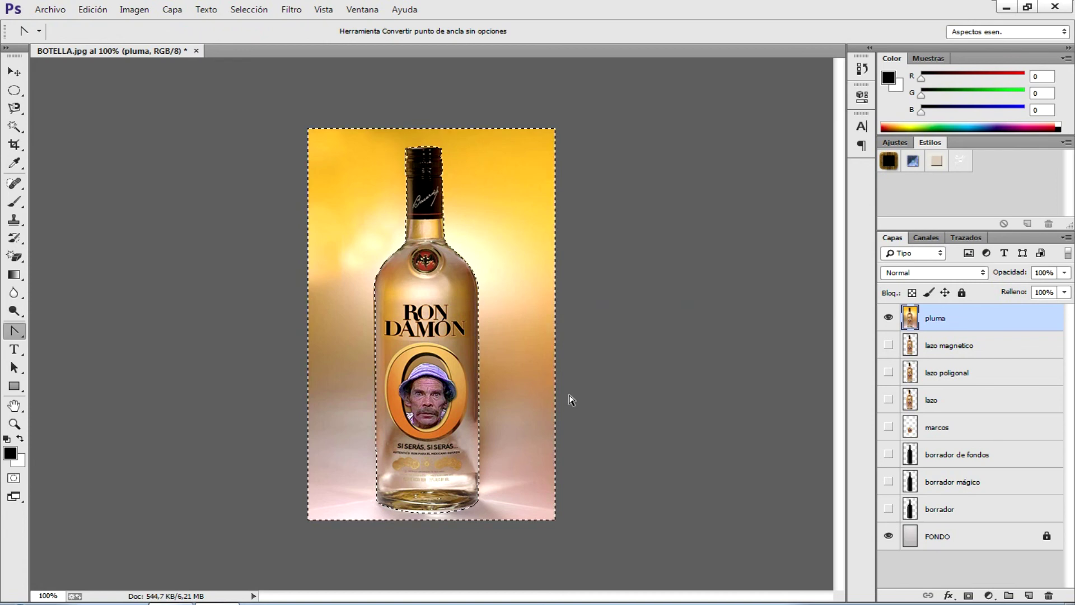
key("Delete")
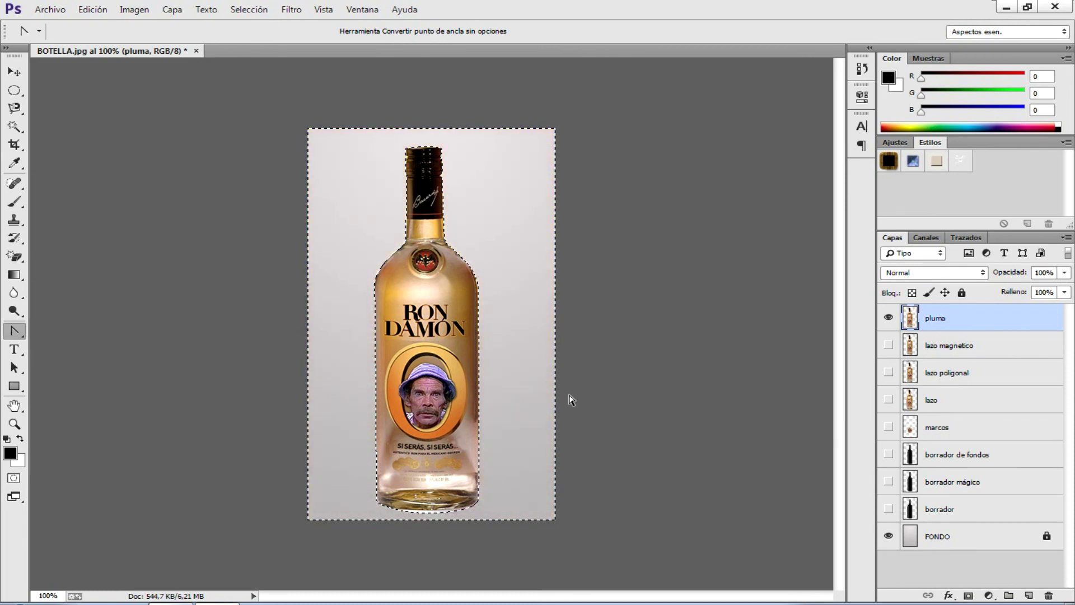
key("ctrl+d")
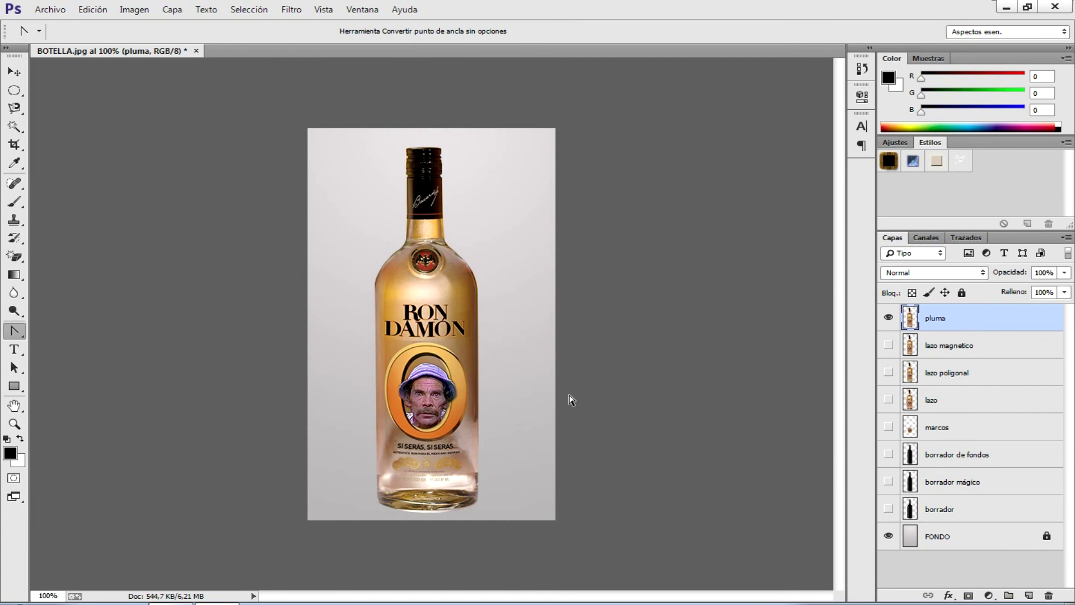
left_click(14, 72)
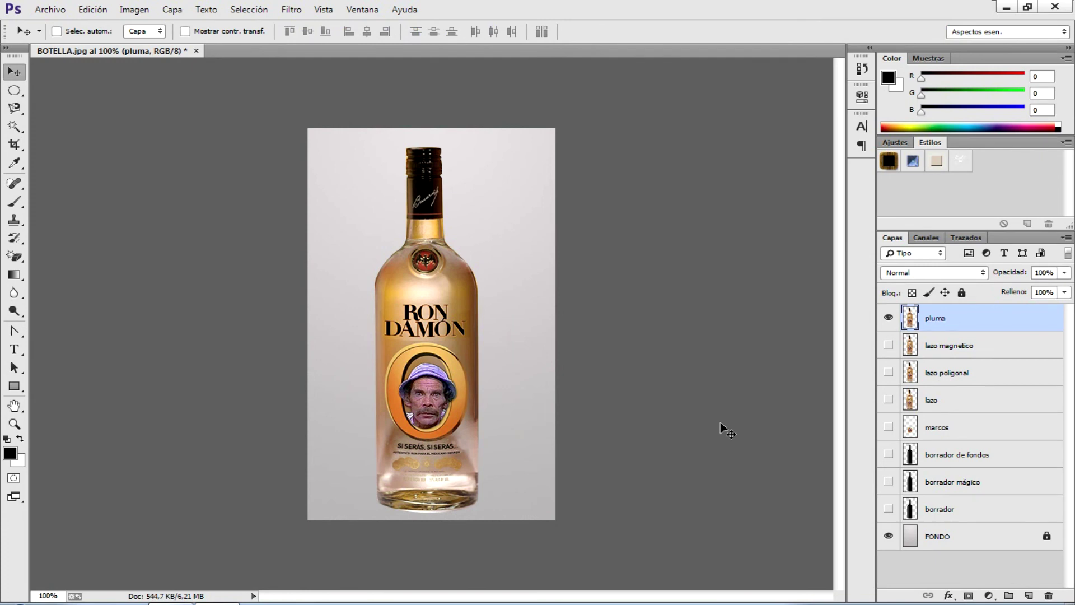
key("ctrl+plus")
key("ctrl+minus")
left_click(956, 381)
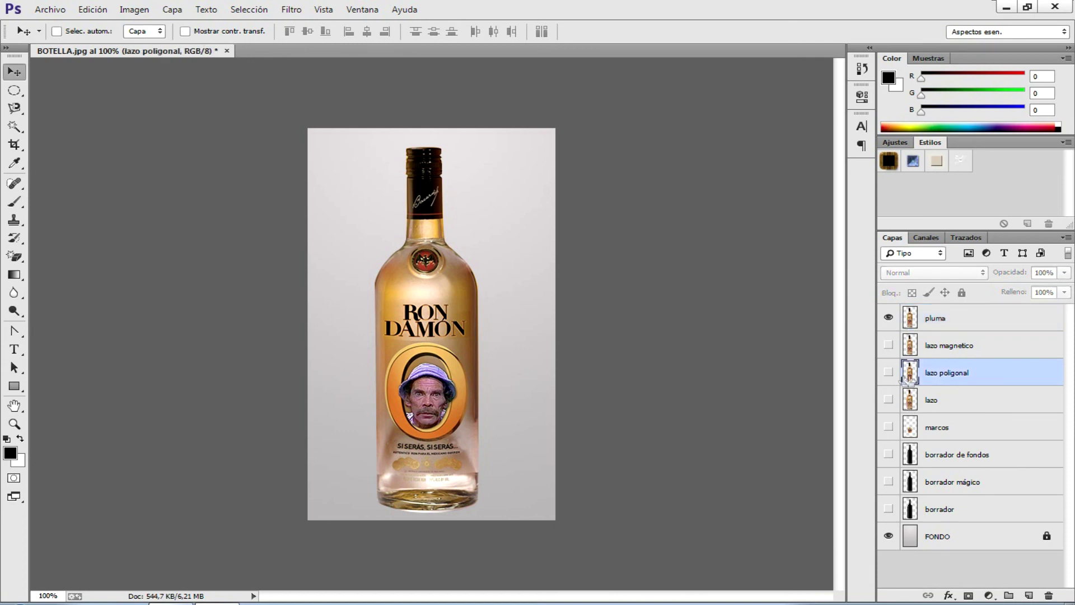
left_click(889, 318)
left_click(889, 373)
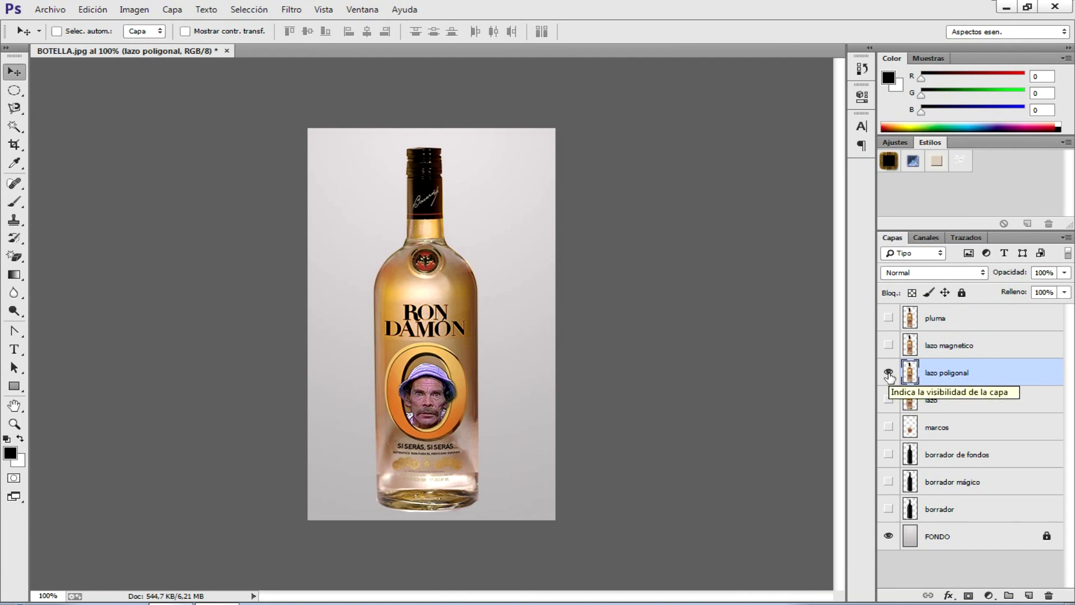
left_click(888, 372)
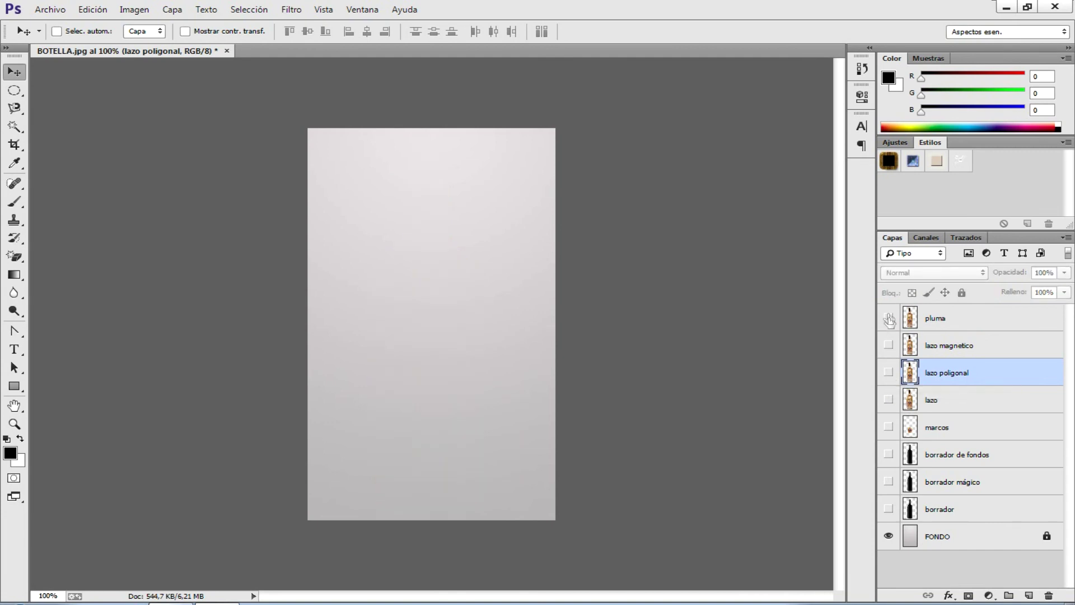
left_click(888, 317)
left_click(927, 319)
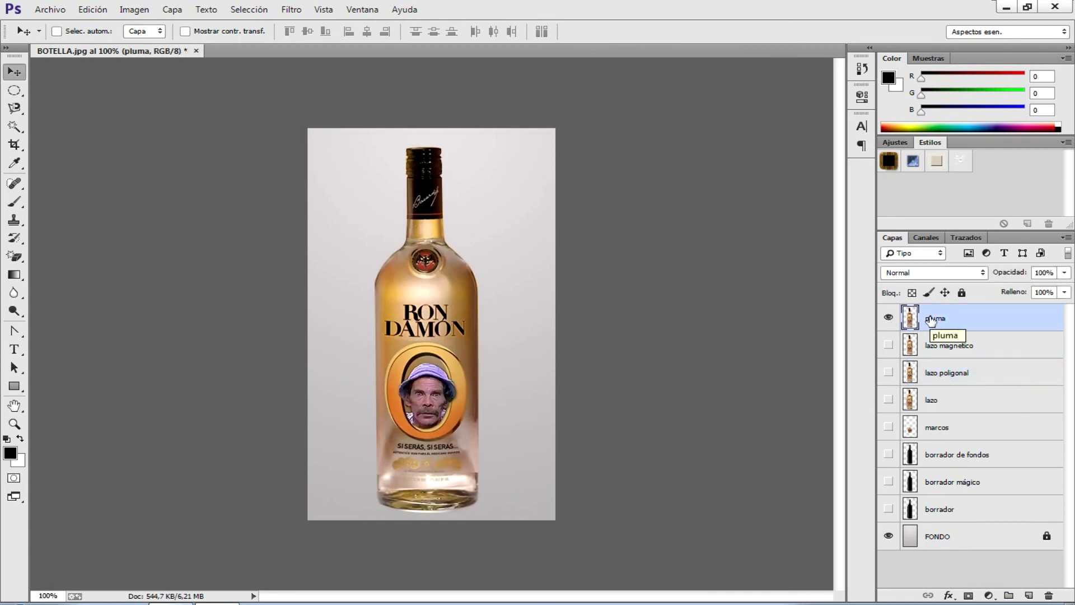
Compare the pluma, borrador, borrador mágico and borrador de fondos bottles, leaving all hidden
left_click(889, 317)
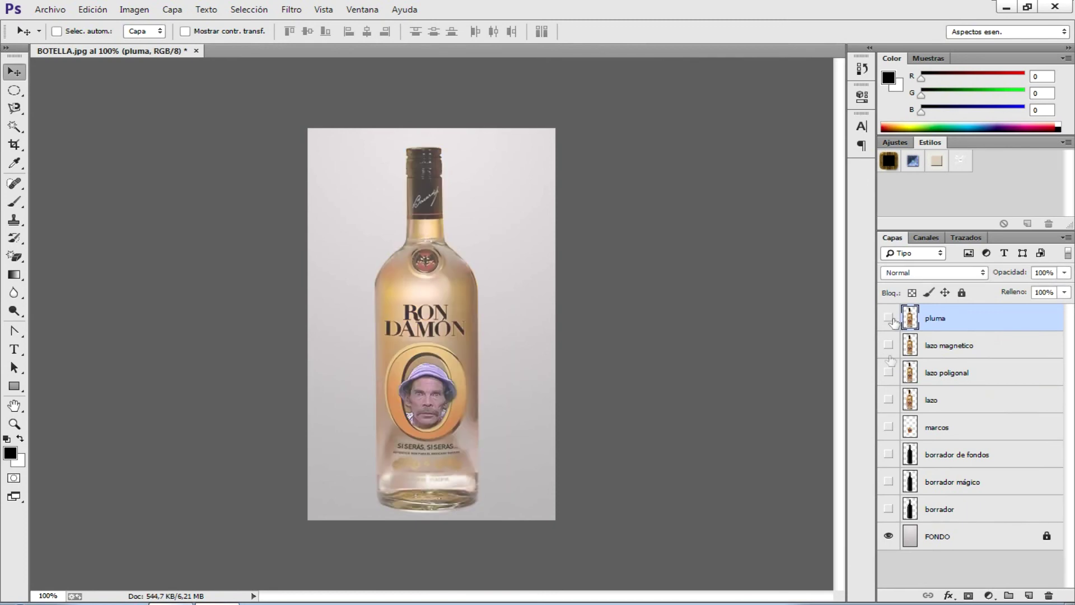
left_click(889, 509)
left_click(889, 509)
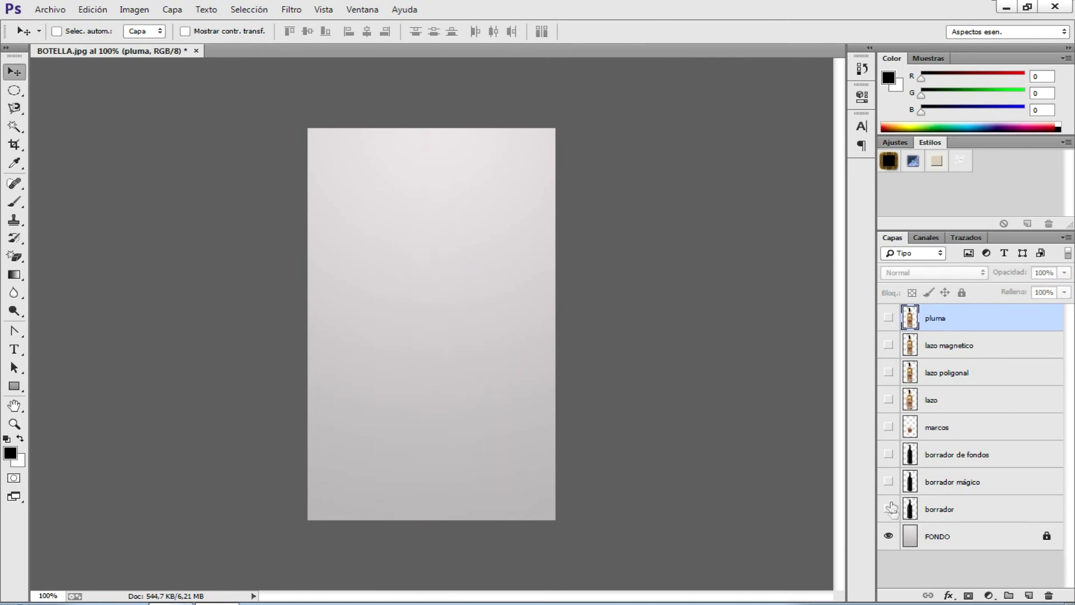
left_click(888, 482)
left_click(889, 483)
left_click(889, 454)
left_click(956, 485)
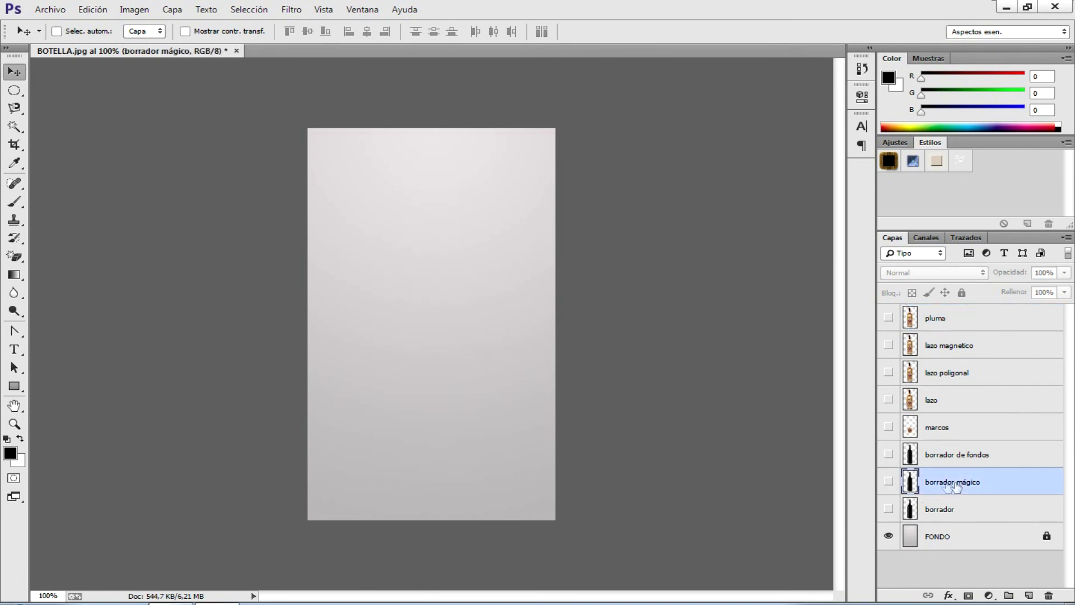
left_click(889, 482)
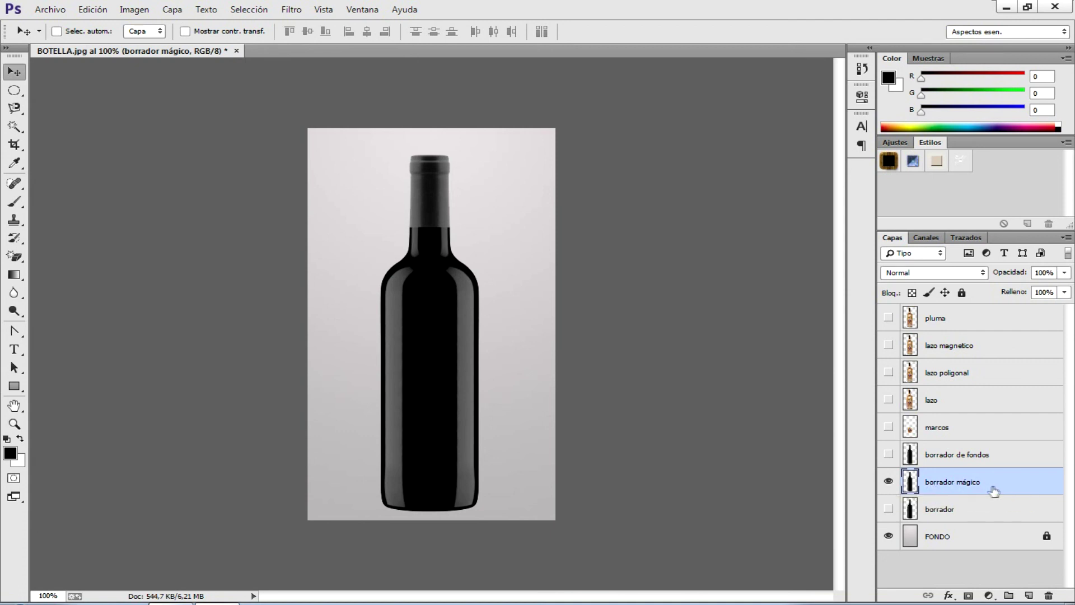
left_click(888, 455)
left_click(889, 455)
left_click(888, 482)
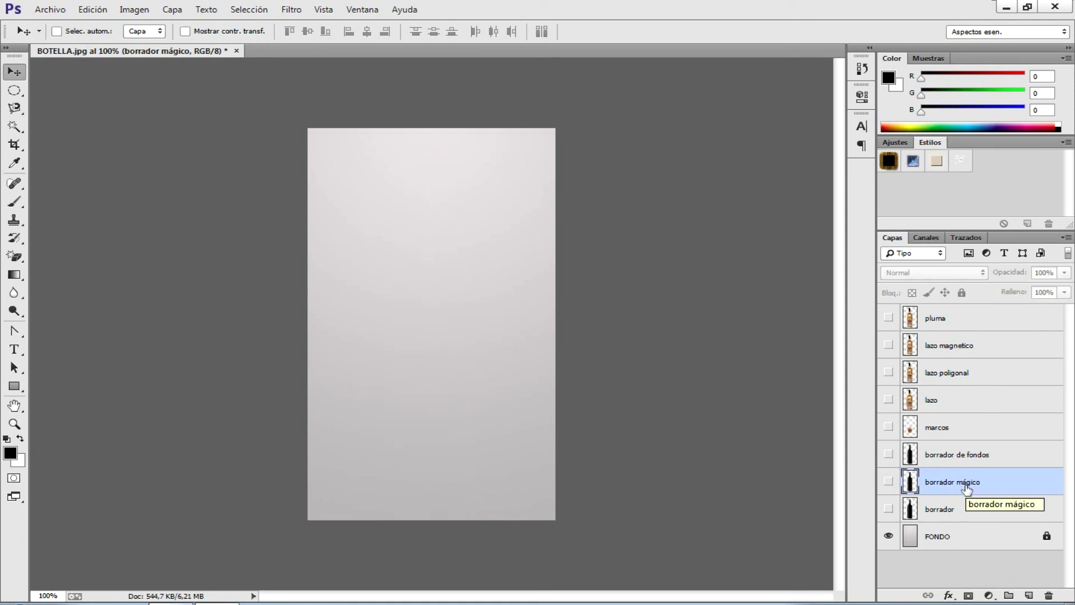